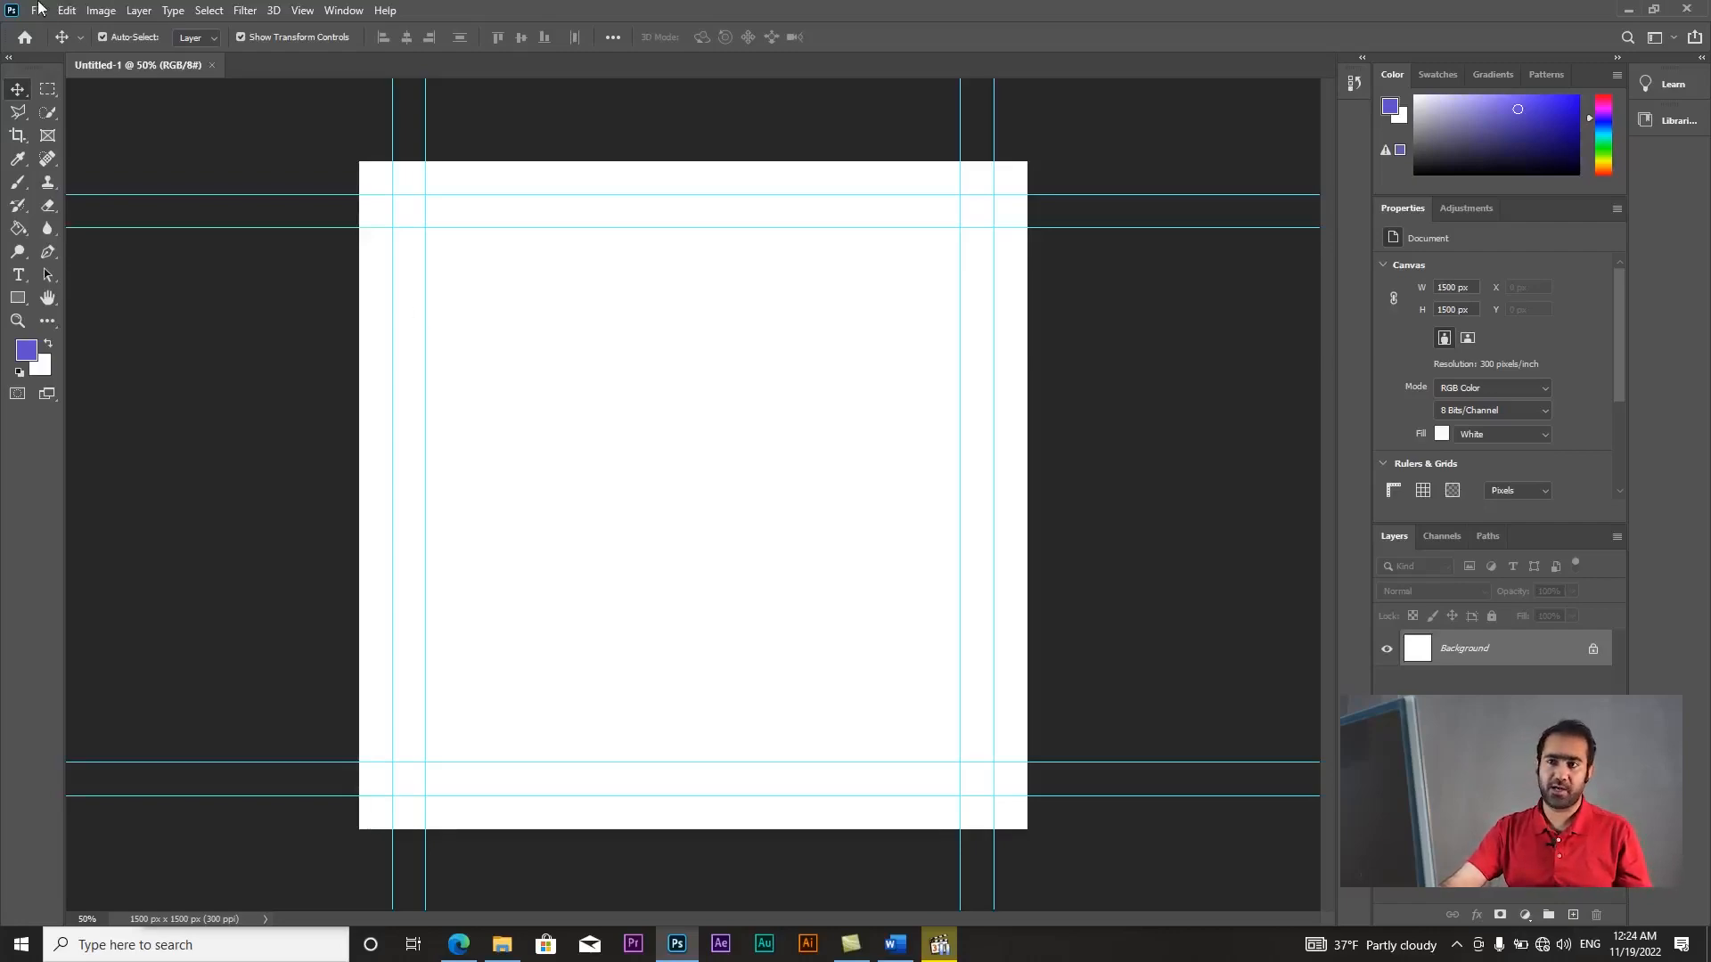
- Open the _DSC8422 photo from the Desktop and place a copy of it in the Untitled-1 document
left_click(38, 9)
left_click(81, 48)
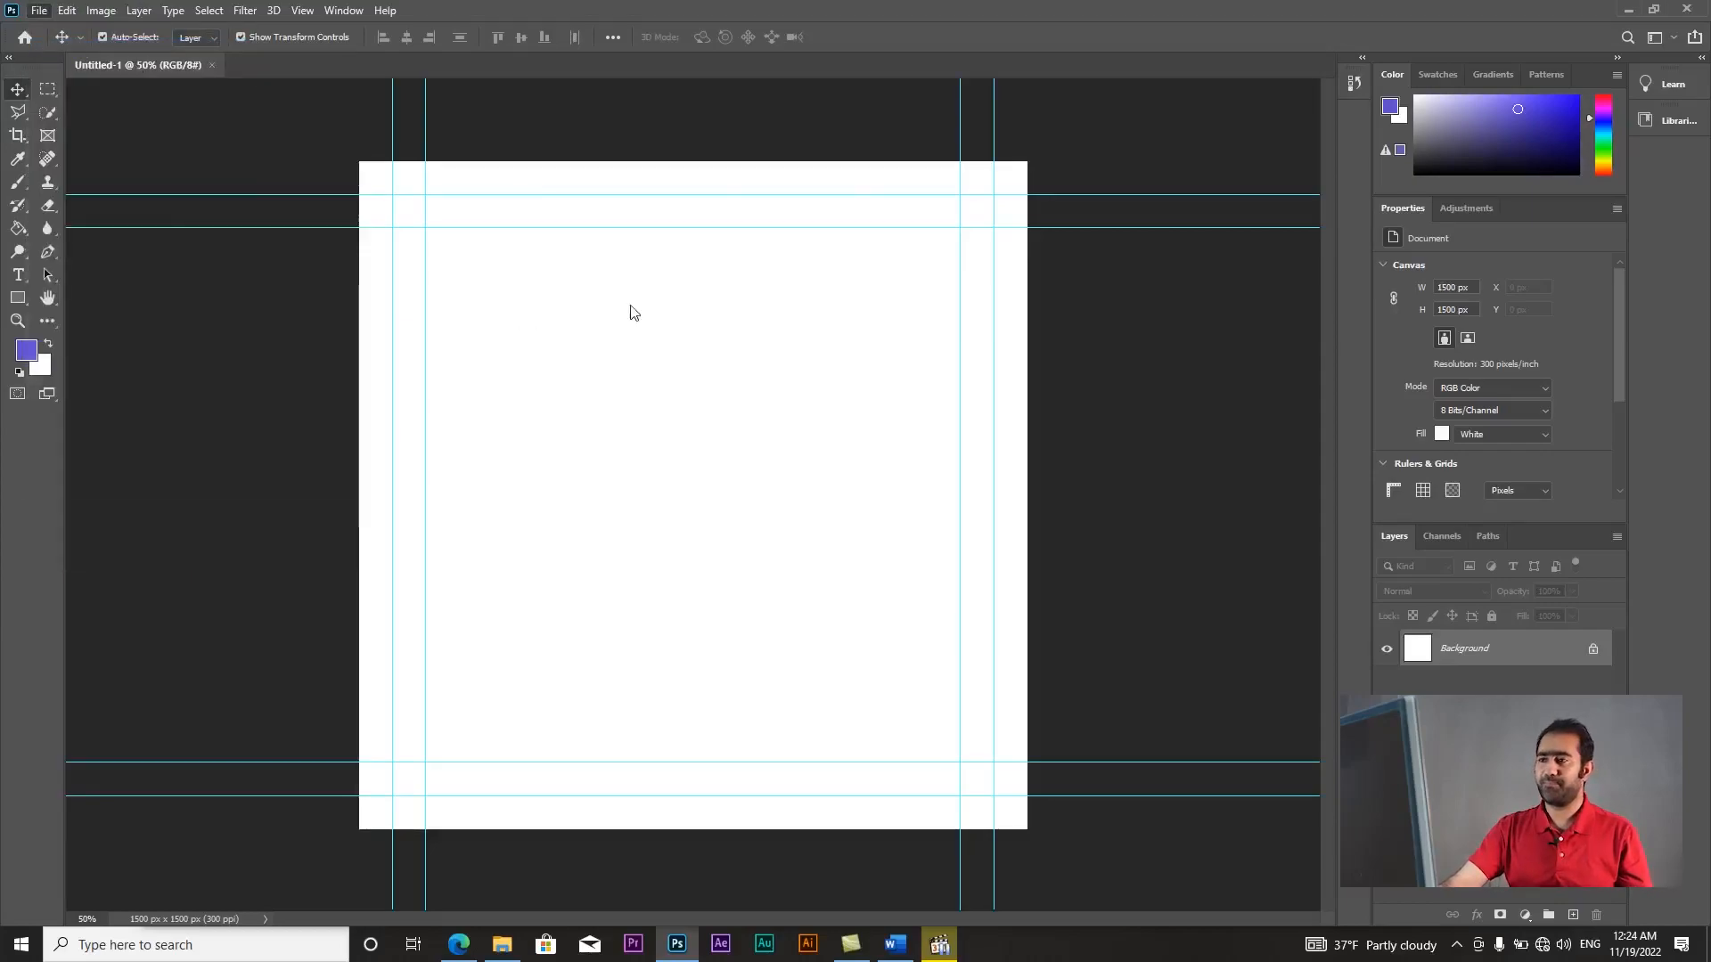
left_click(73, 138)
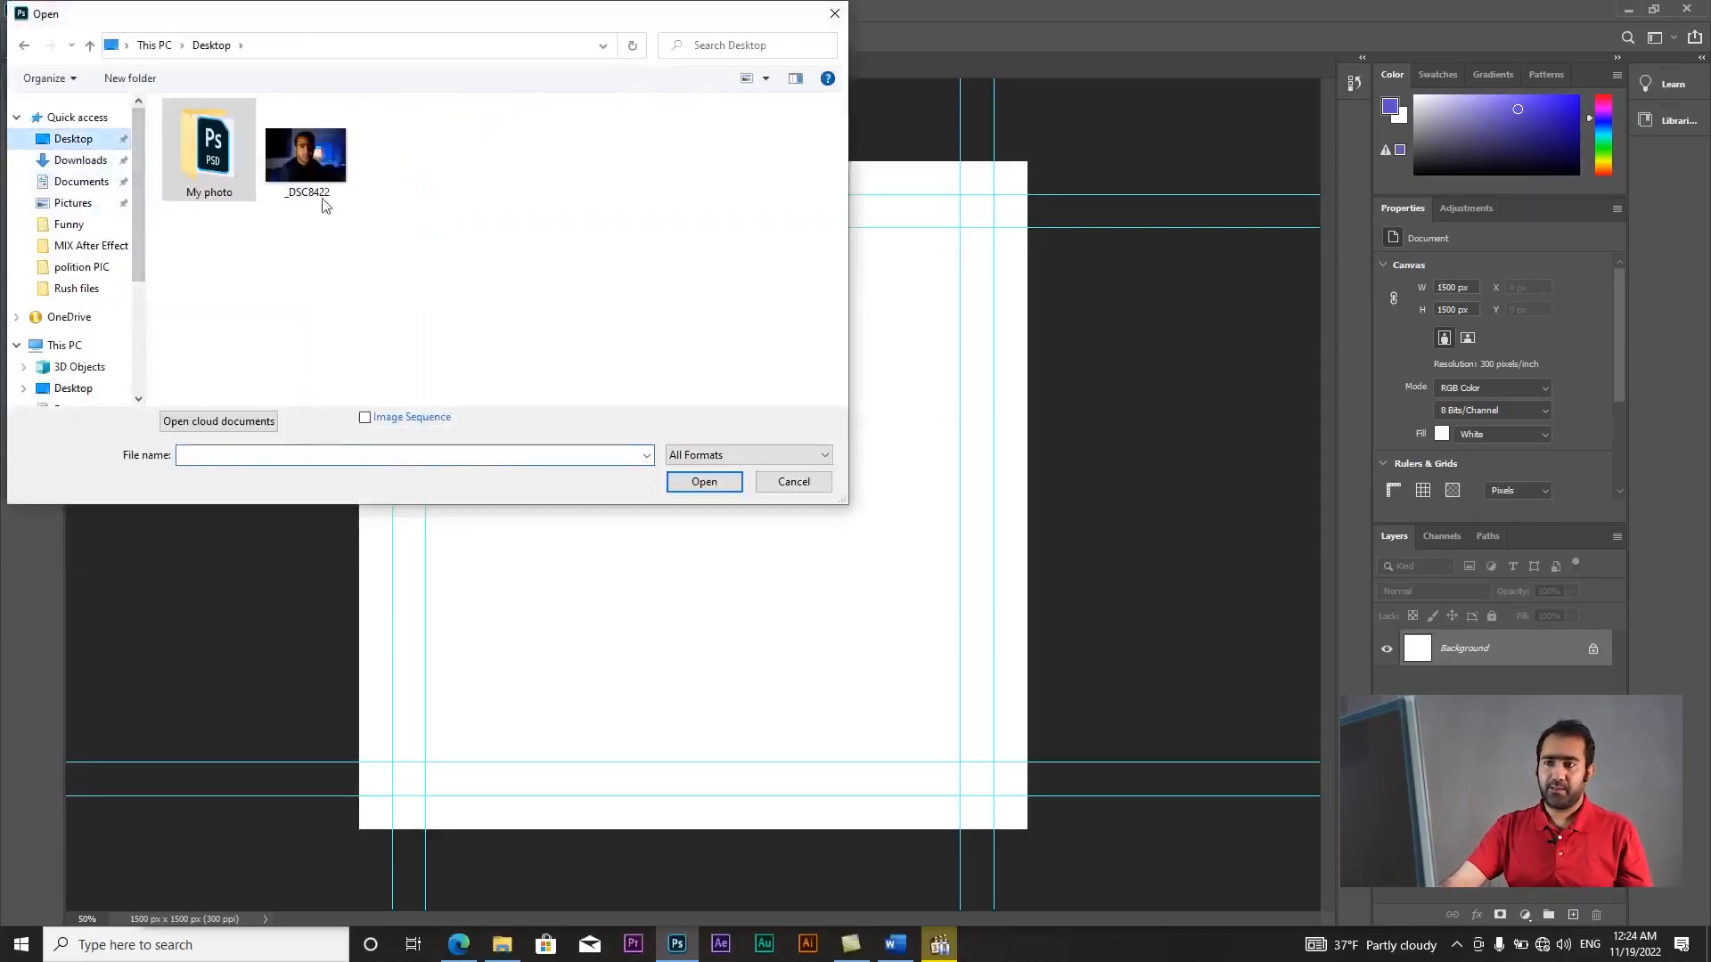
double_click(321, 157)
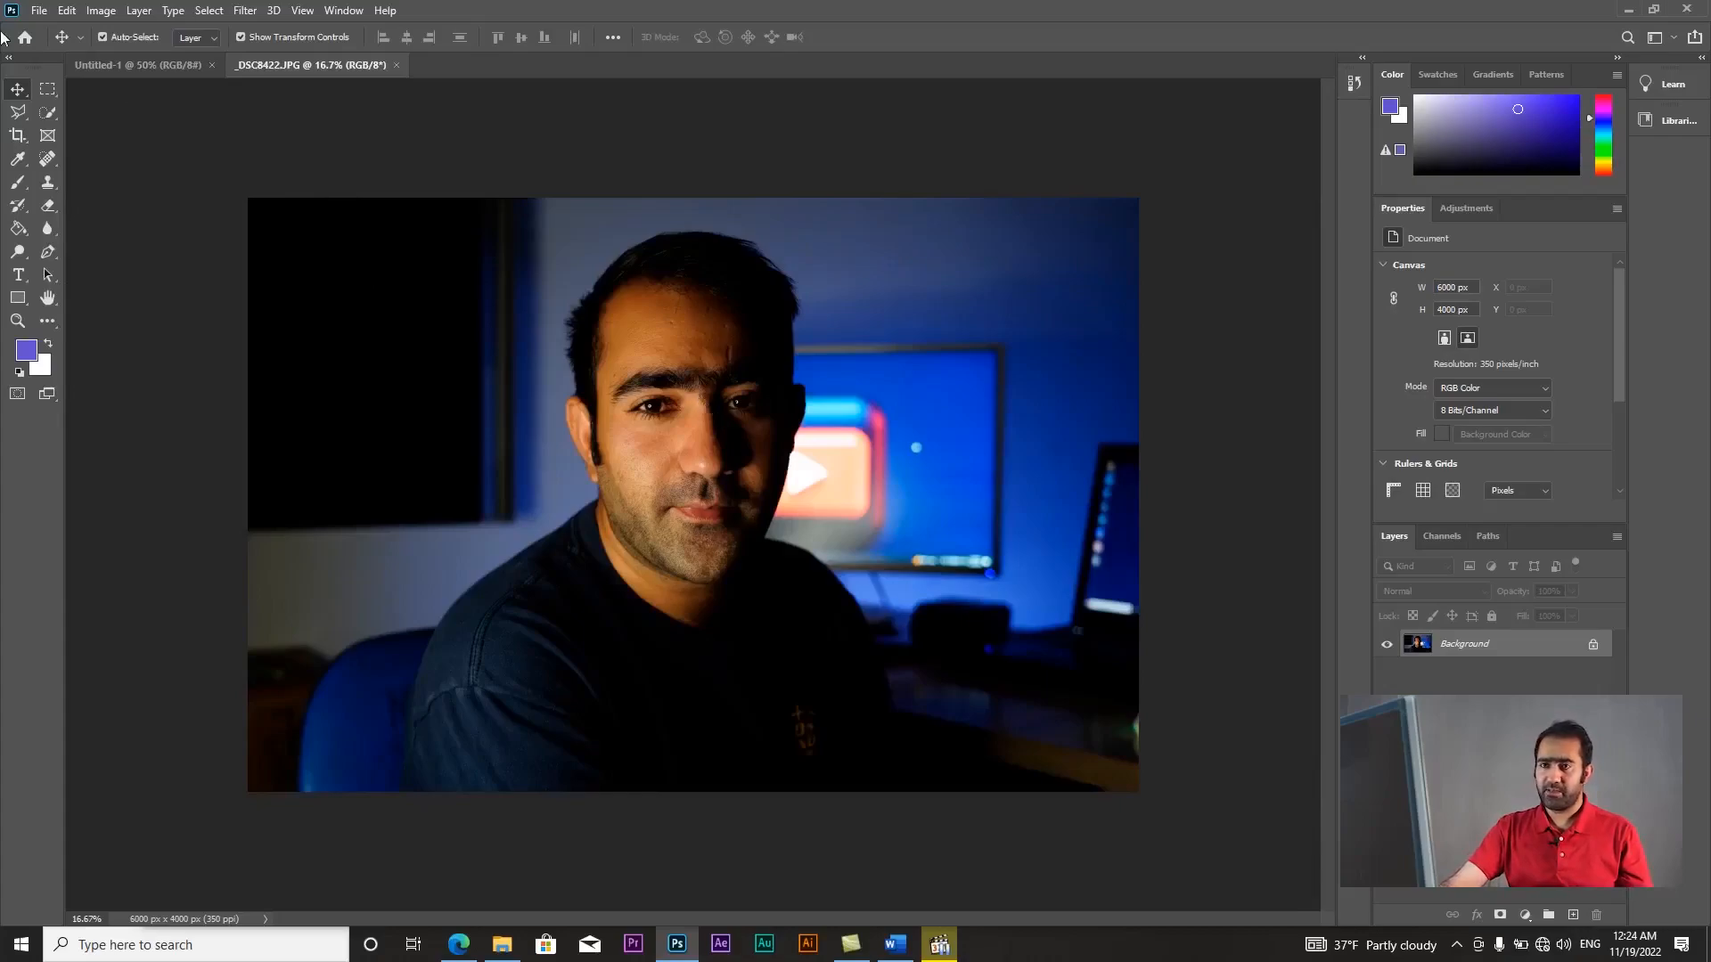
mouse_move(744, 465)
left_mouse_down()
mouse_move(163, 75)
mouse_move(799, 482)
mouse_move(727, 476)
left_mouse_up()
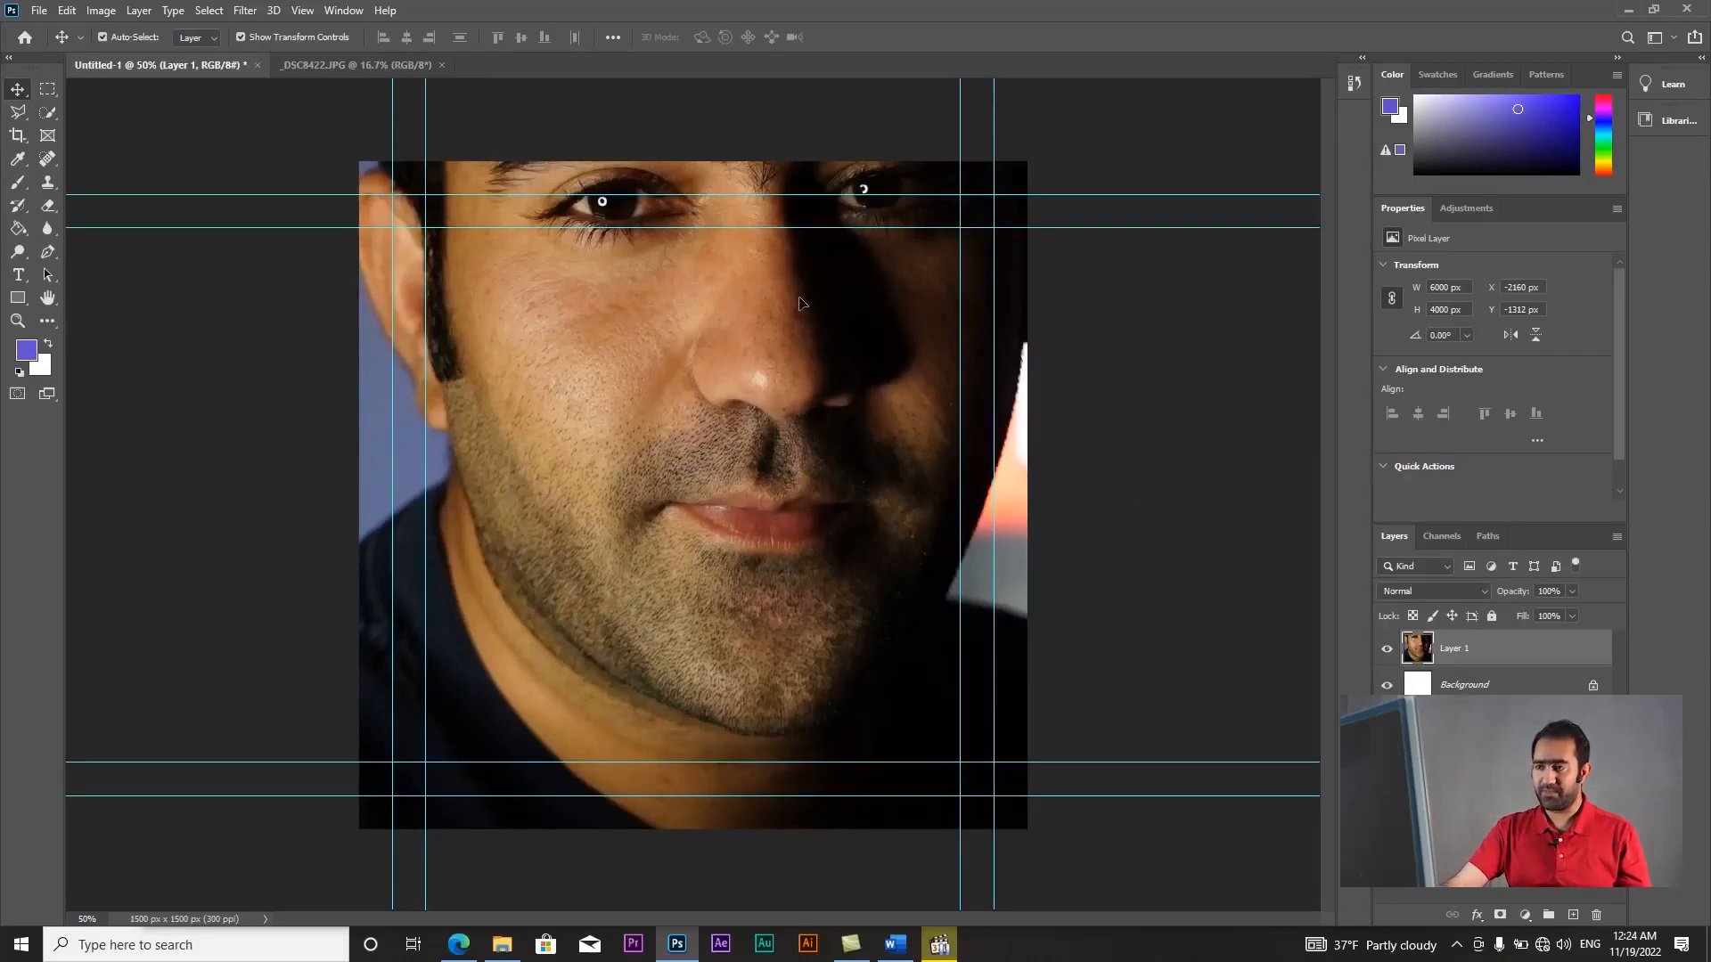
- Zoom Untitled-1 out until the placed photo's whole transform frame can be examined around the canvas
scroll(799, 303, "down", 2)
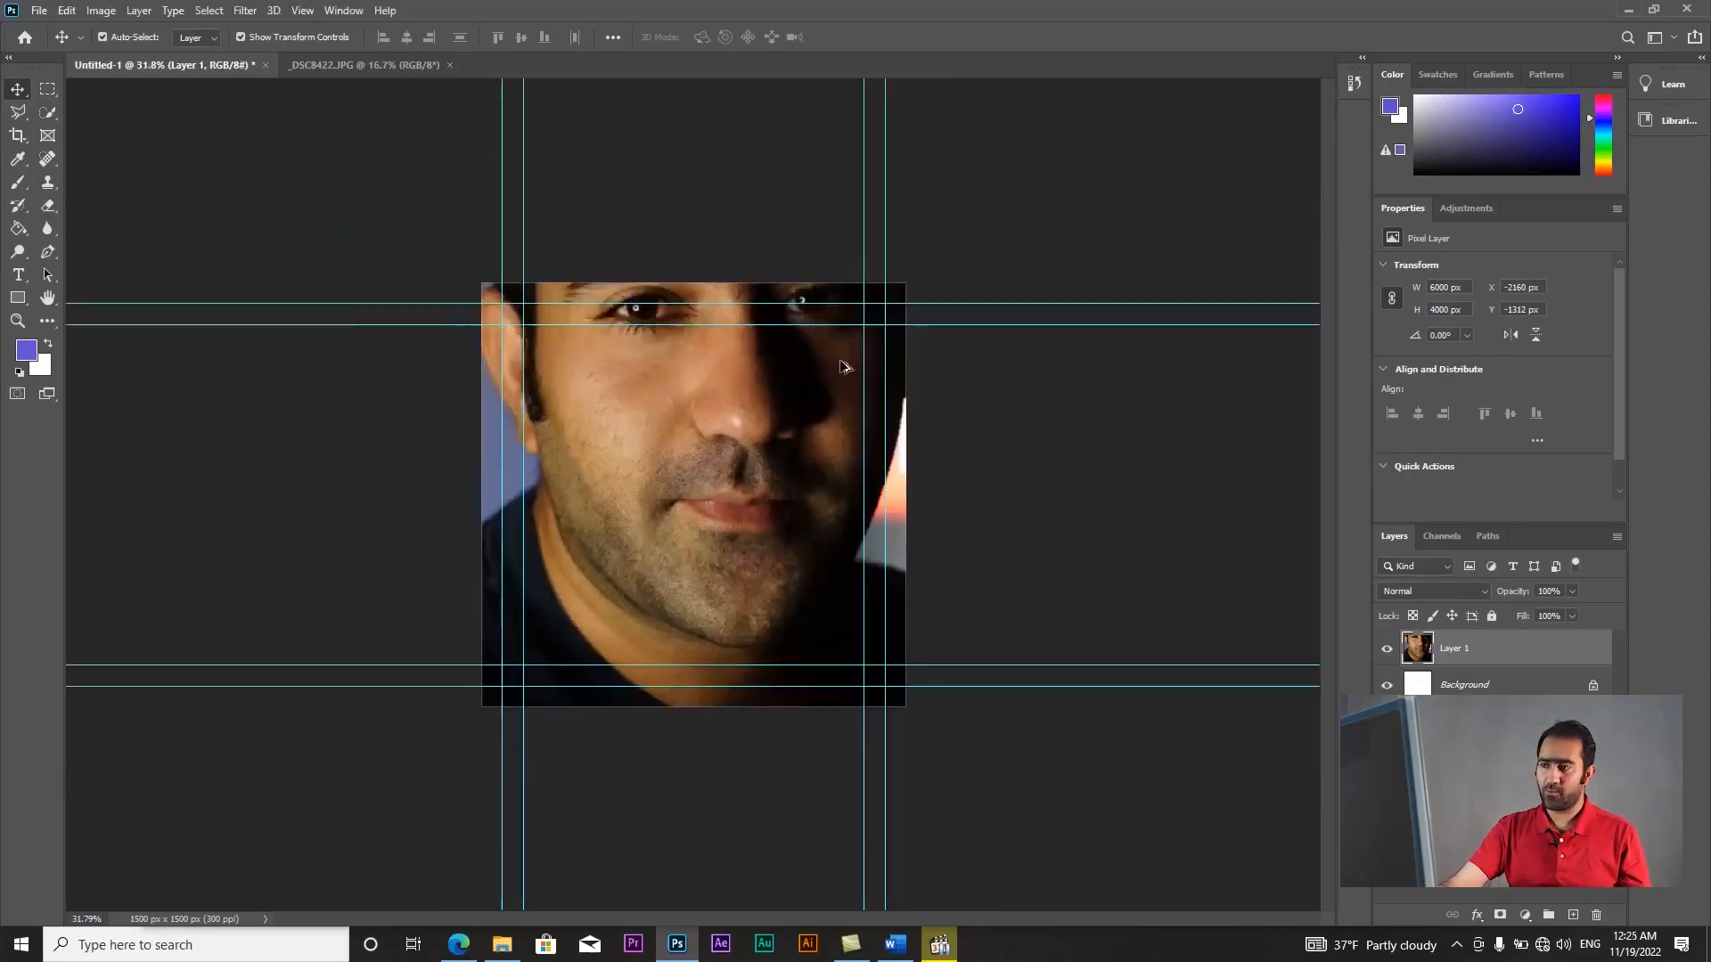
key("ctrl+minus")
key("ctrl+minus")
key("ctrl+minus")
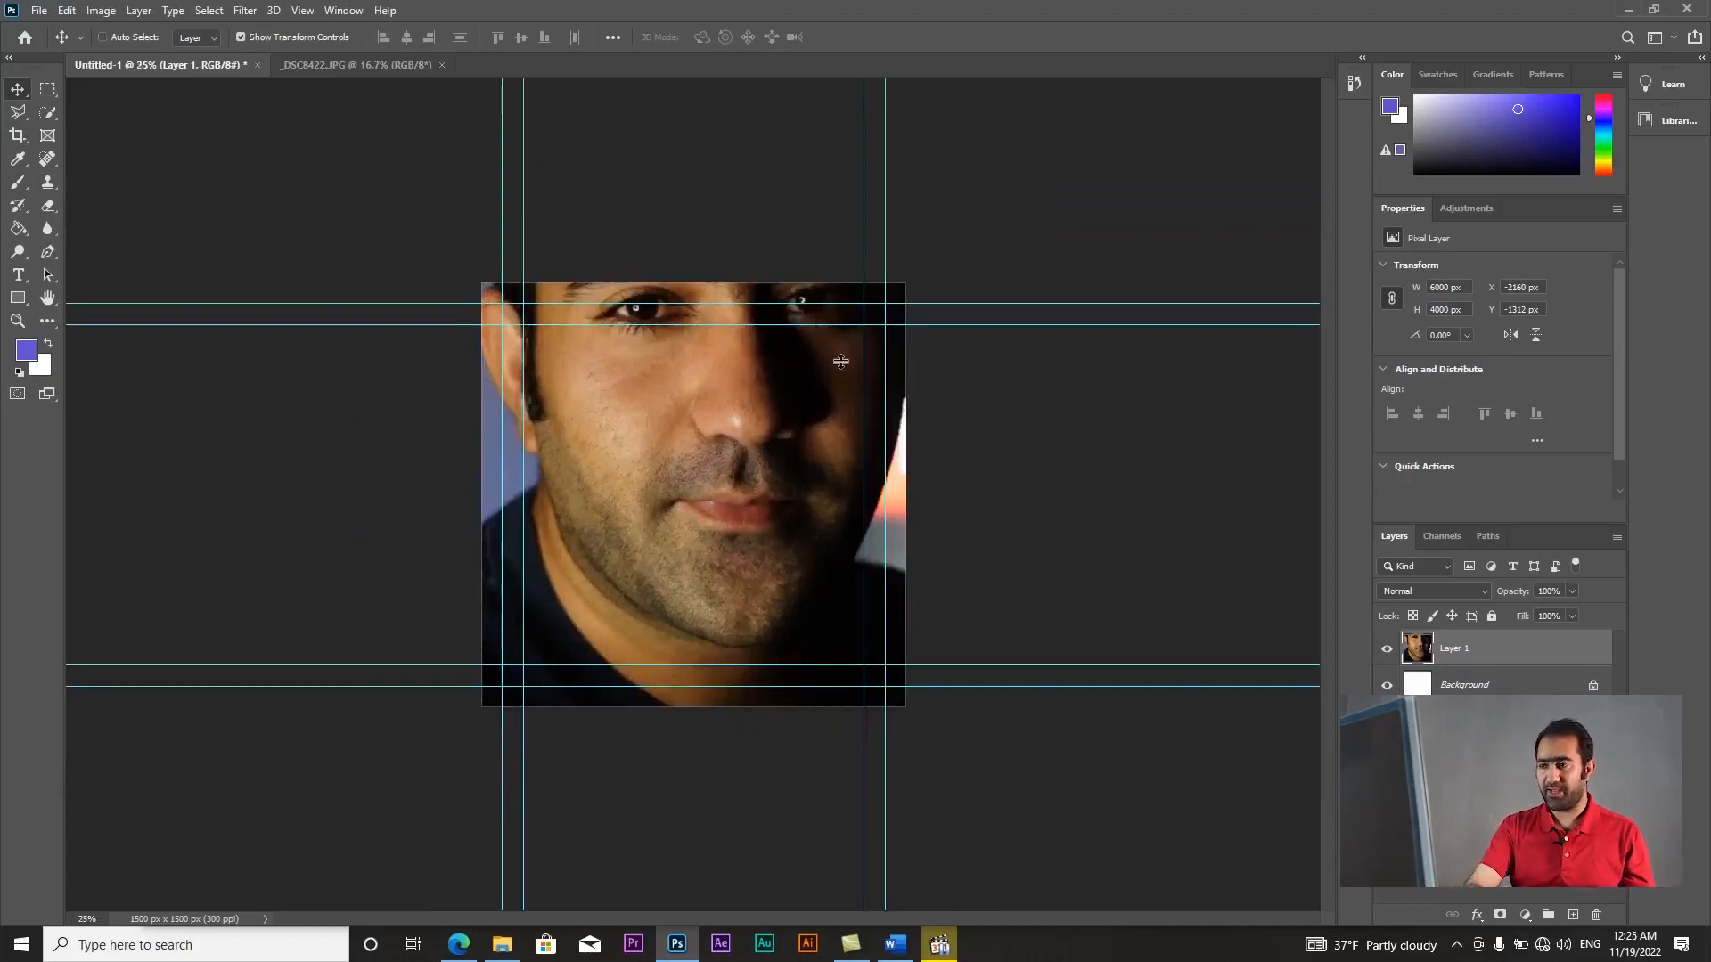
key("ctrl+minus")
key("ctrl+minus")
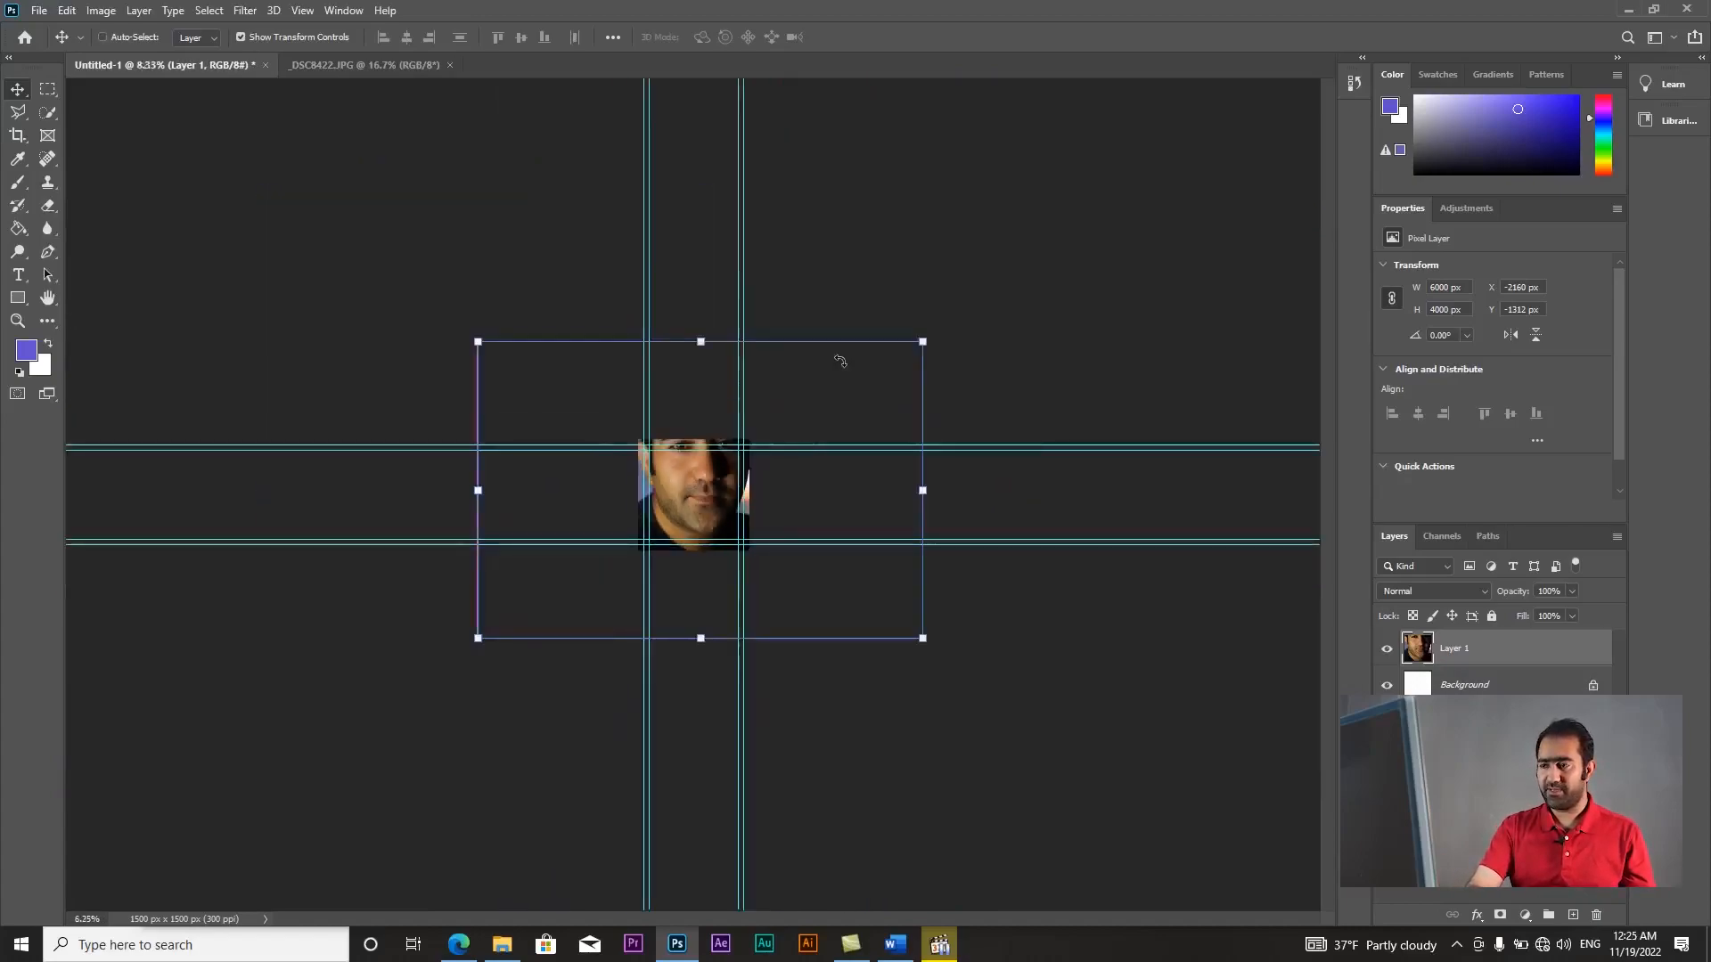
key("ctrl+plus")
key("ctrl+plus")
key("ctrl+plus")
key("ctrl+plus")
key("ctrl+minus")
key("ctrl+minus")
key("ctrl+minus")
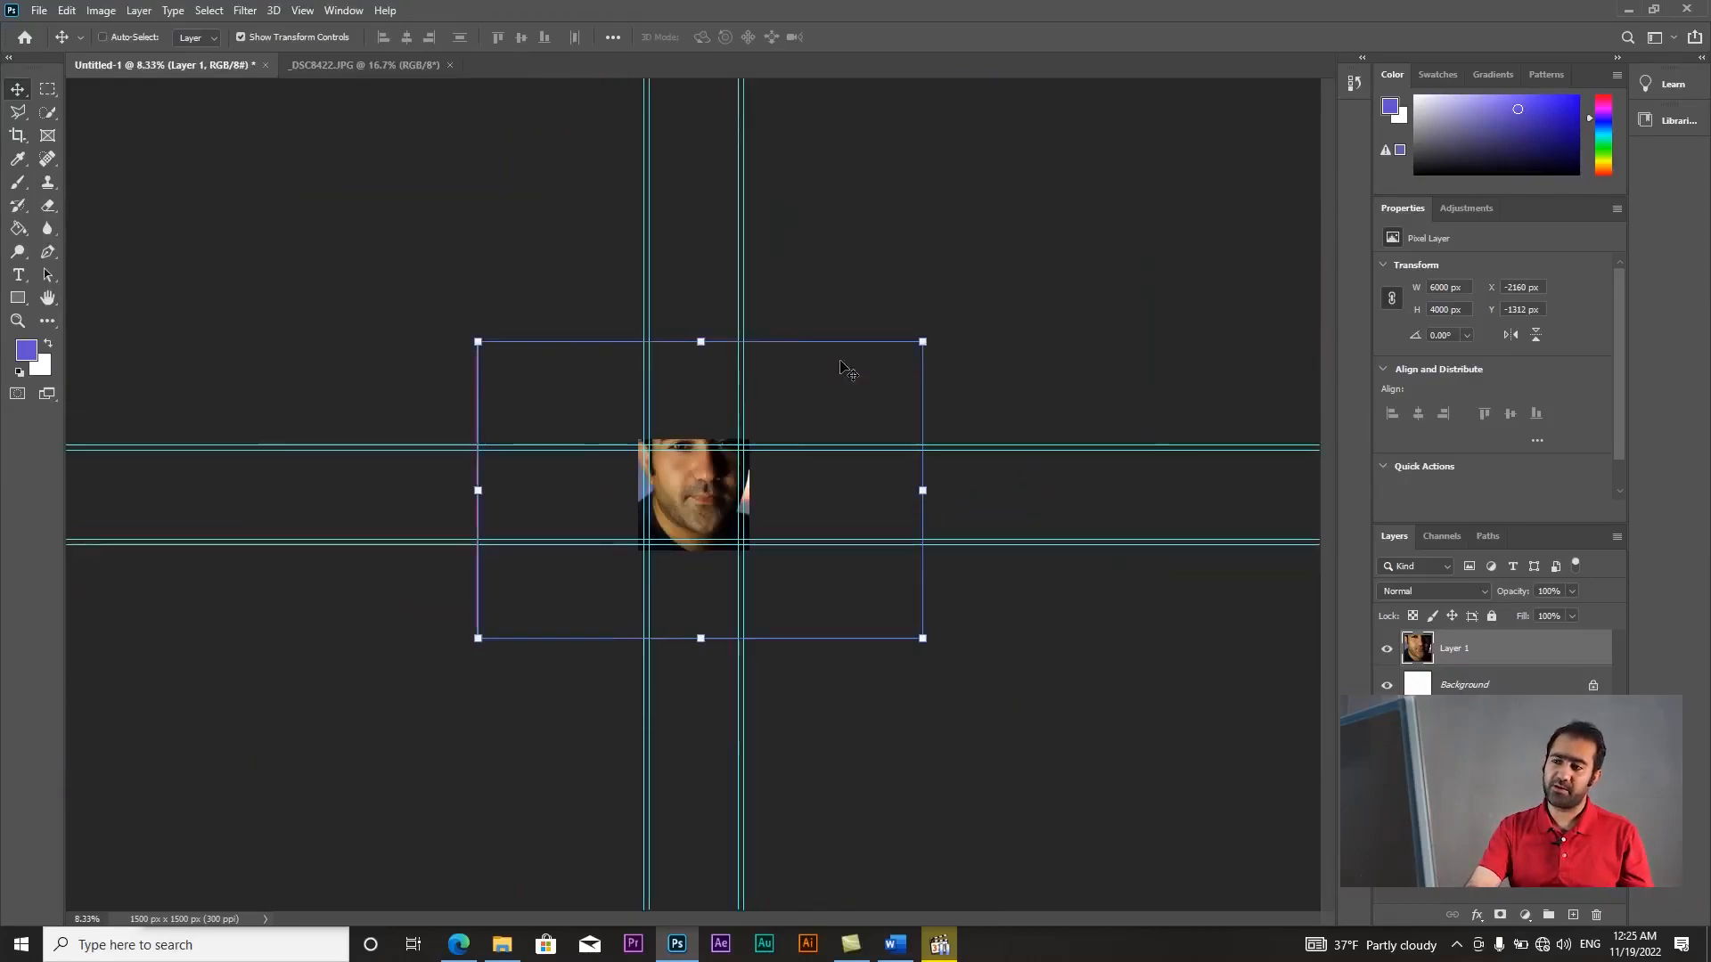
key("ctrl+plus")
key("ctrl+plus")
key("ctrl+plus")
key("ctrl+minus")
key("ctrl+minus")
key("ctrl+minus")
key("ctrl+plus")
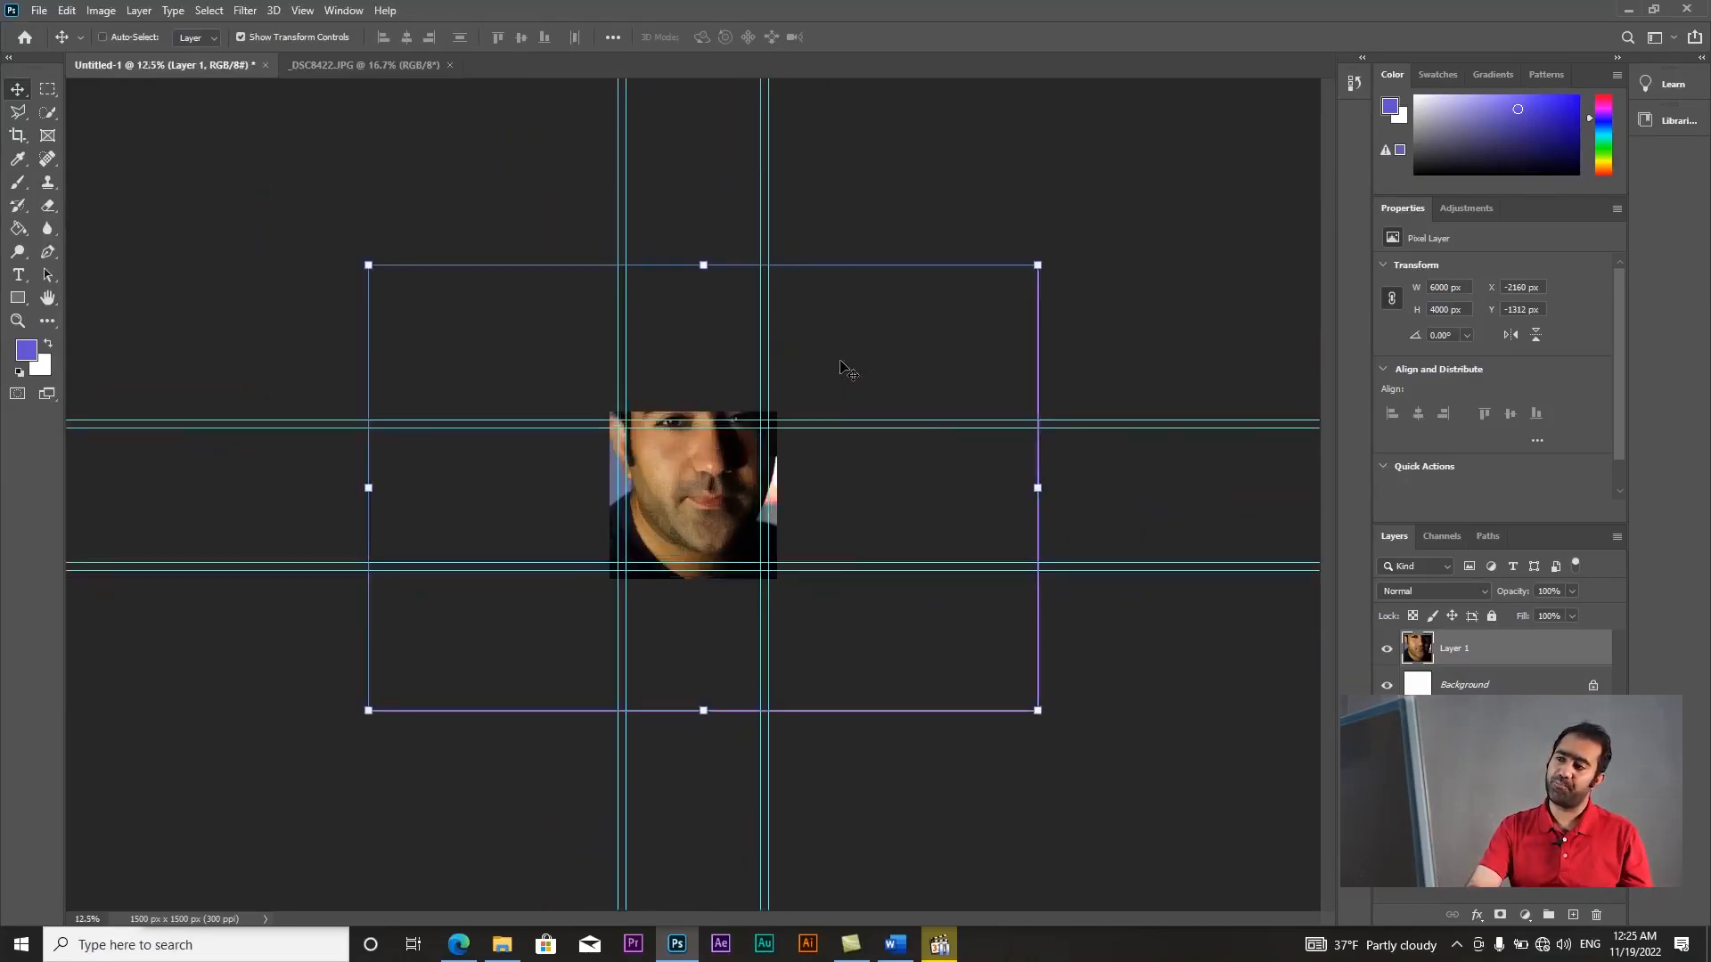
key("ctrl+plus")
key("ctrl+plus")
key("ctrl+minus")
key("ctrl+minus")
key("ctrl")
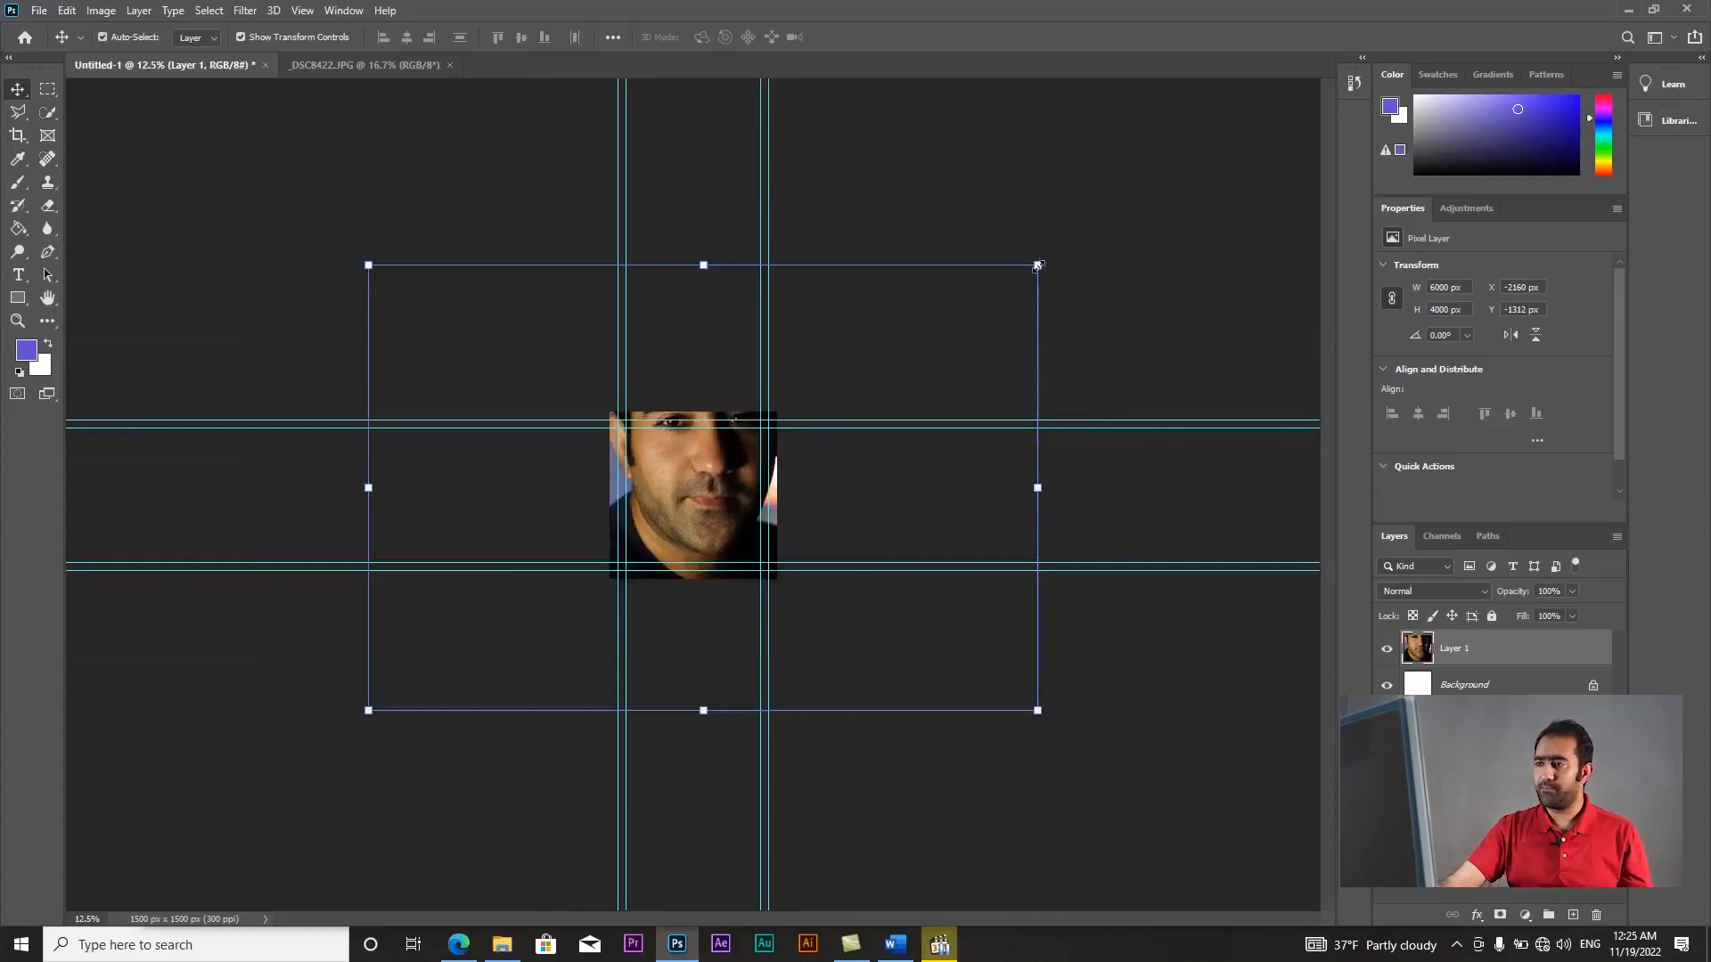
- Scale the photo down proportionally to about 552 × 368 px and place it at the canvas's upper left, against the inner guide
left_click_drag(1038, 265, 689, 496)
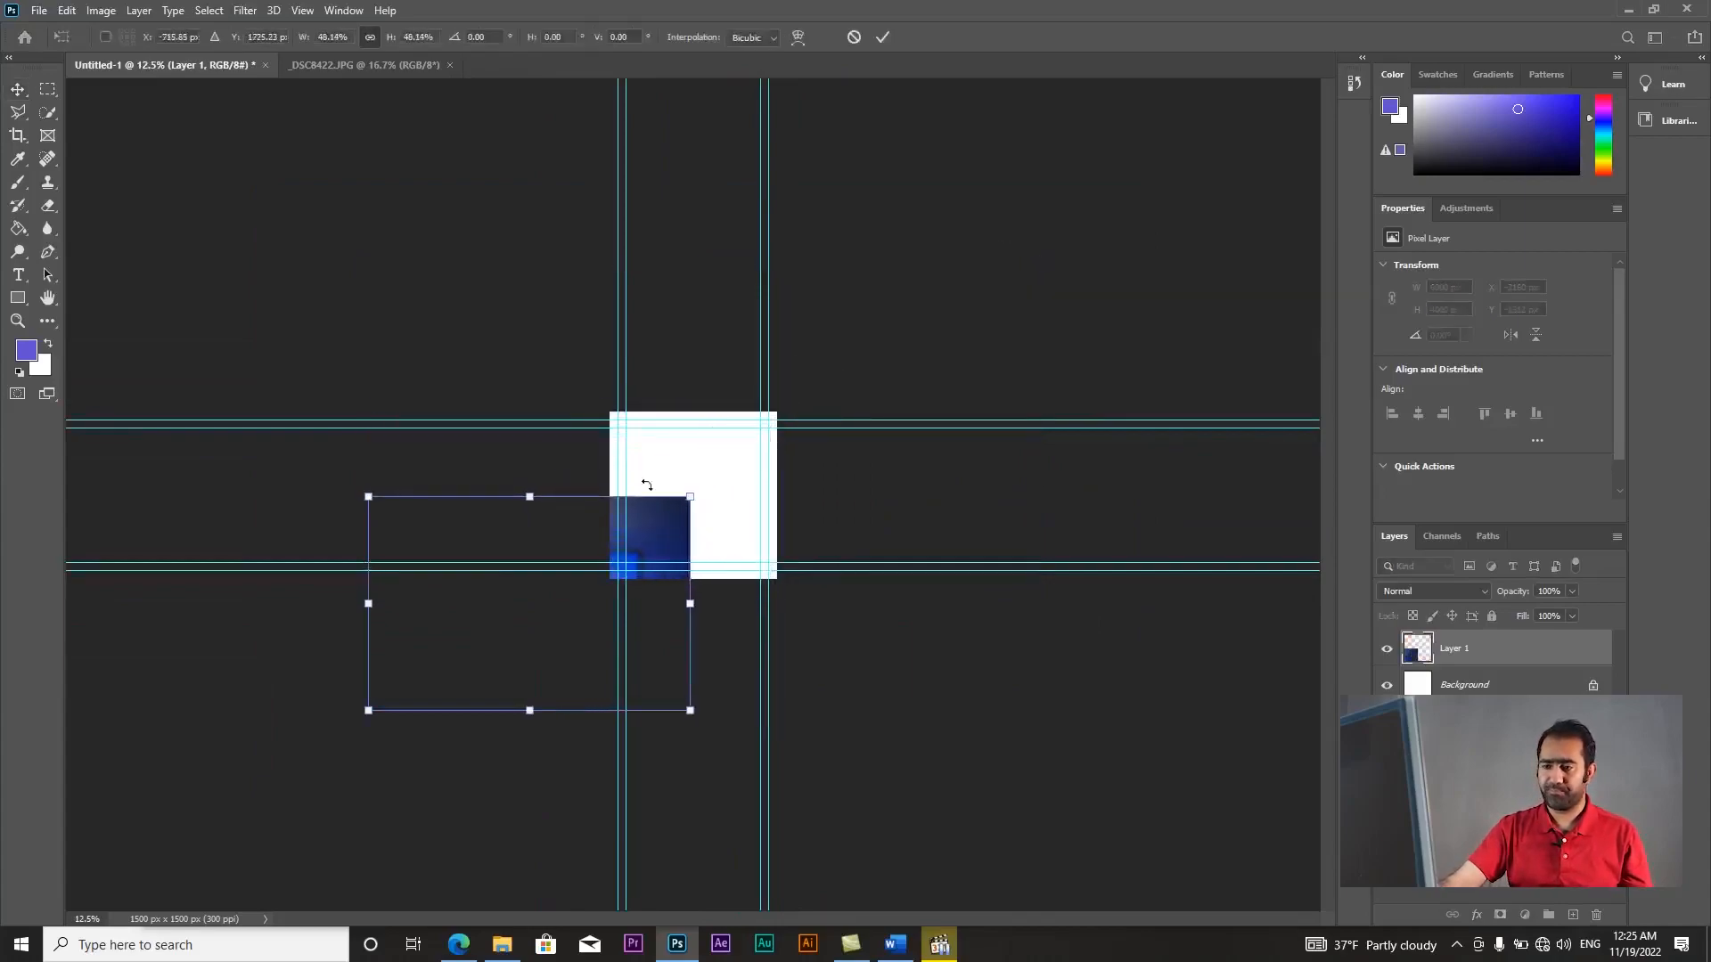
left_click_drag(368, 710, 629, 537)
scroll(657, 526, "up", 5)
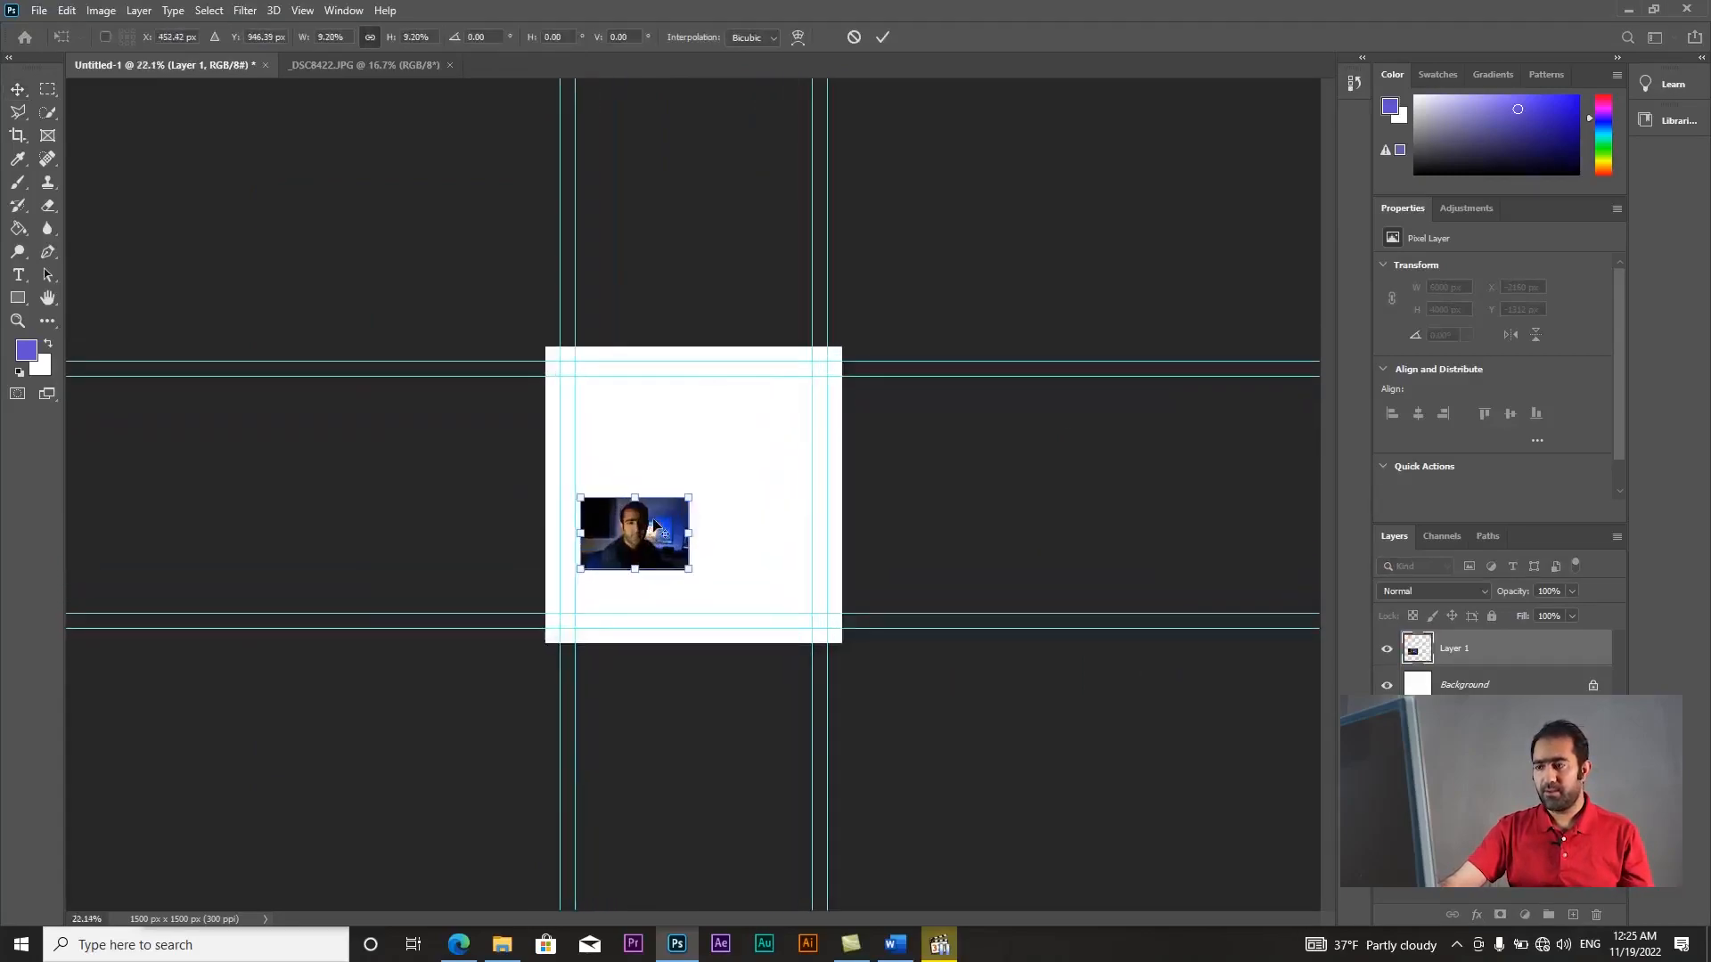
scroll(605, 557, "up", 1)
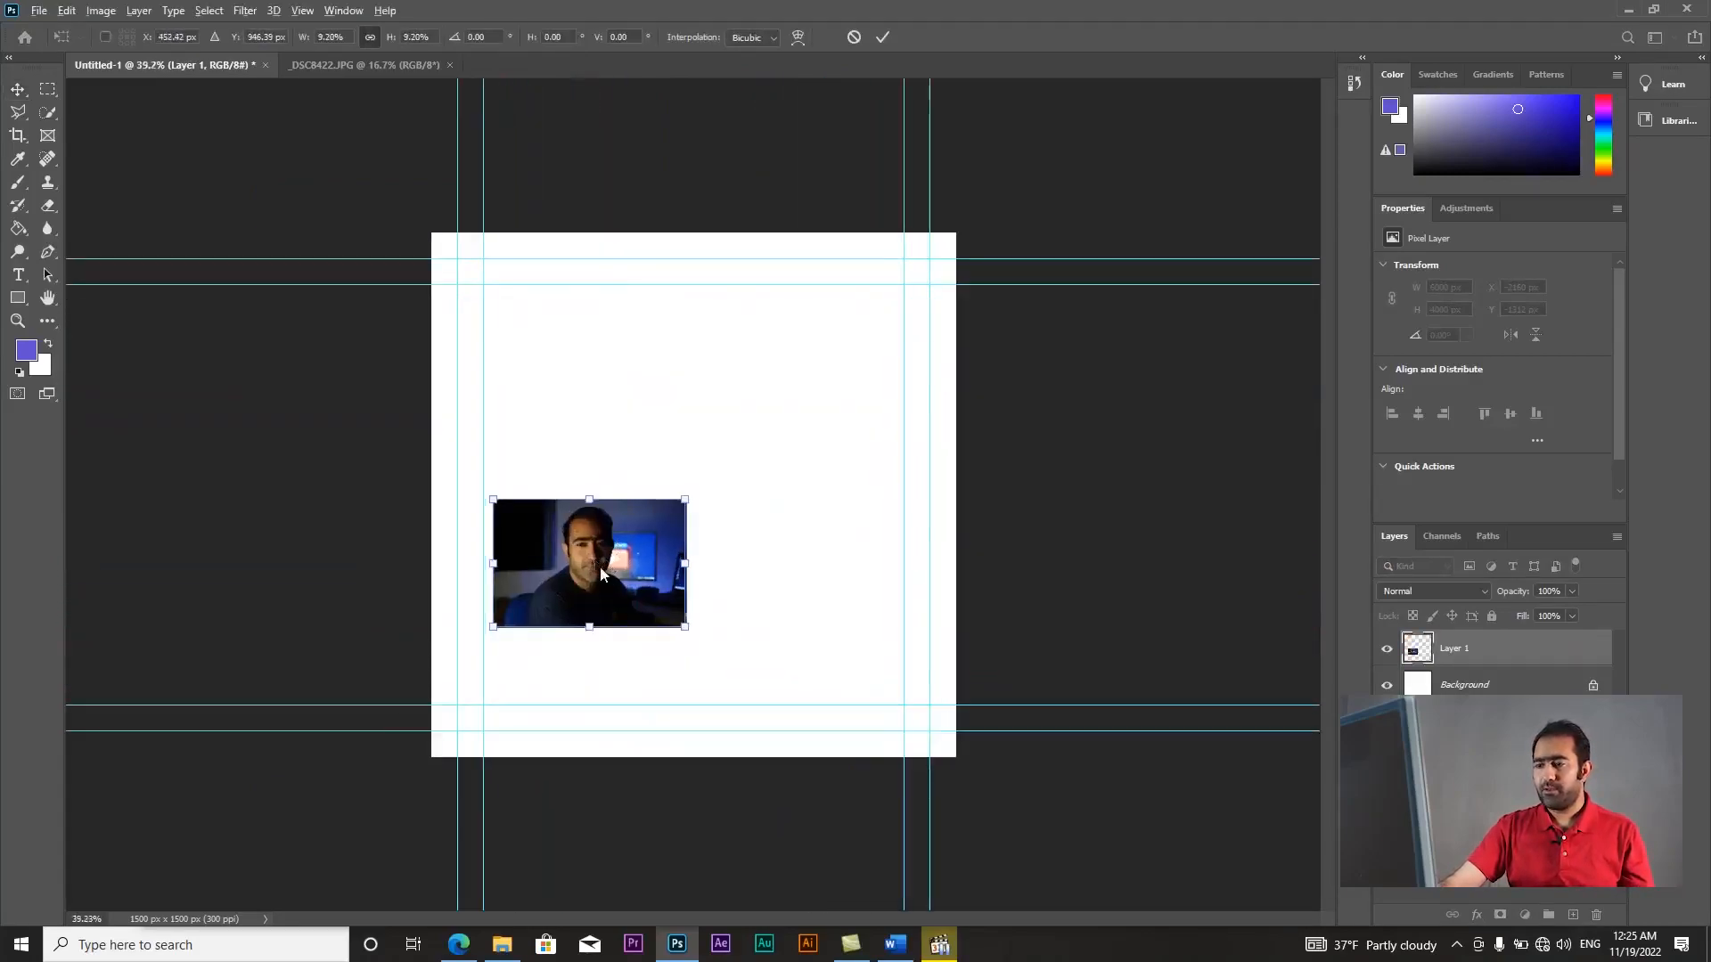
left_click_drag(600, 565, 603, 381)
key("Return")
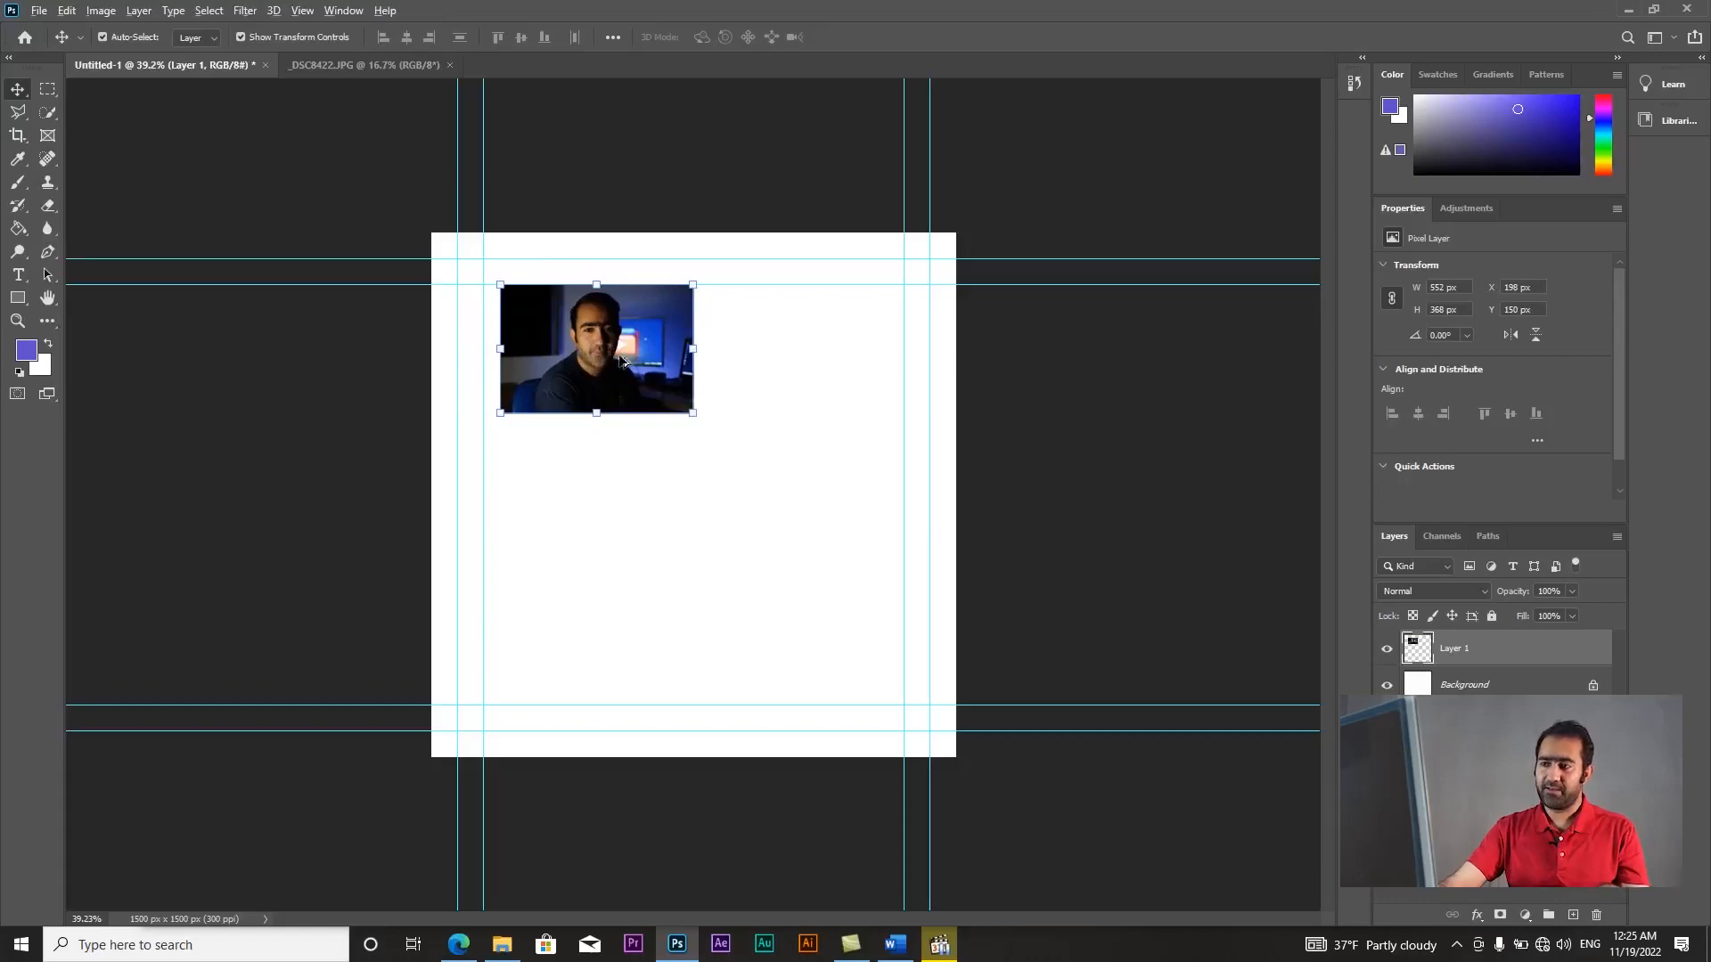
- Duplicate the resized photo four times across the canvas and delete all the photo layers
left_click_drag(602, 336, 648, 515)
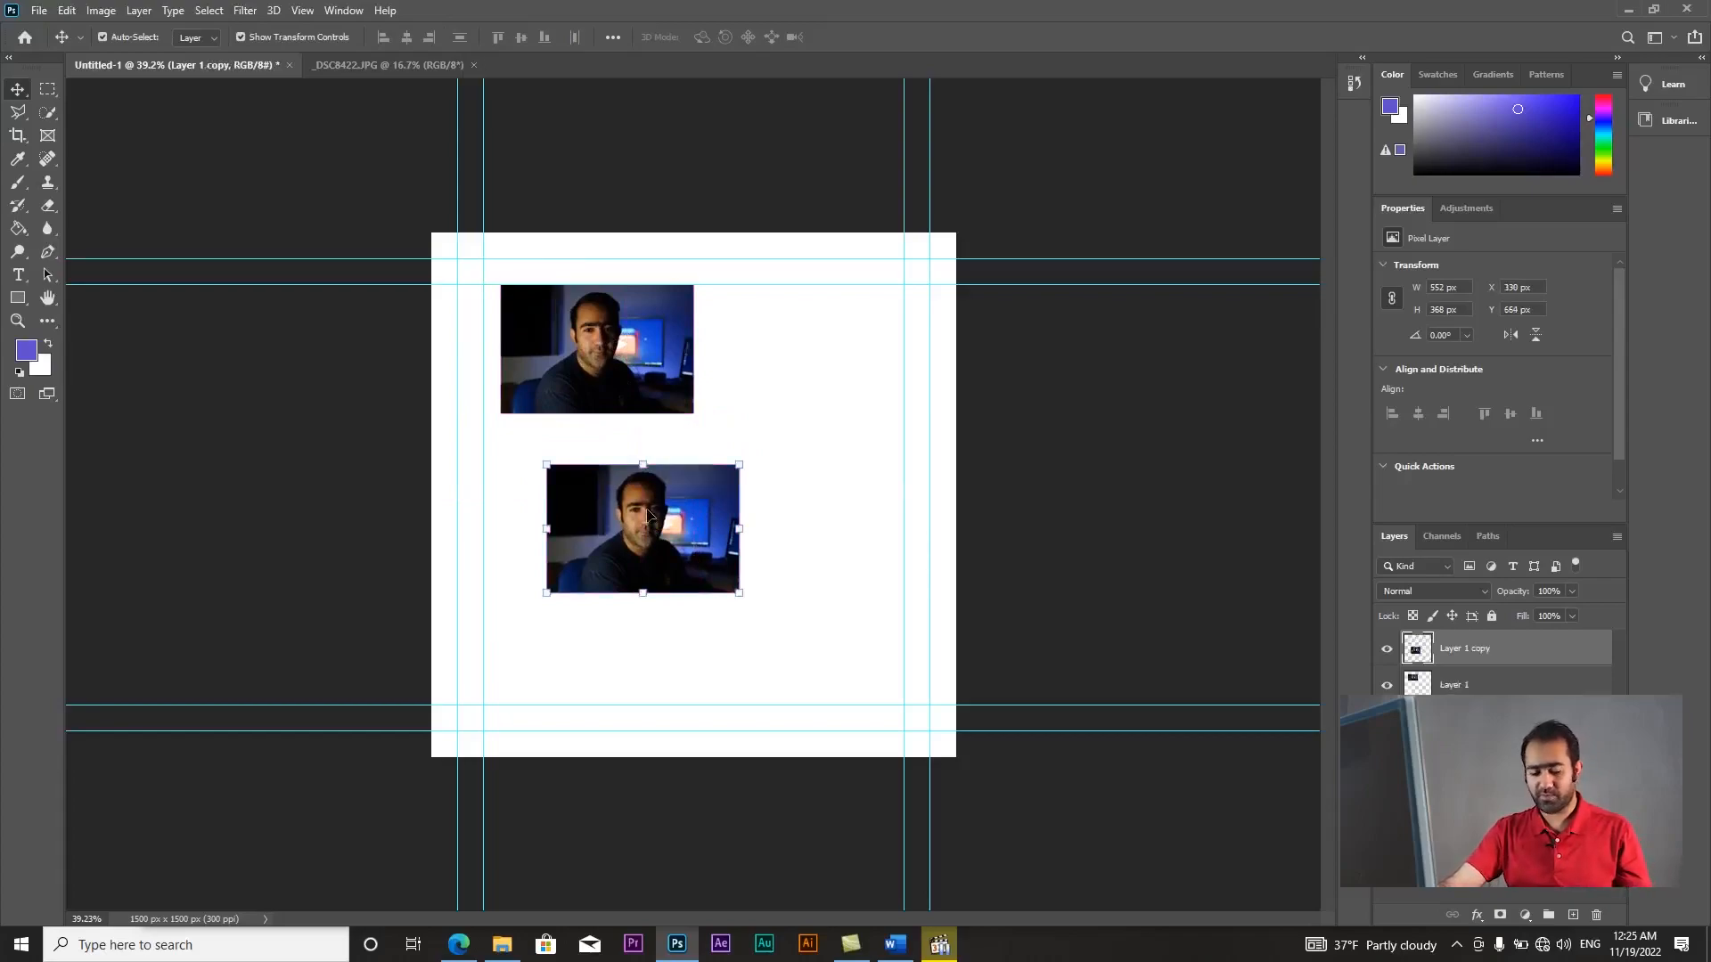
left_click_drag(646, 540, 806, 367)
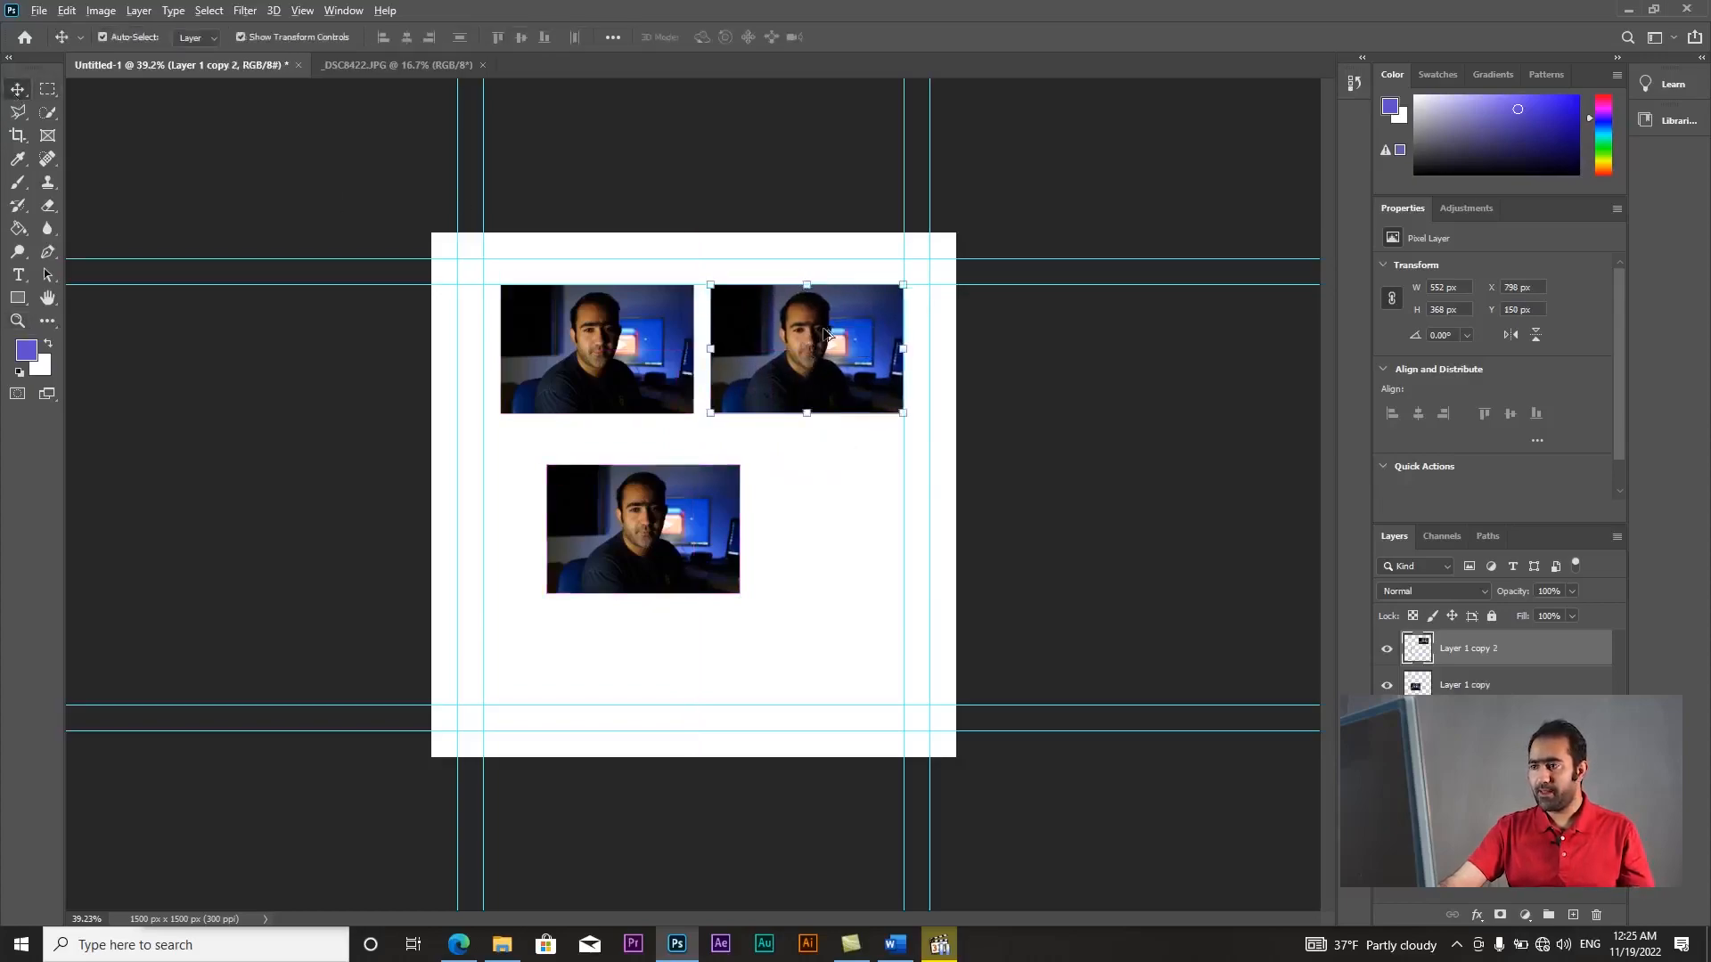
left_click_drag(823, 331, 670, 645)
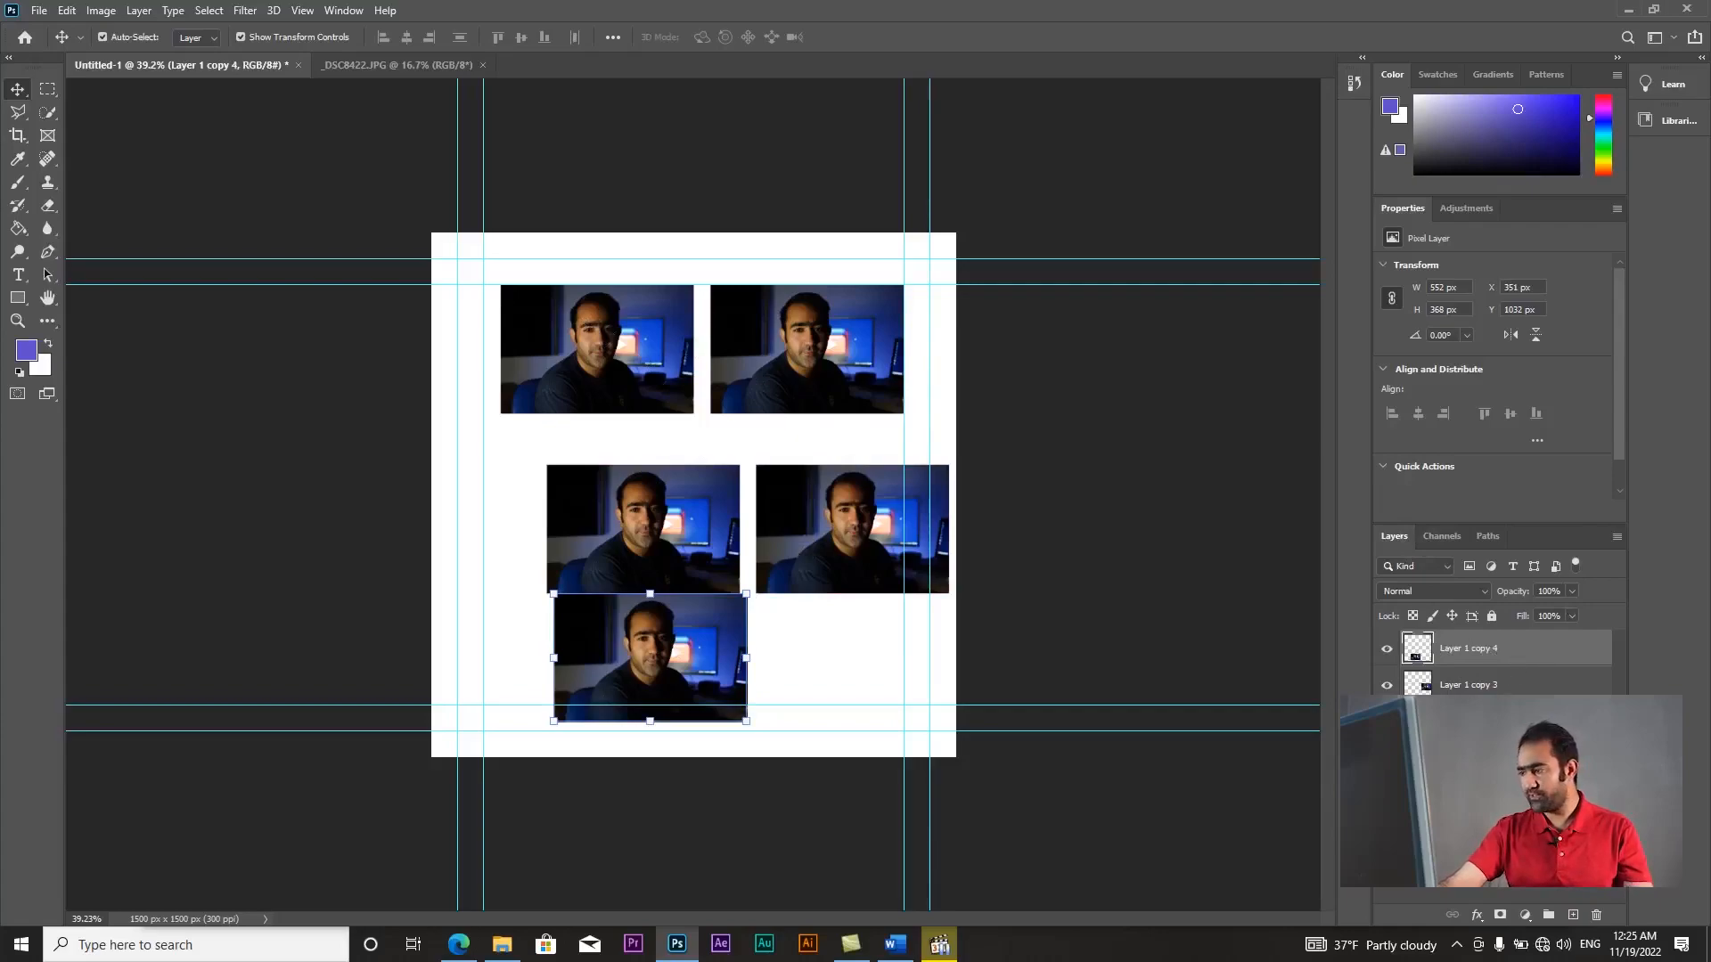
left_click(1469, 794, "shift")
key("Delete")
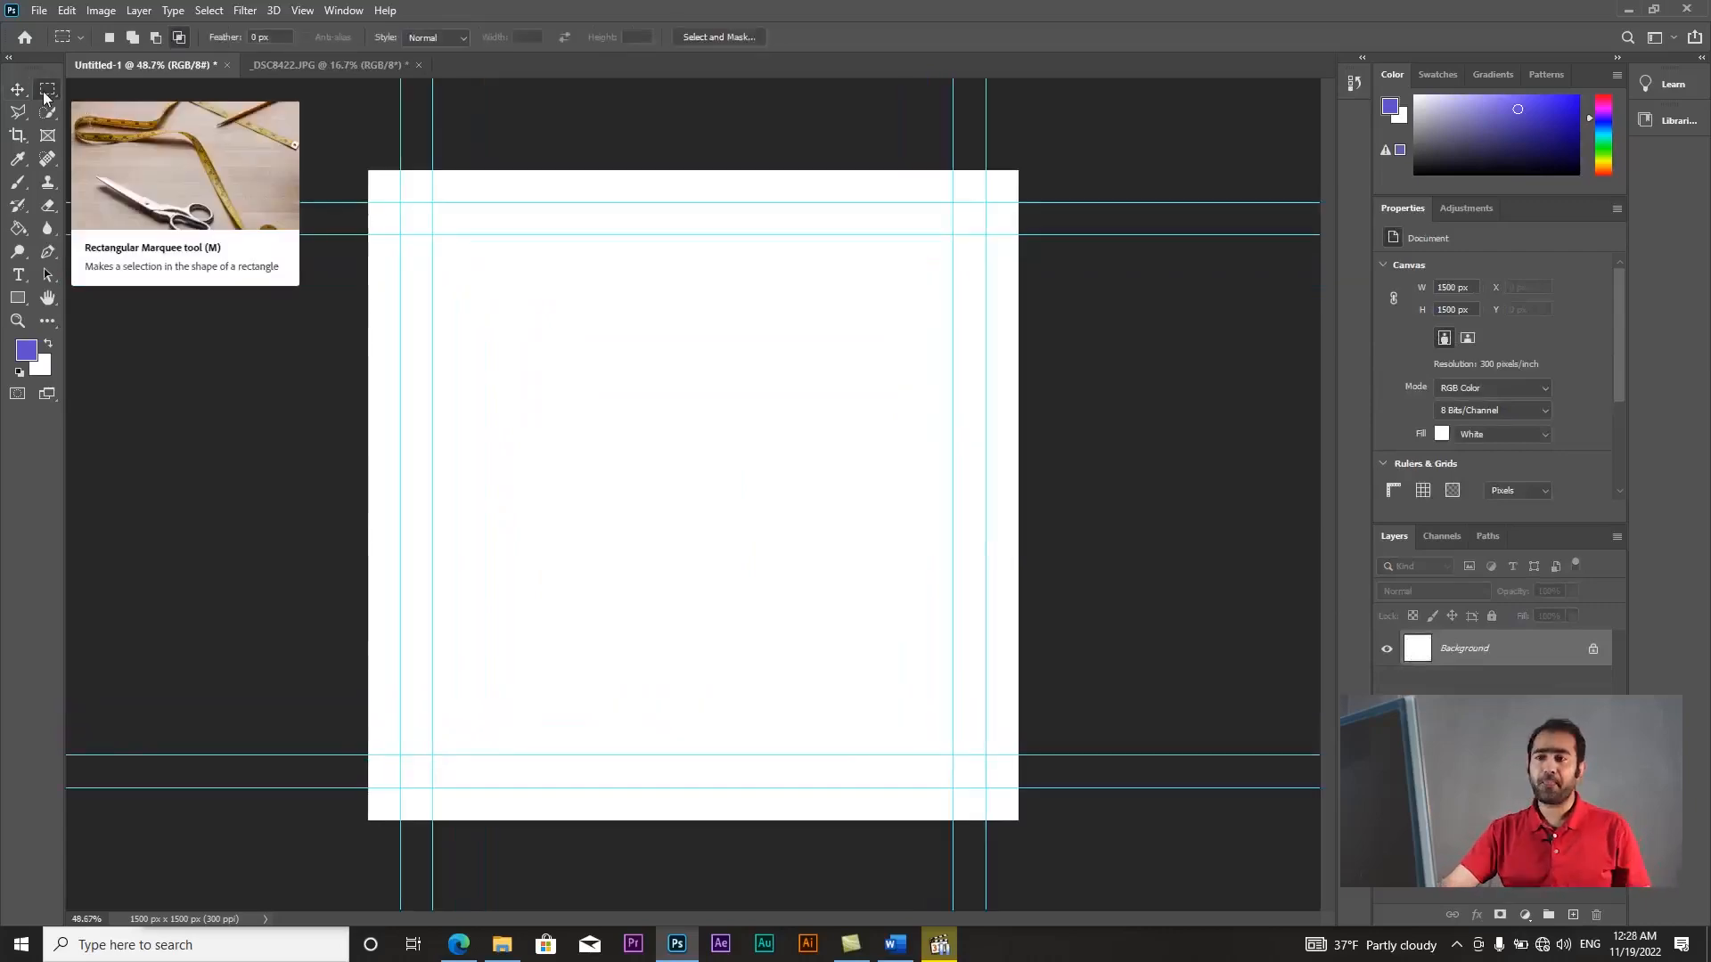
- Activate the Rectangular Marquee tool
right_click(44, 96)
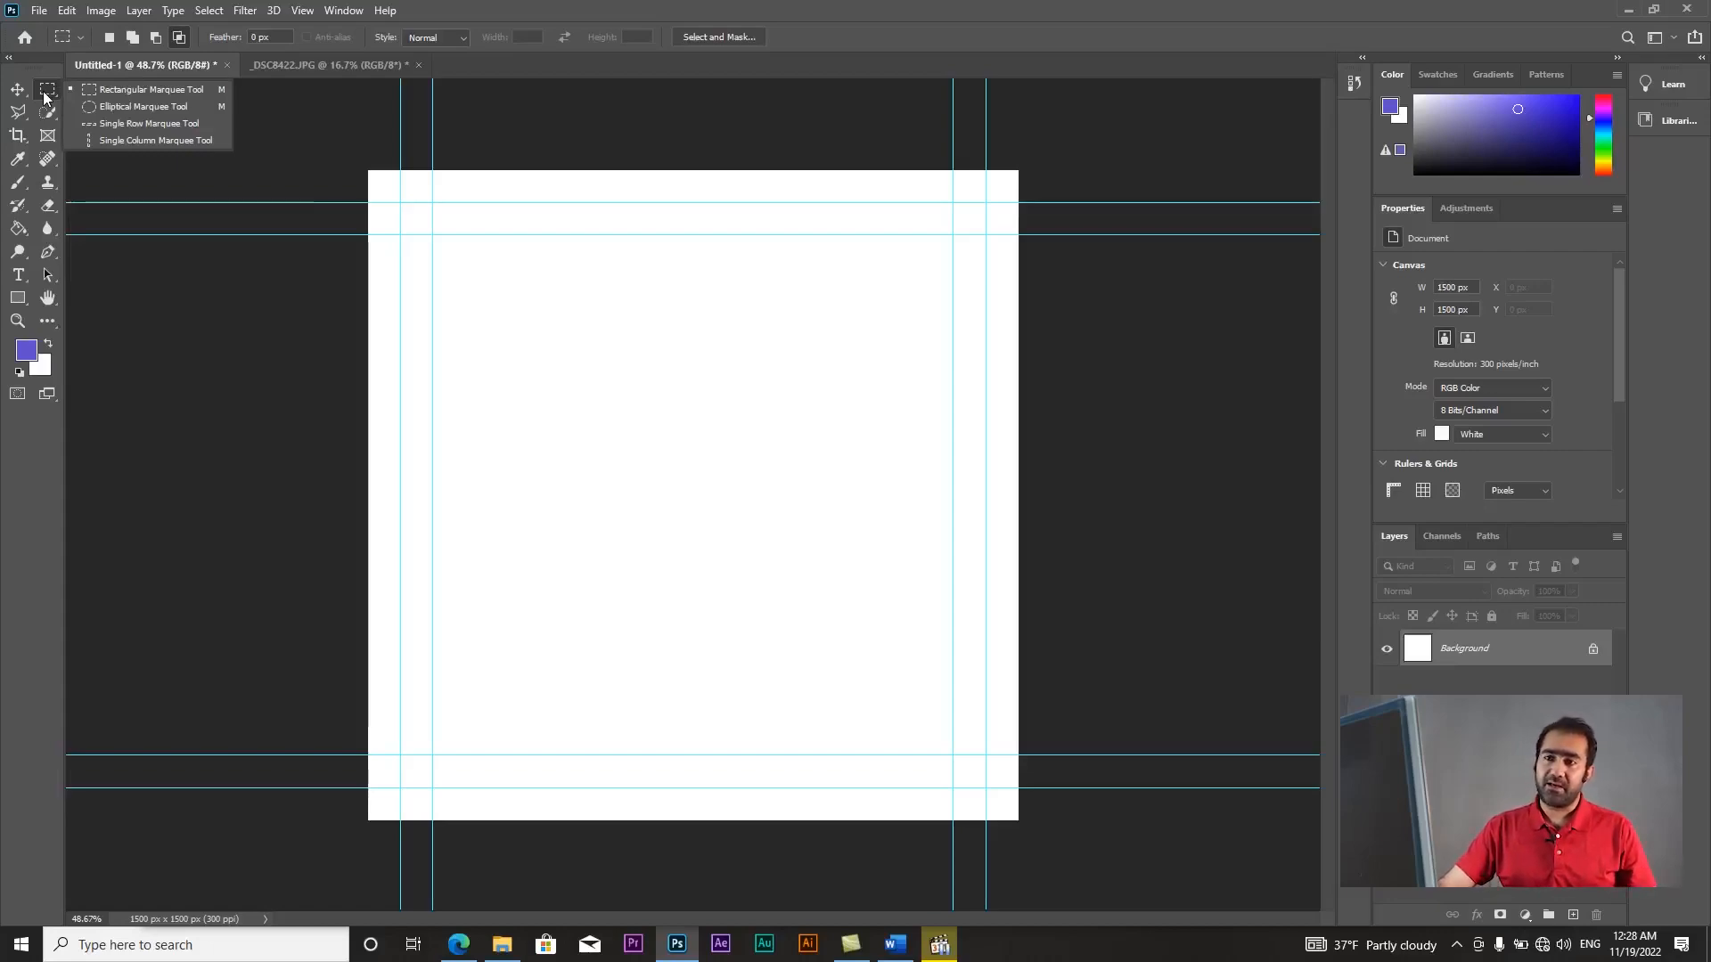
left_click(45, 96)
right_click(53, 96)
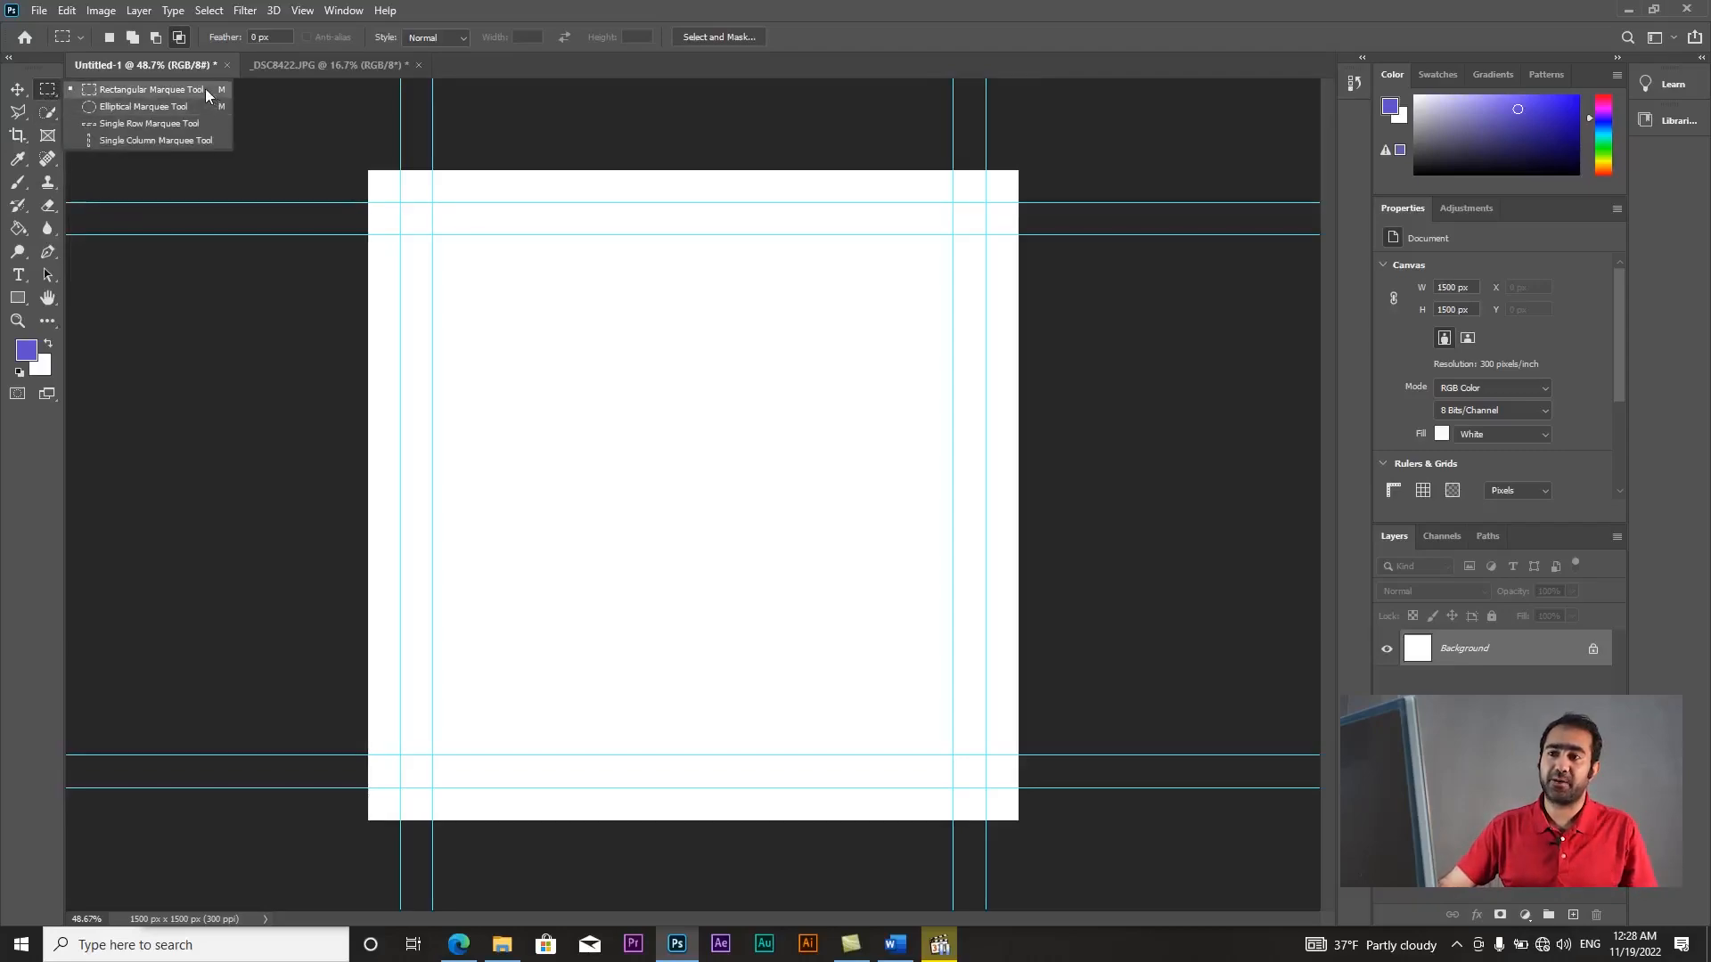
left_click(151, 90)
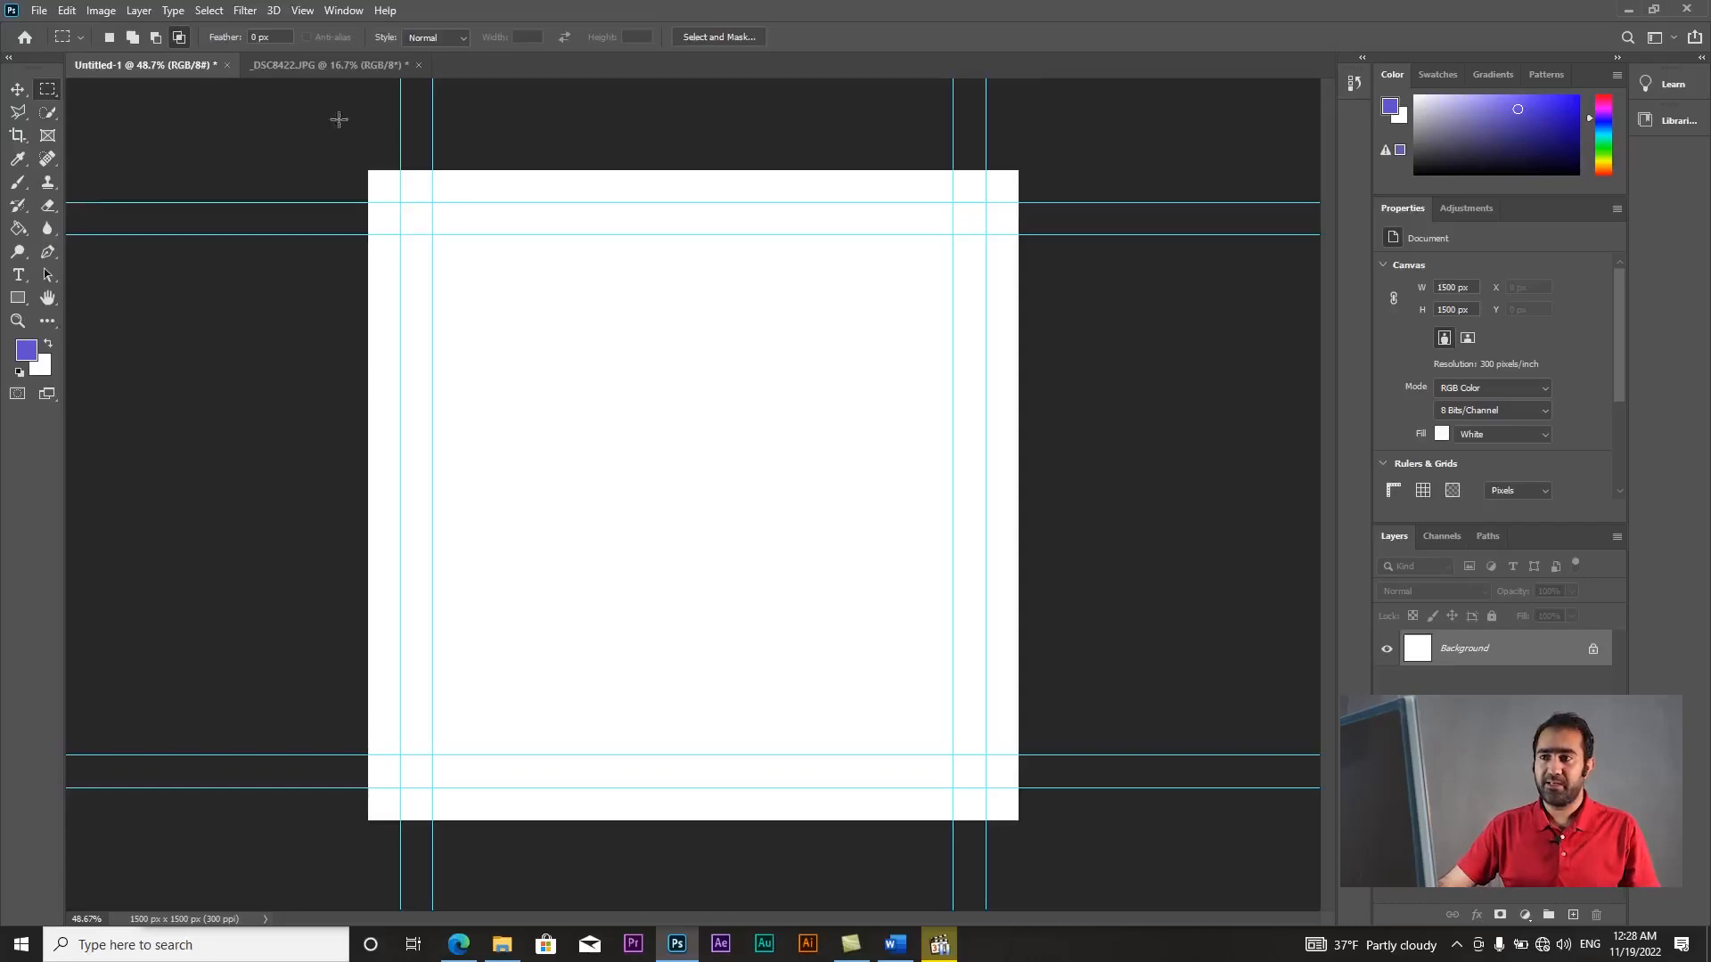
- Switch to the _DSC8422.JPG document, undo the move of the circular selected area, and clear the selection
left_click(339, 65)
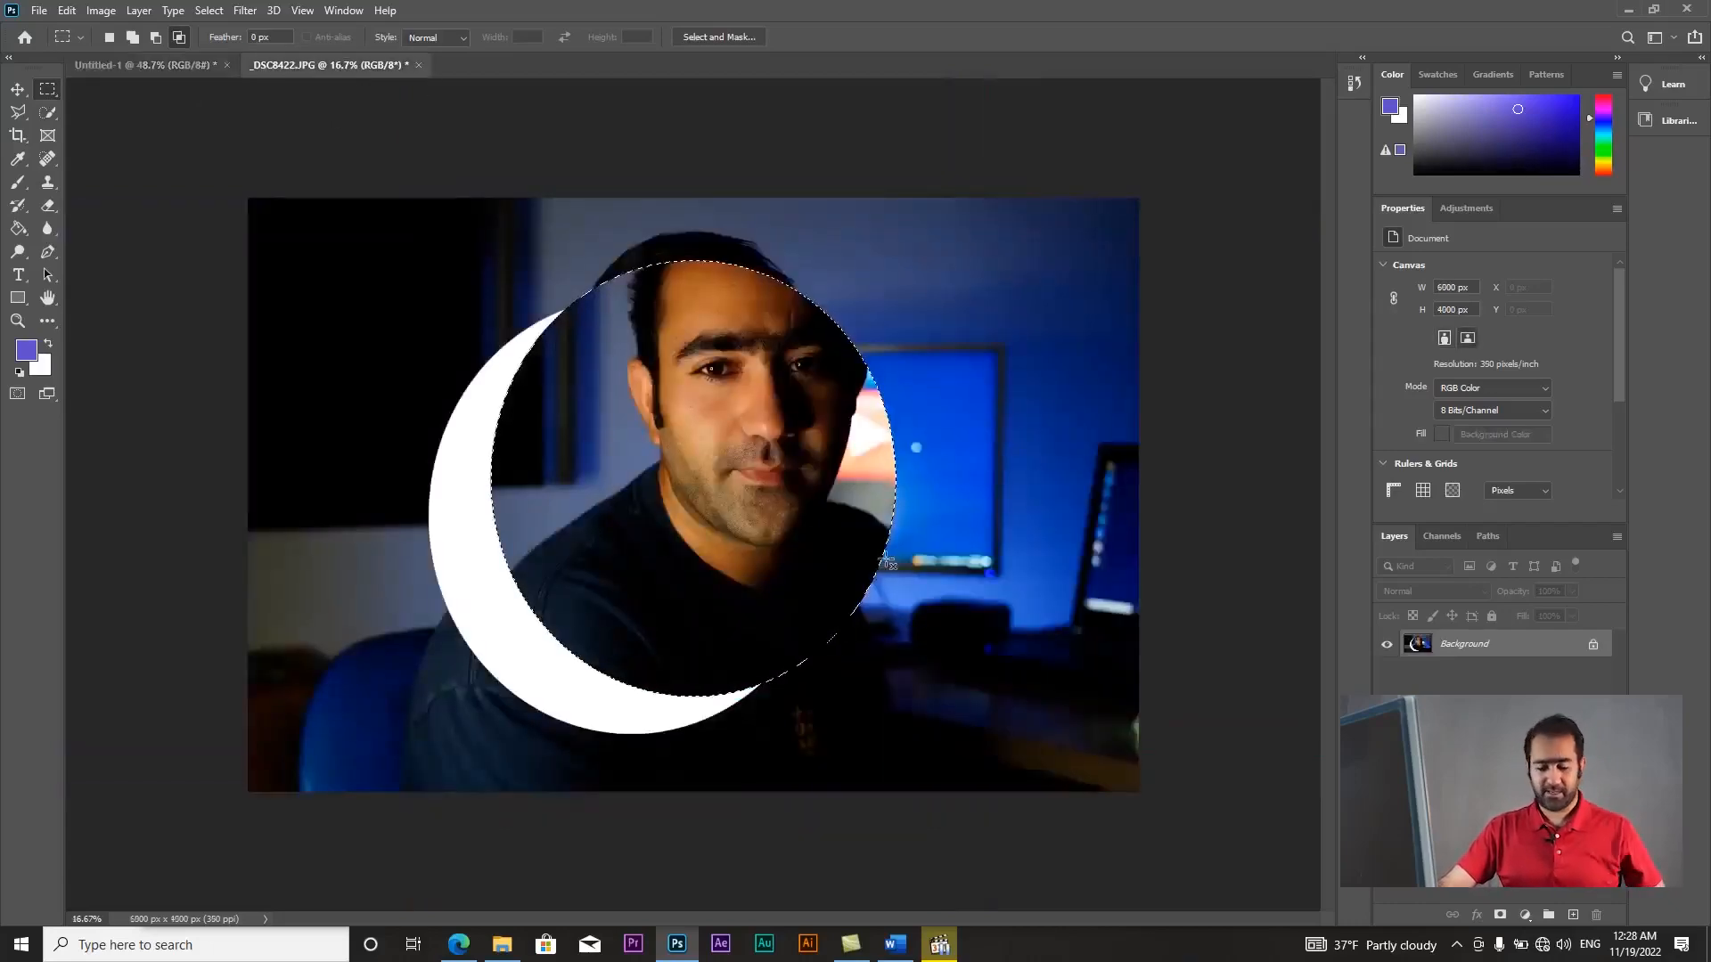
key("ctrl+z")
key("ctrl+d")
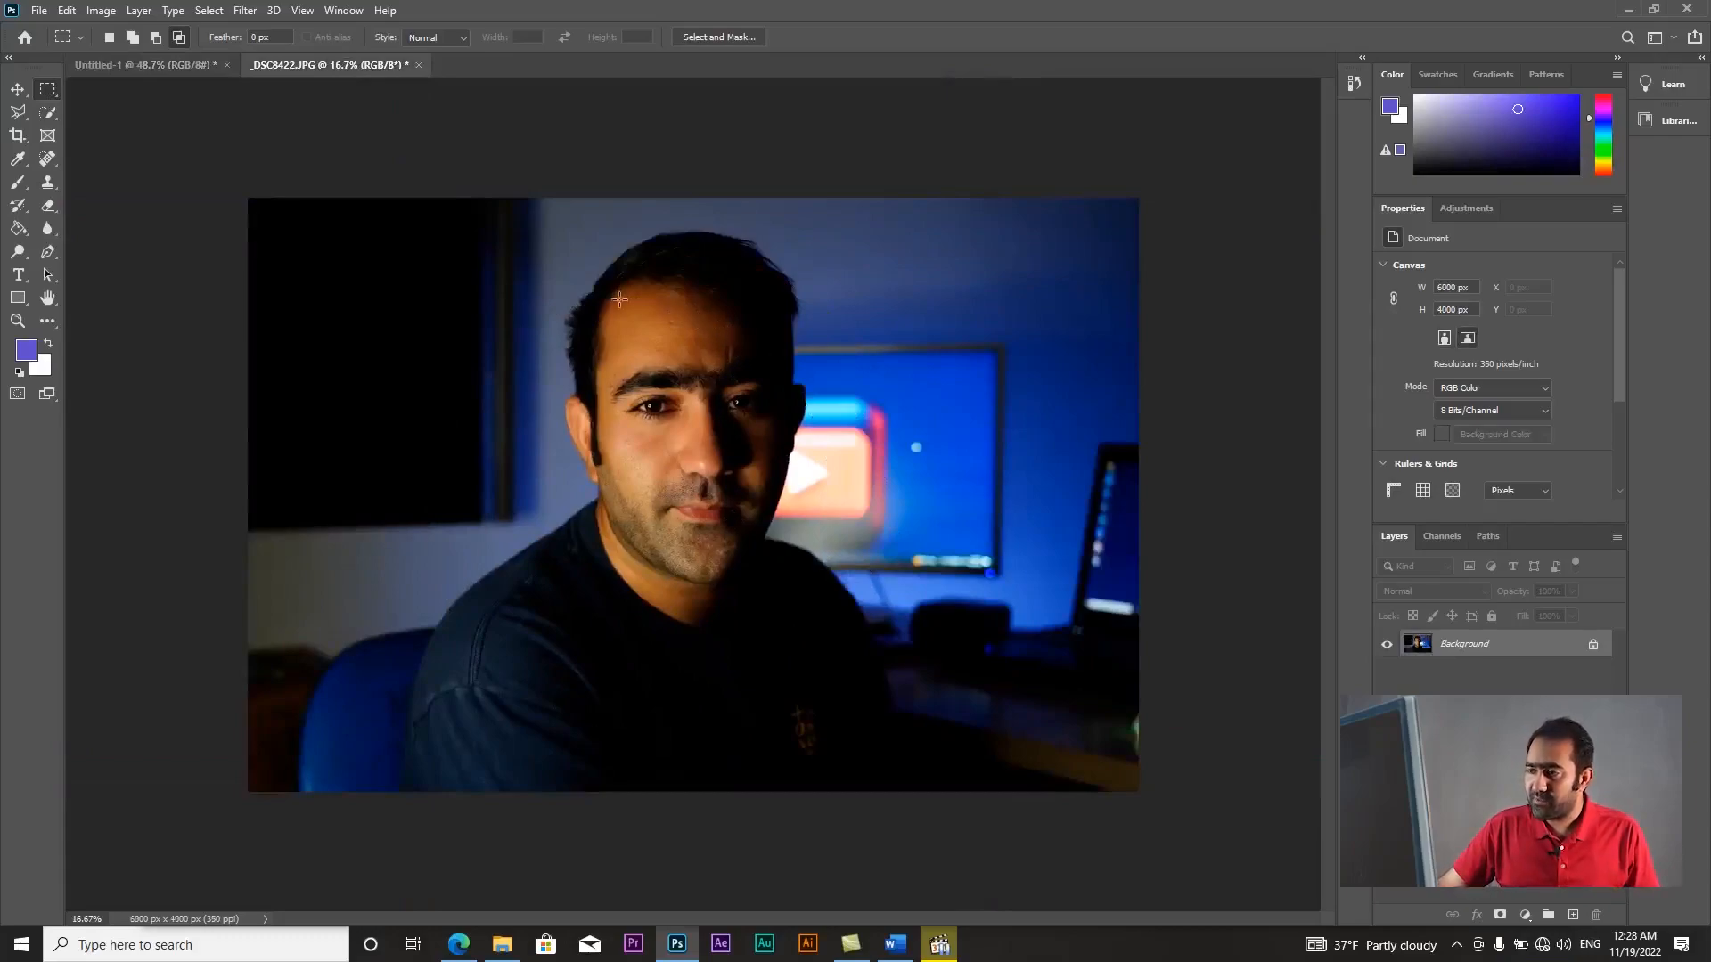
- Select a rectangle of about 2316 × 3216 px around the man's face and chest and place a copy of it in Untitled-1
left_click_drag(531, 270, 874, 747)
key("v")
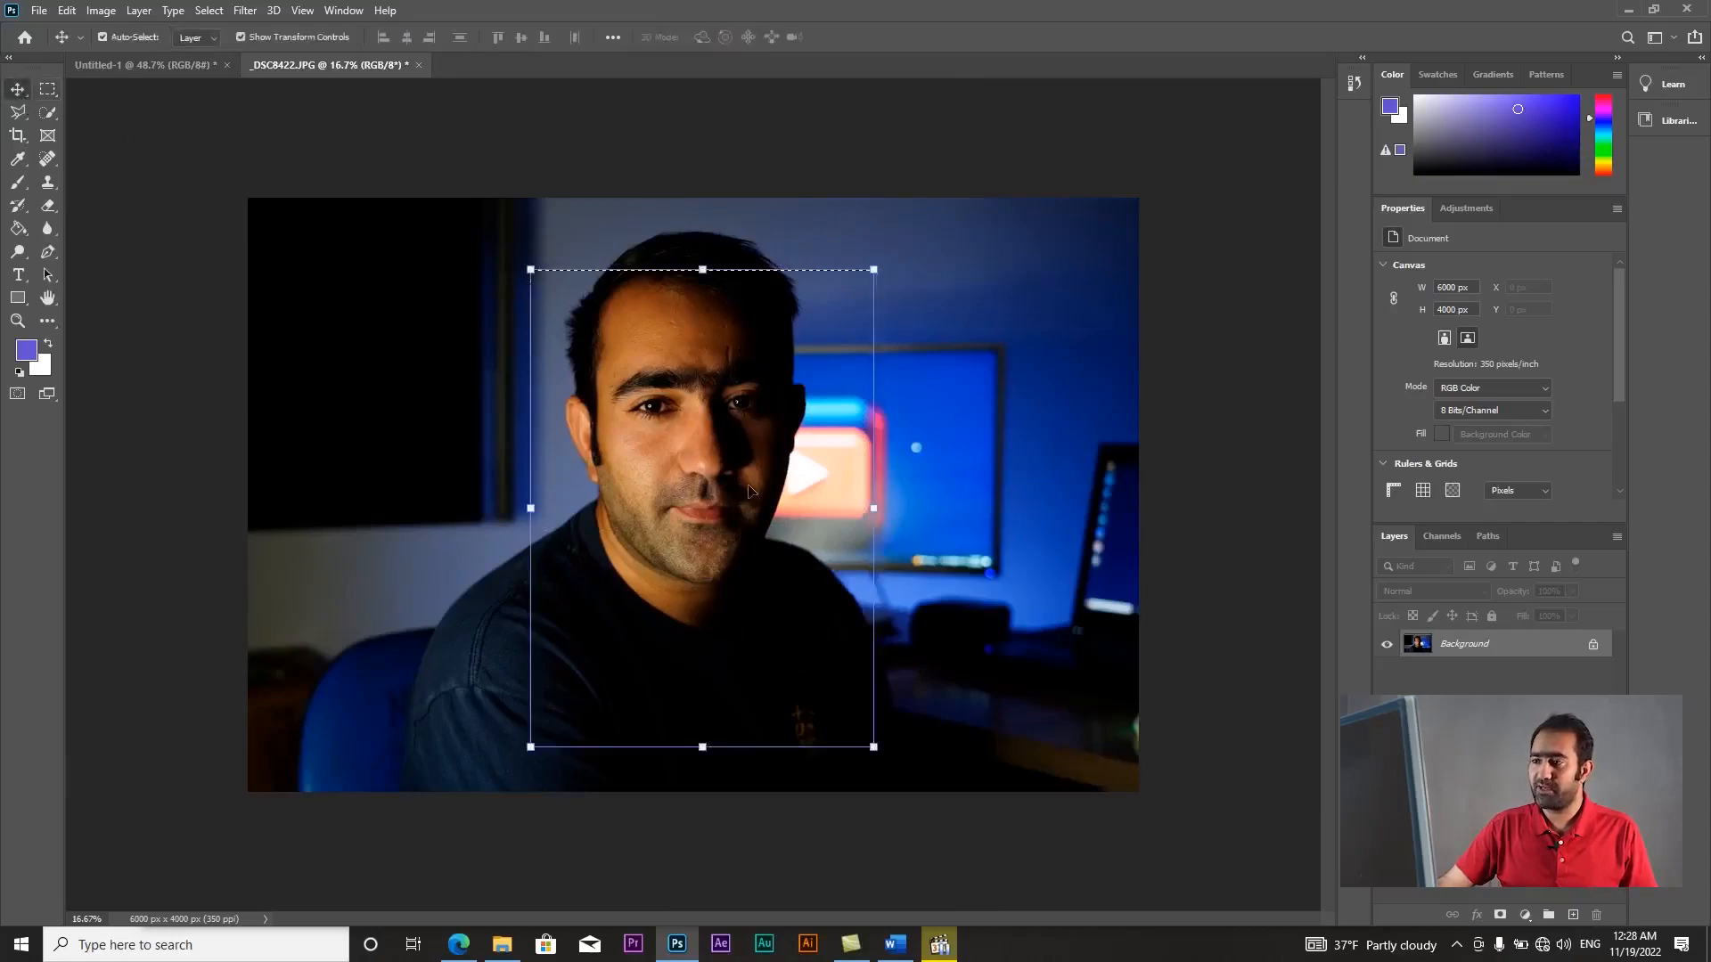
left_click_drag(721, 465, 880, 547)
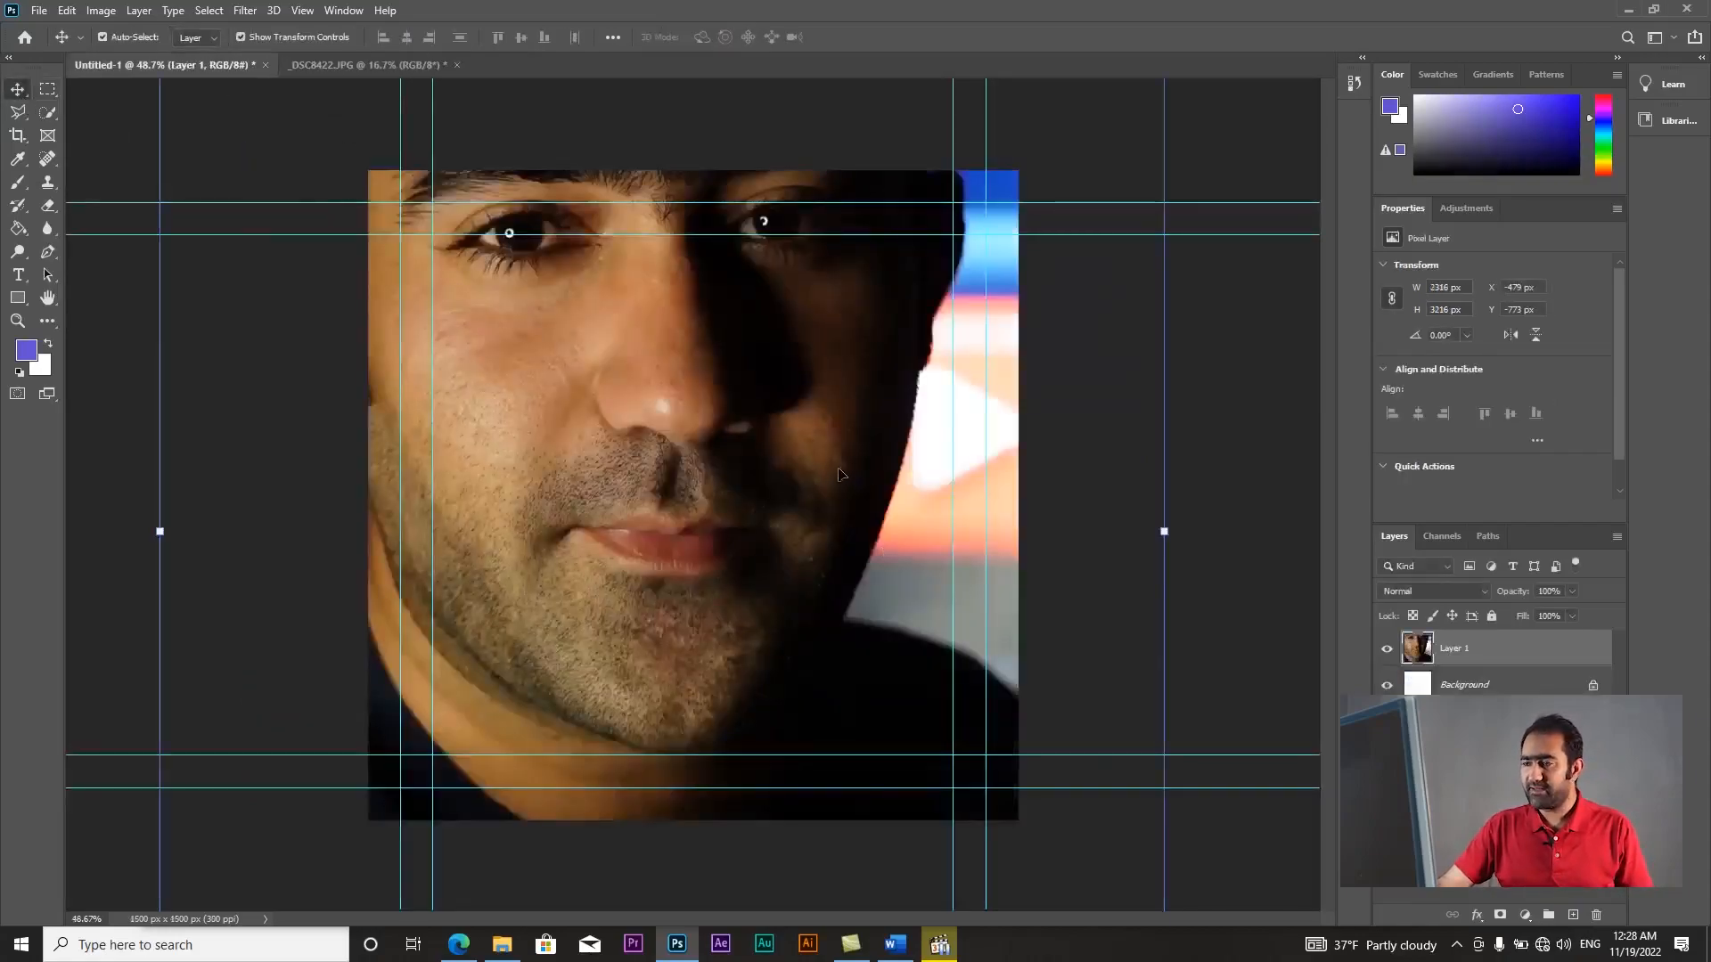
- Undo the placement of the rectangular cutout in Untitled-1 and clear the rectangular selection on the _DSC8422.JPG photo
key("ctrl+z")
left_click(365, 64)
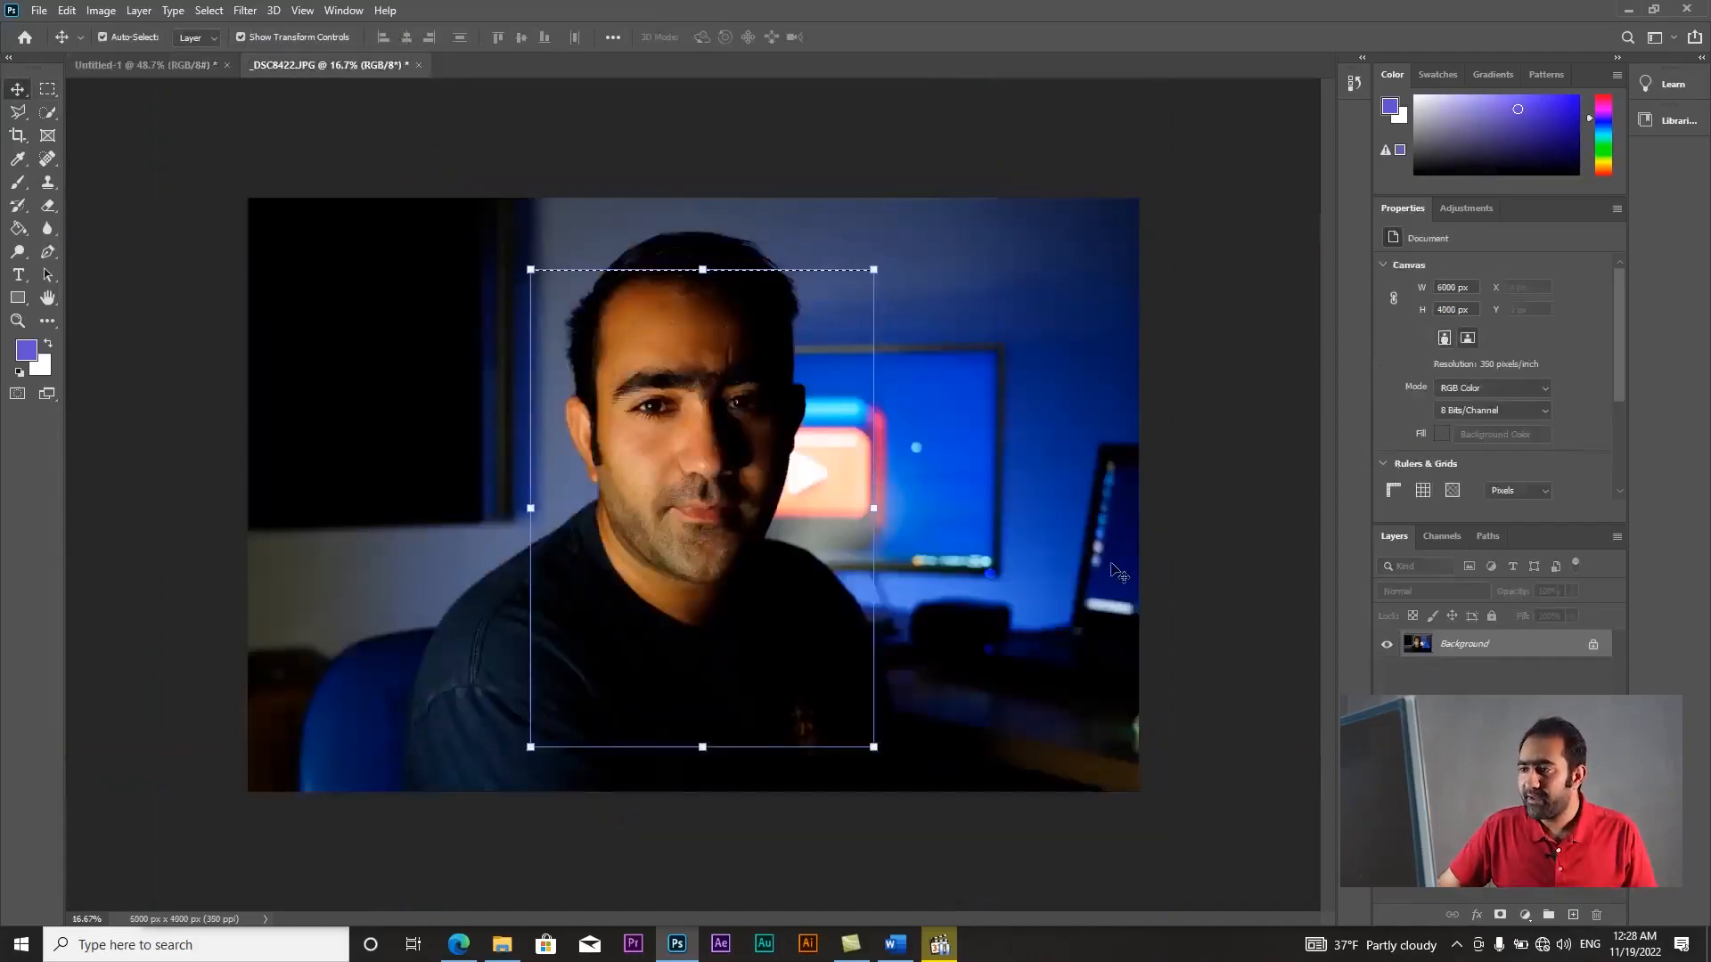
key("ctrl+d")
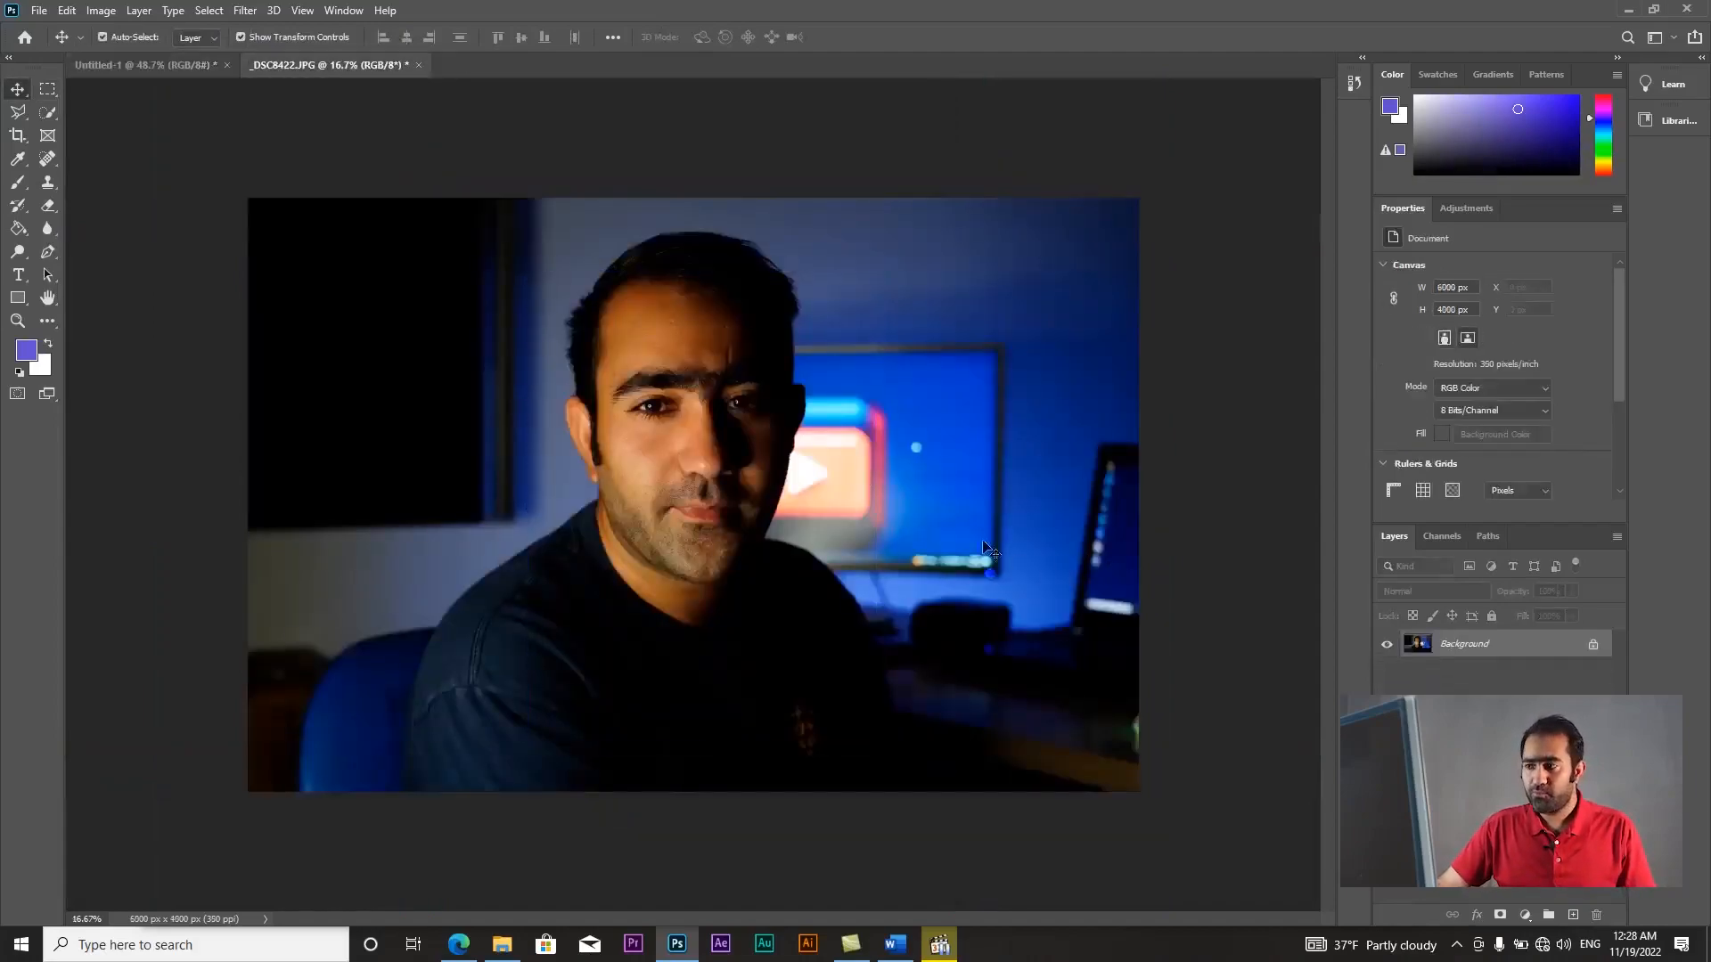
- Try elliptical selections around the man's head and shoulders with the Elliptical Marquee tool, clearing each one
left_click(48, 89)
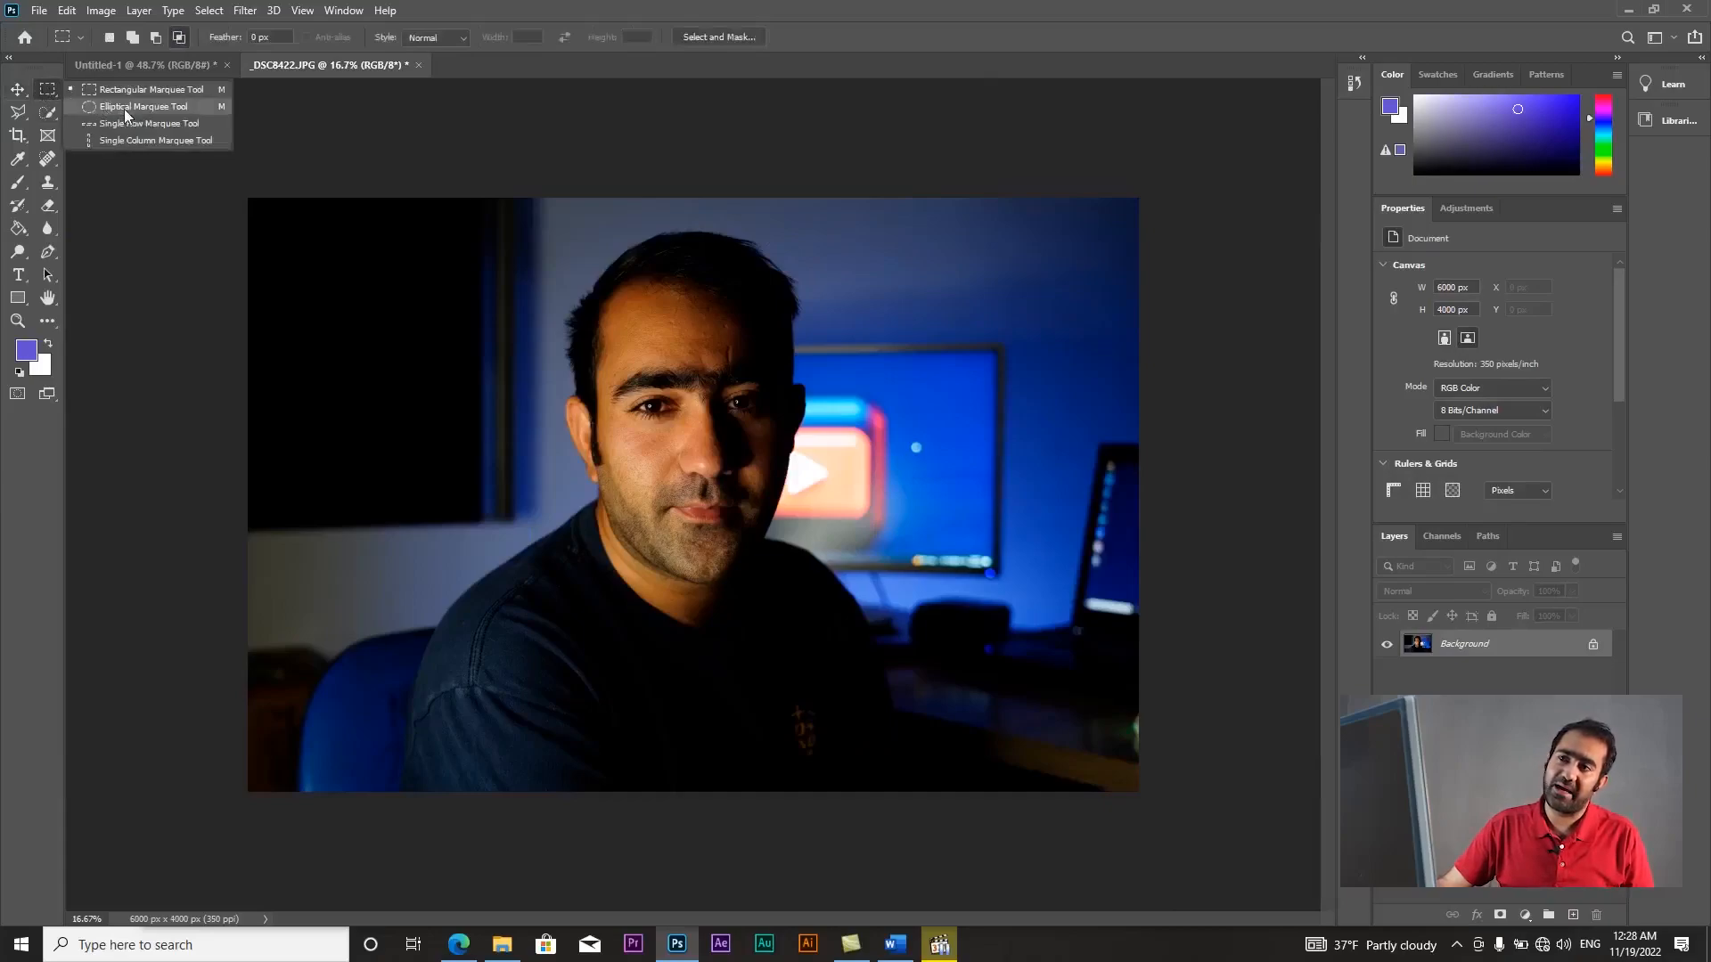
left_click(125, 107)
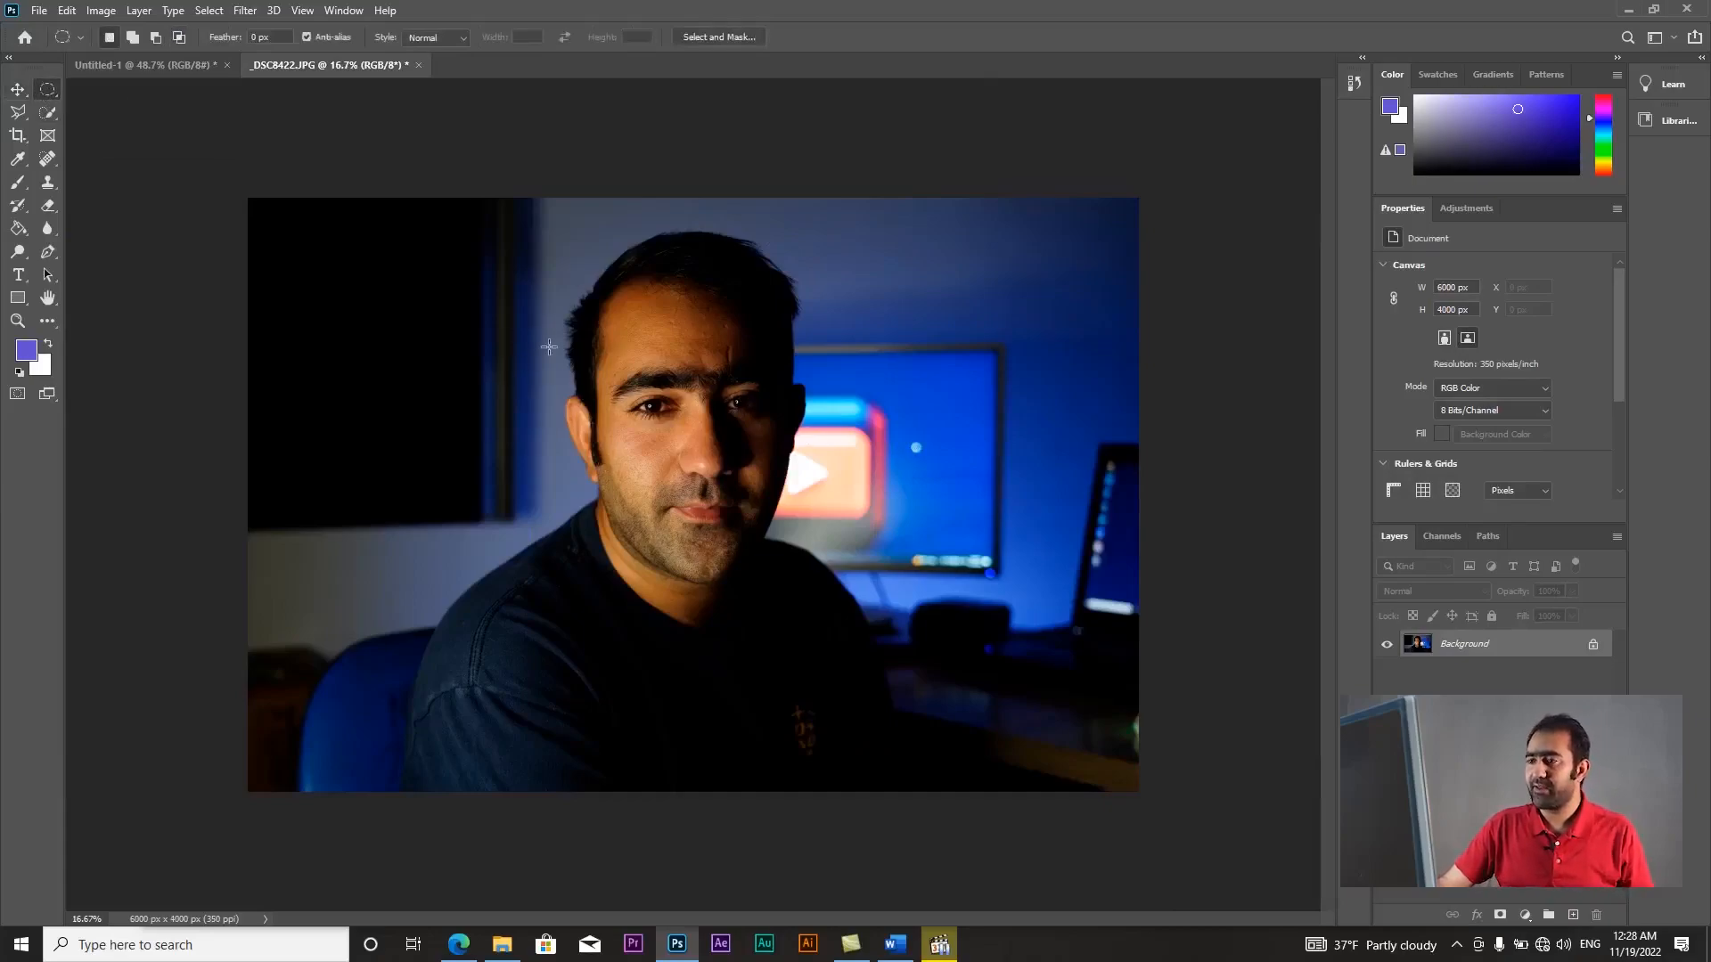
left_click_drag(544, 302, 950, 737)
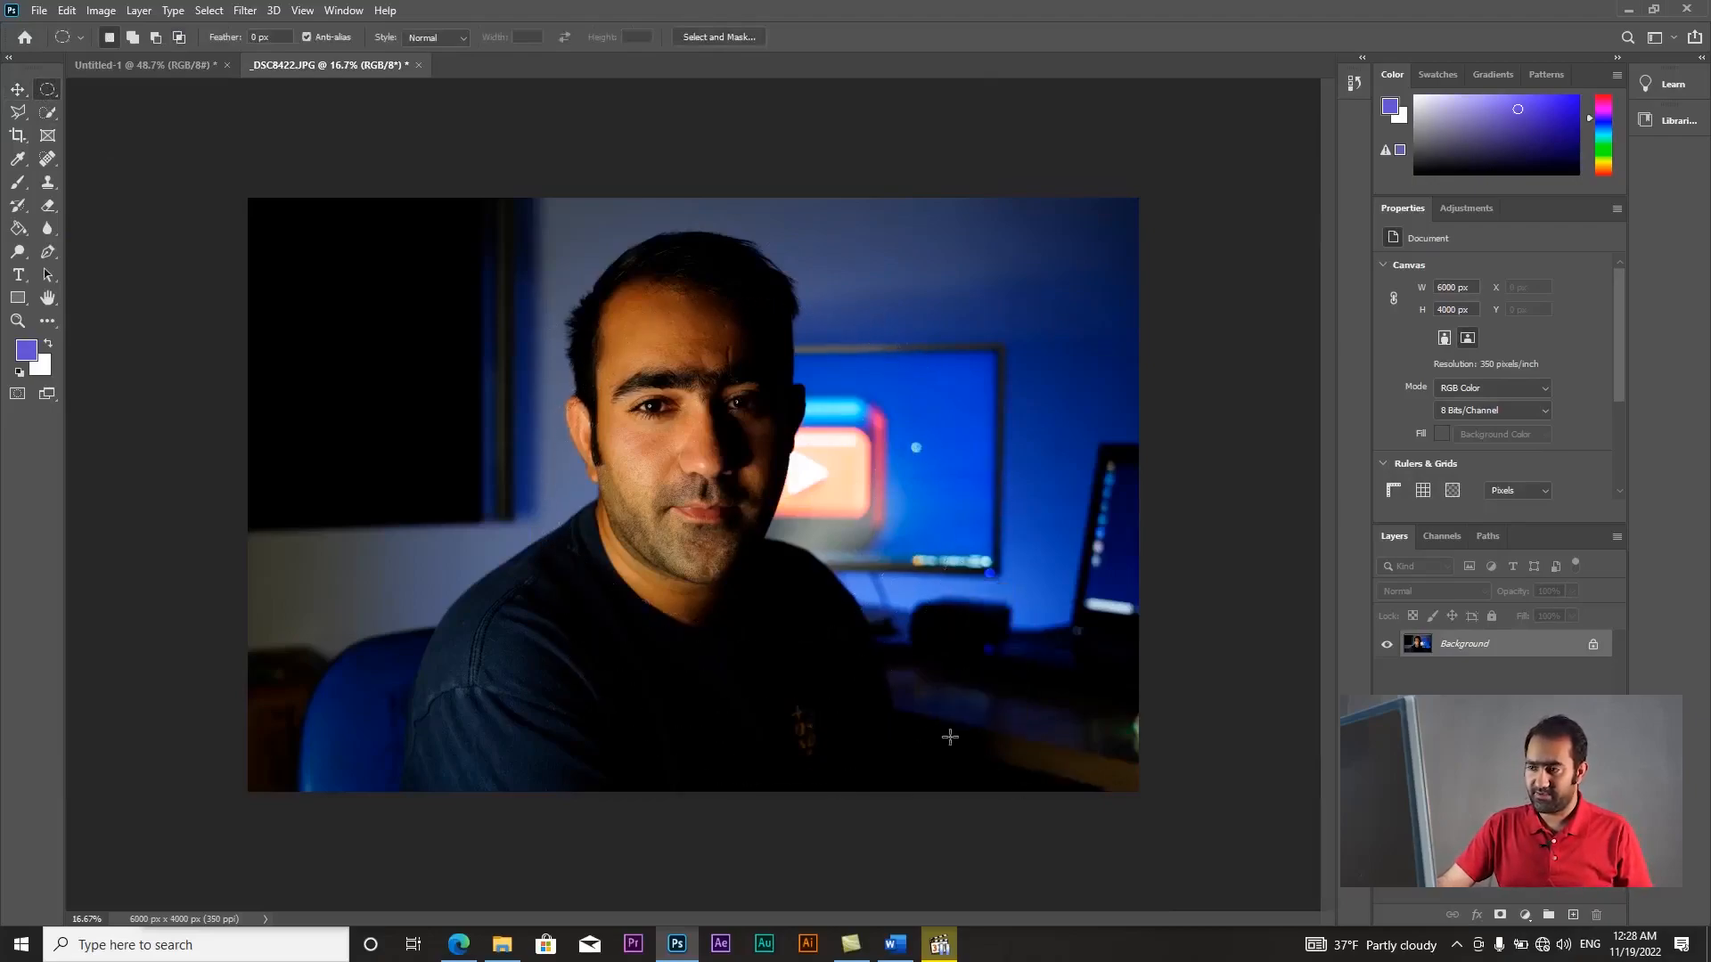
left_click(834, 469)
left_click_drag(408, 280, 939, 733)
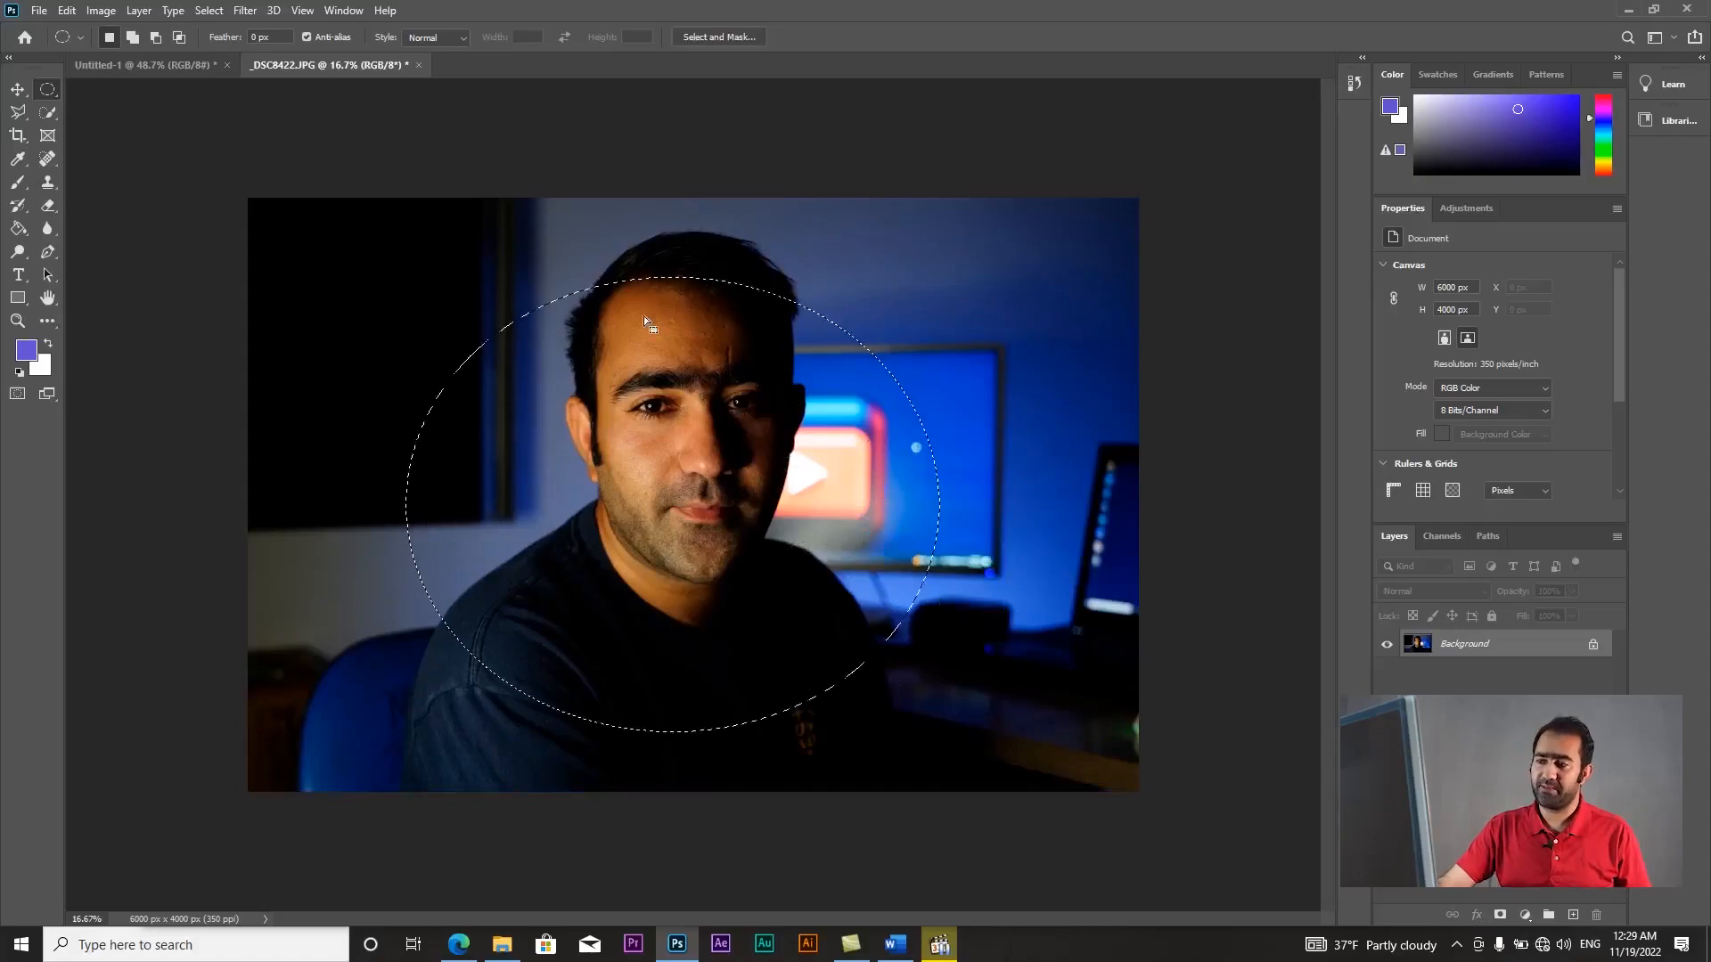
left_click(904, 284)
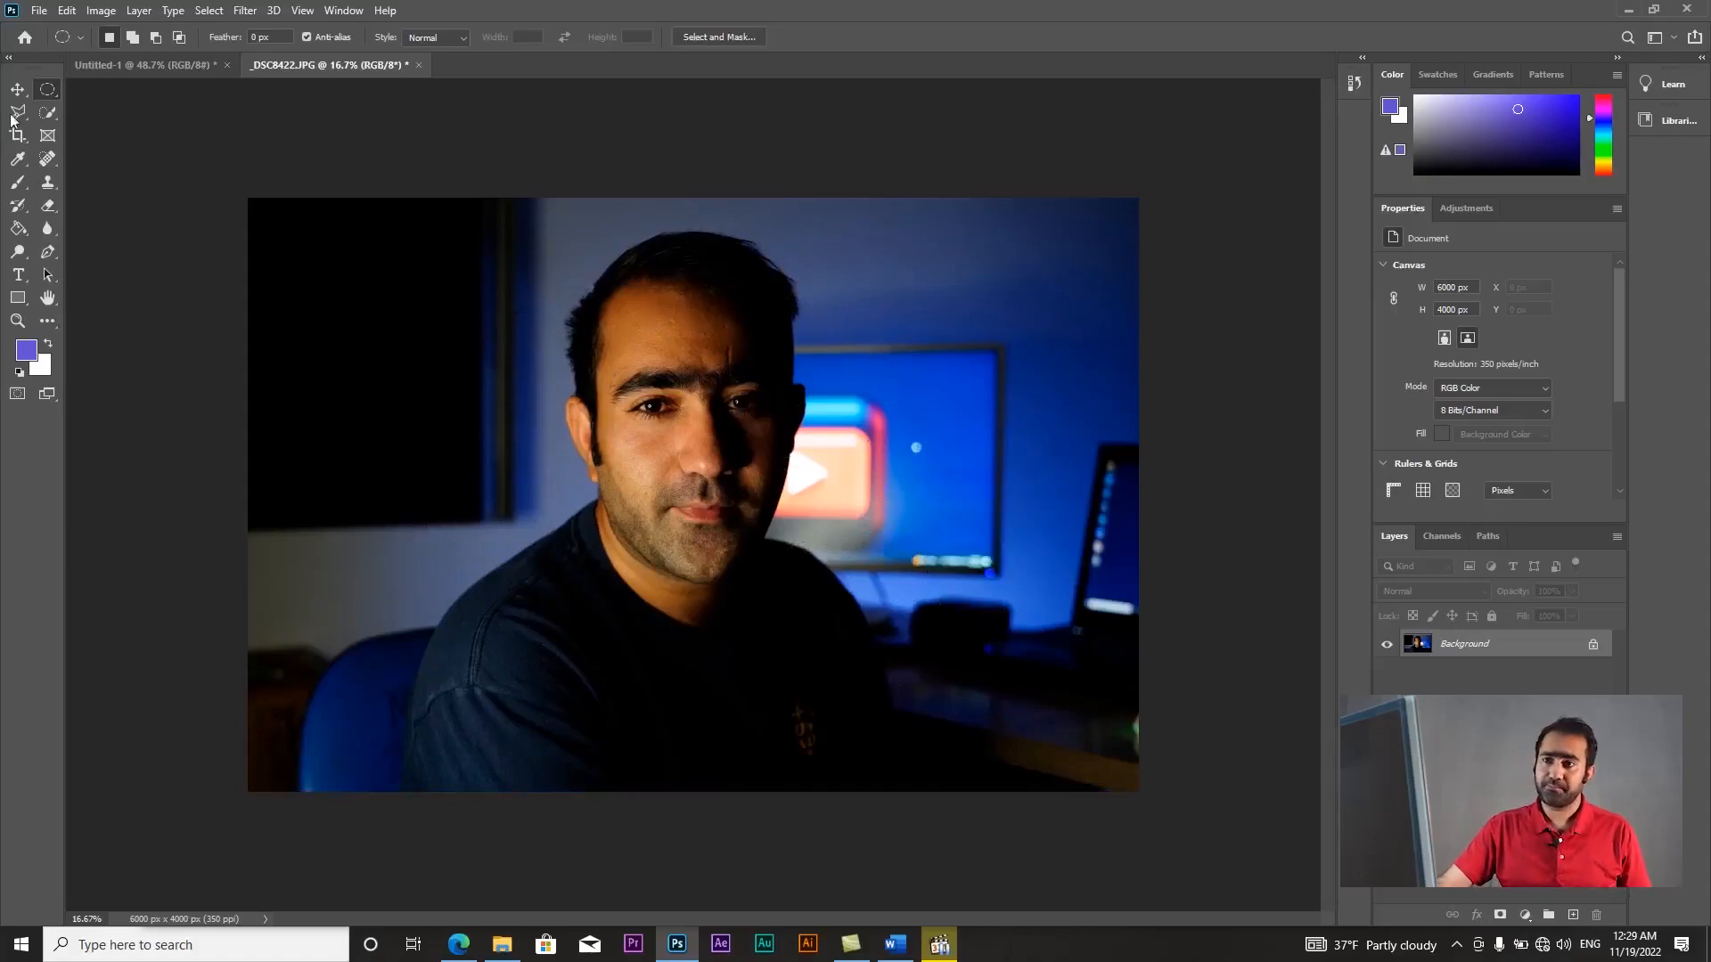
- Switch from the Elliptical Marquee back to the Rectangular Marquee tool
right_click(52, 93)
left_click(746, 479)
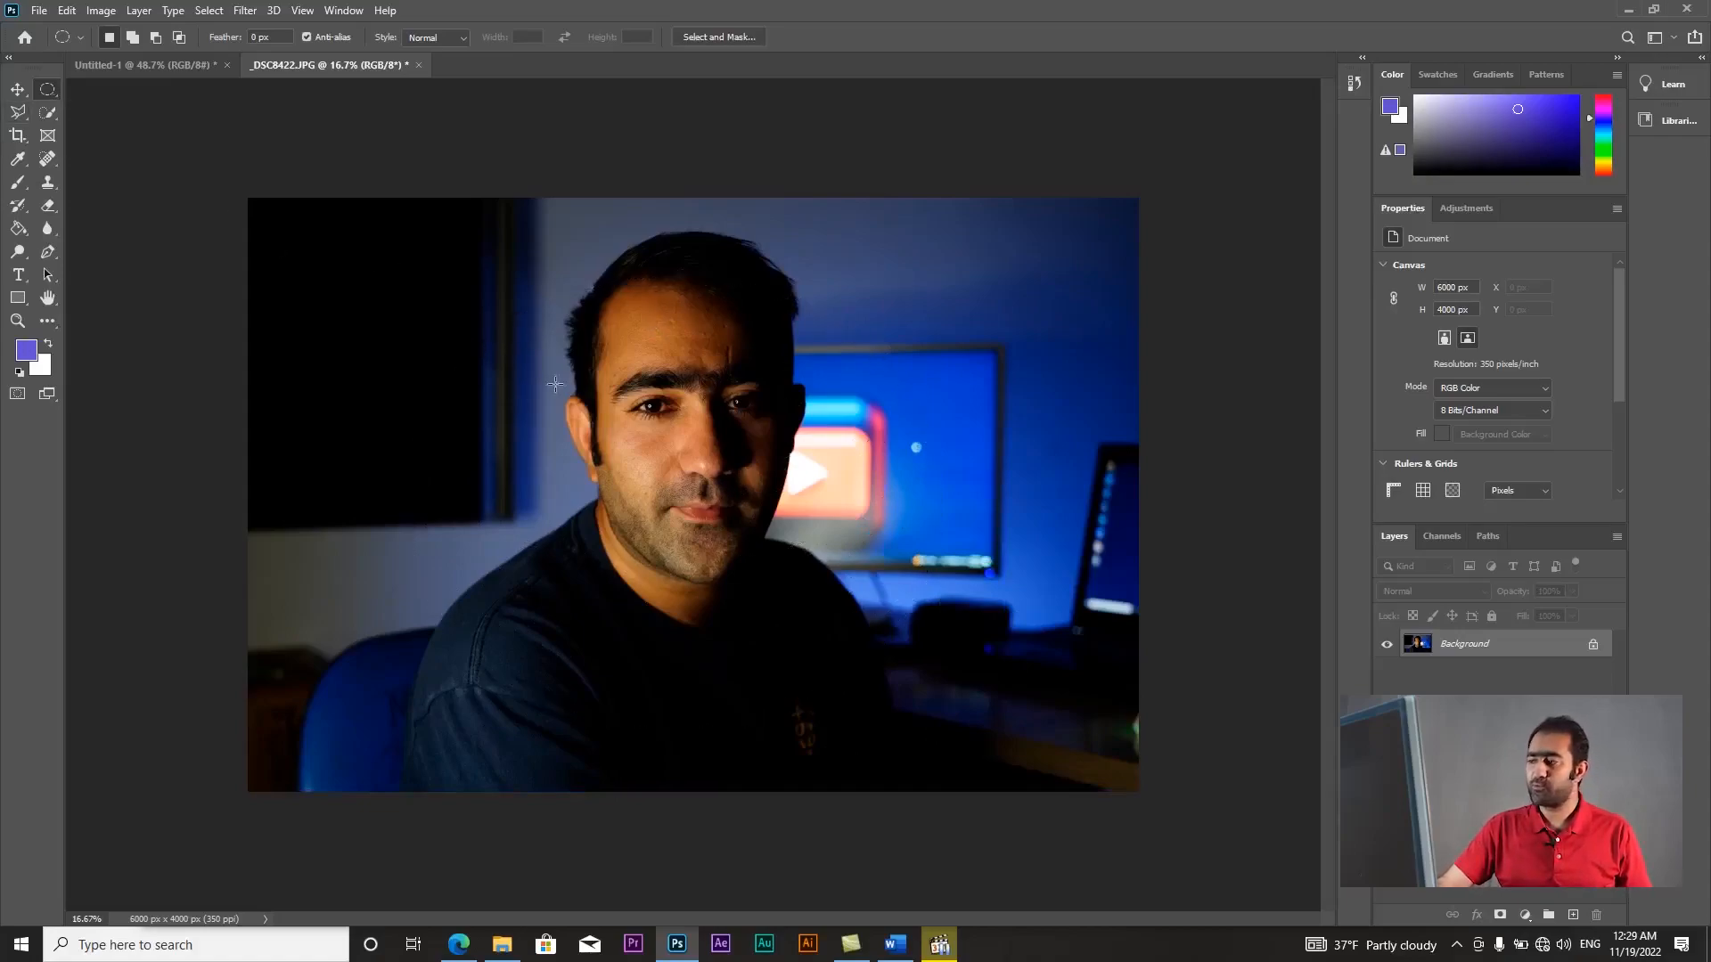
right_click(48, 95)
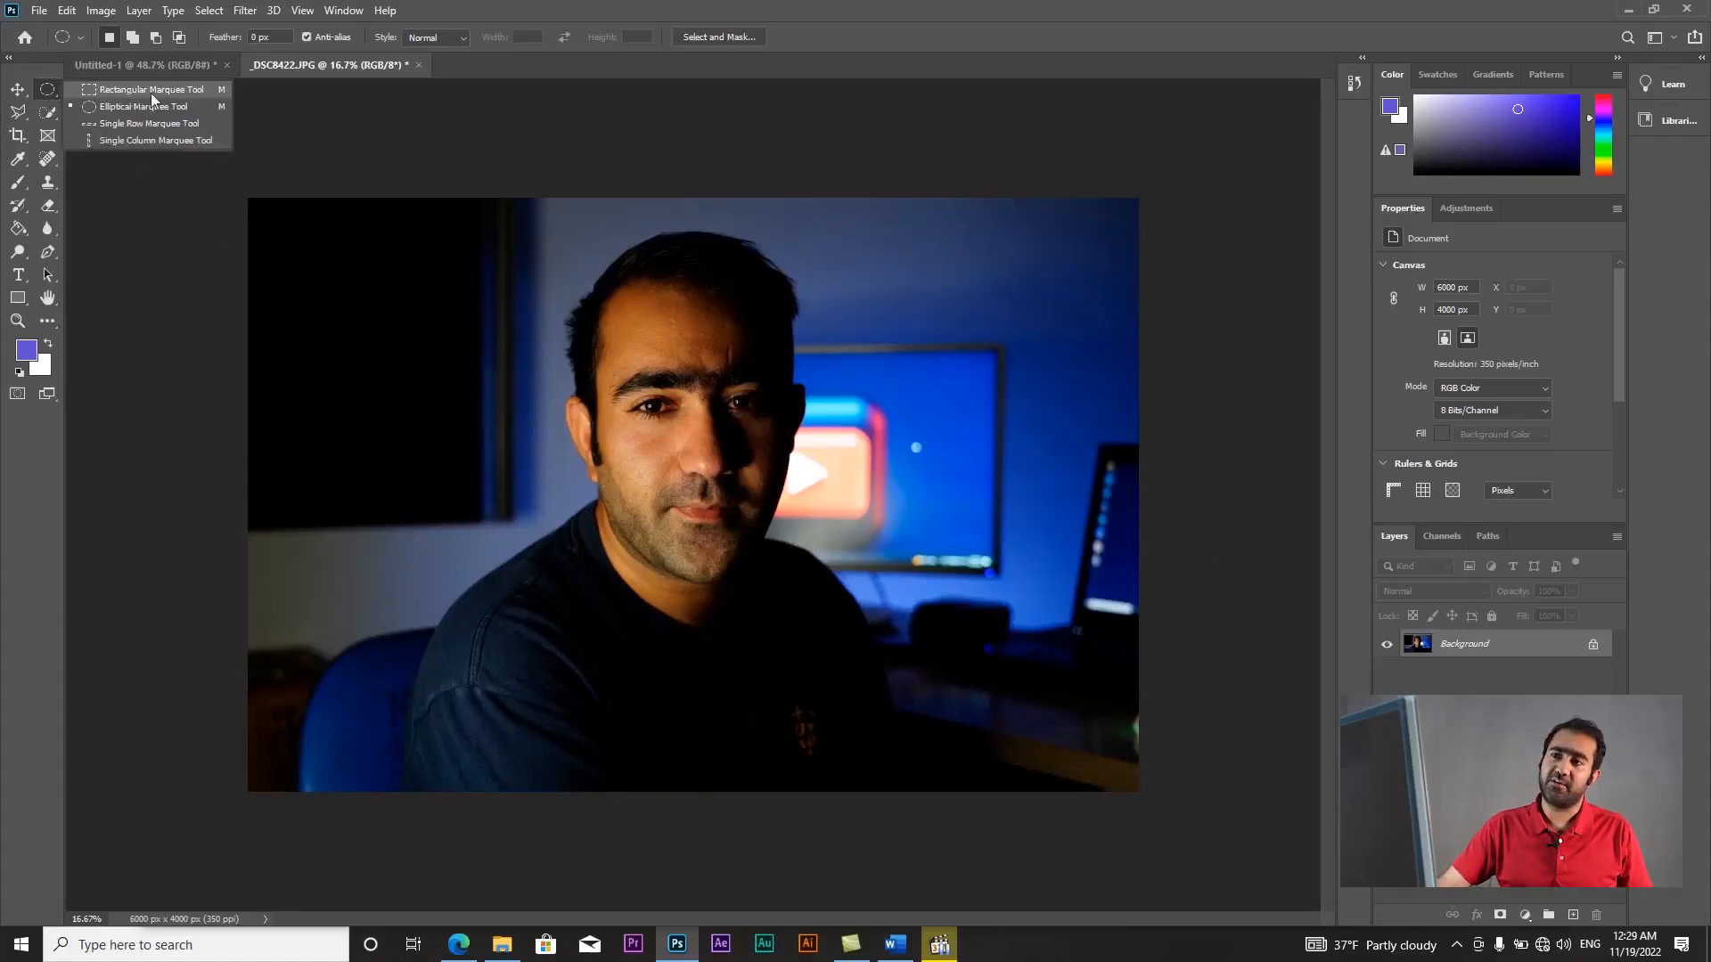
left_click(151, 92)
right_click(54, 92)
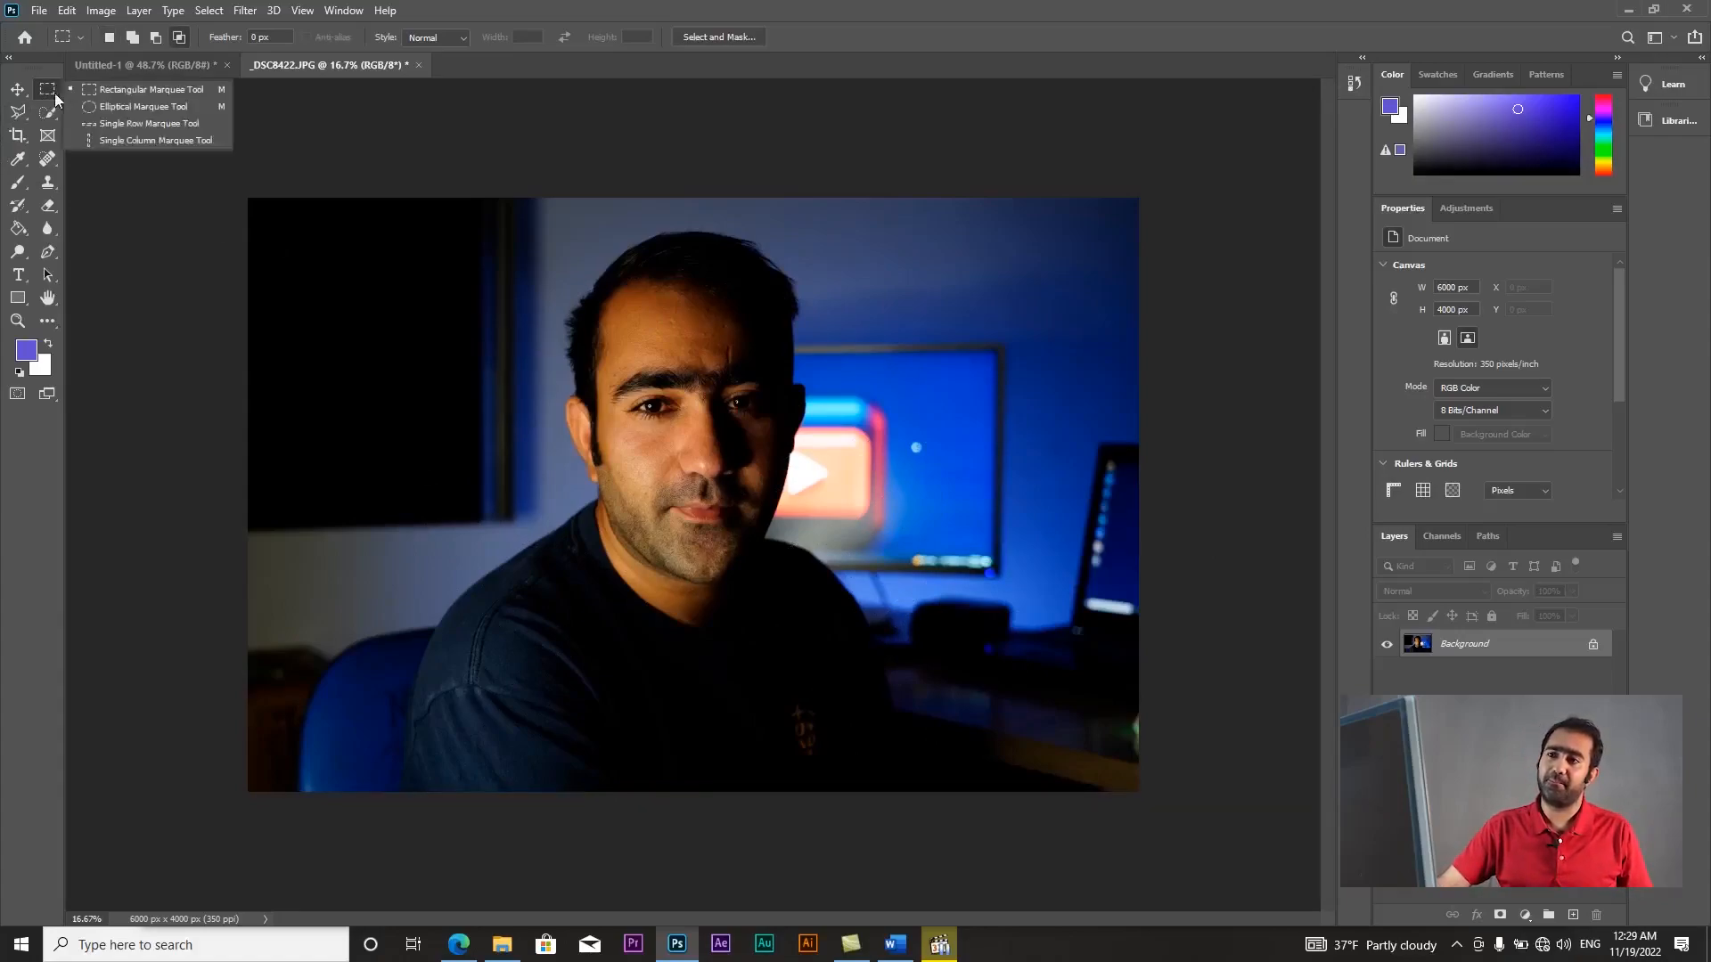
- Select a rectangle over the man's face with the Rectangular Marquee tool and add two overlapping rectangles stepping down toward the desk
left_click(143, 90)
left_click_drag(512, 302, 736, 622)
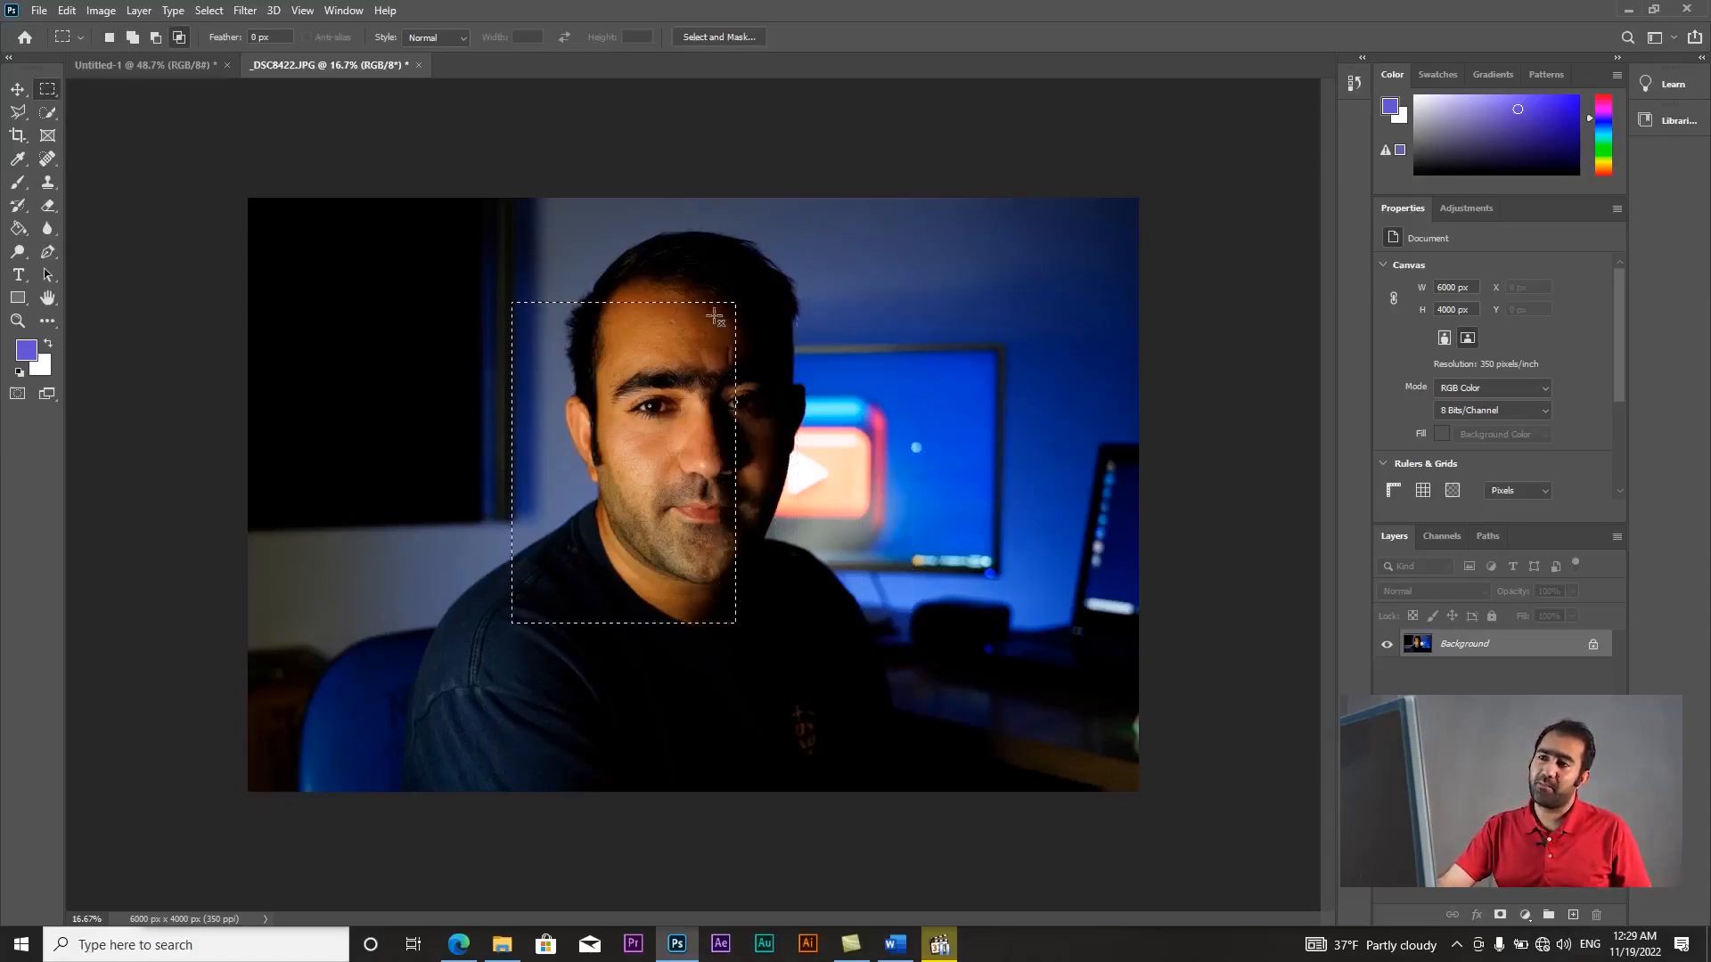
left_click(132, 37)
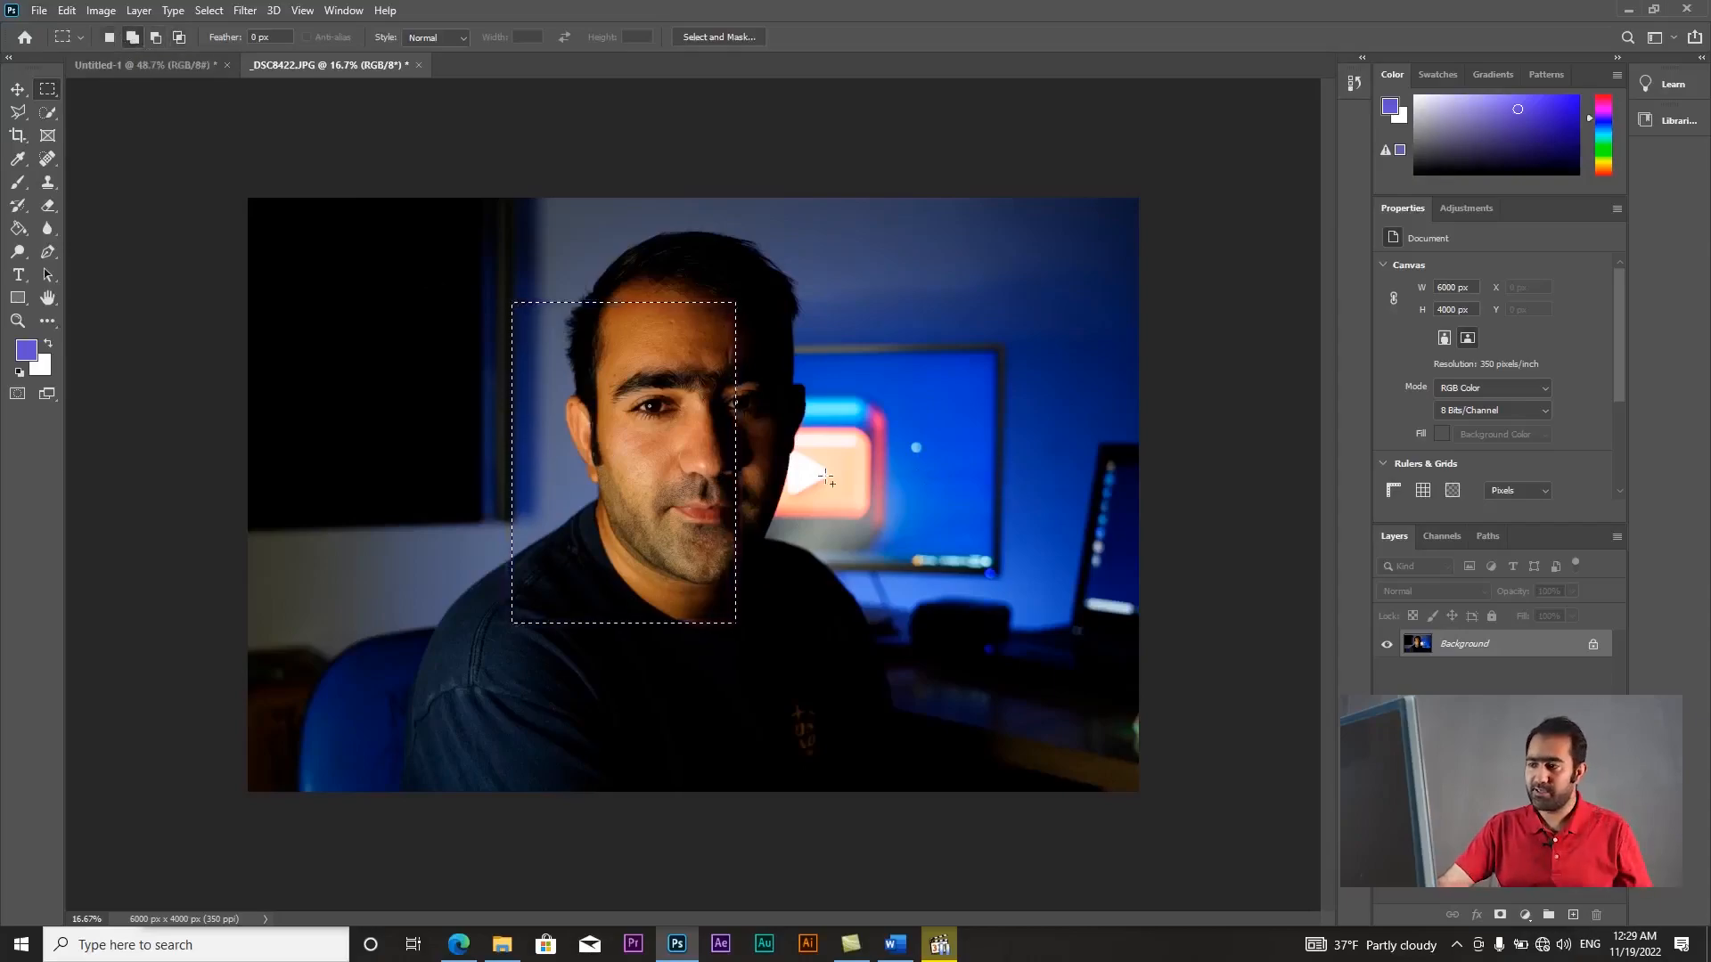
left_click_drag(686, 446, 866, 690)
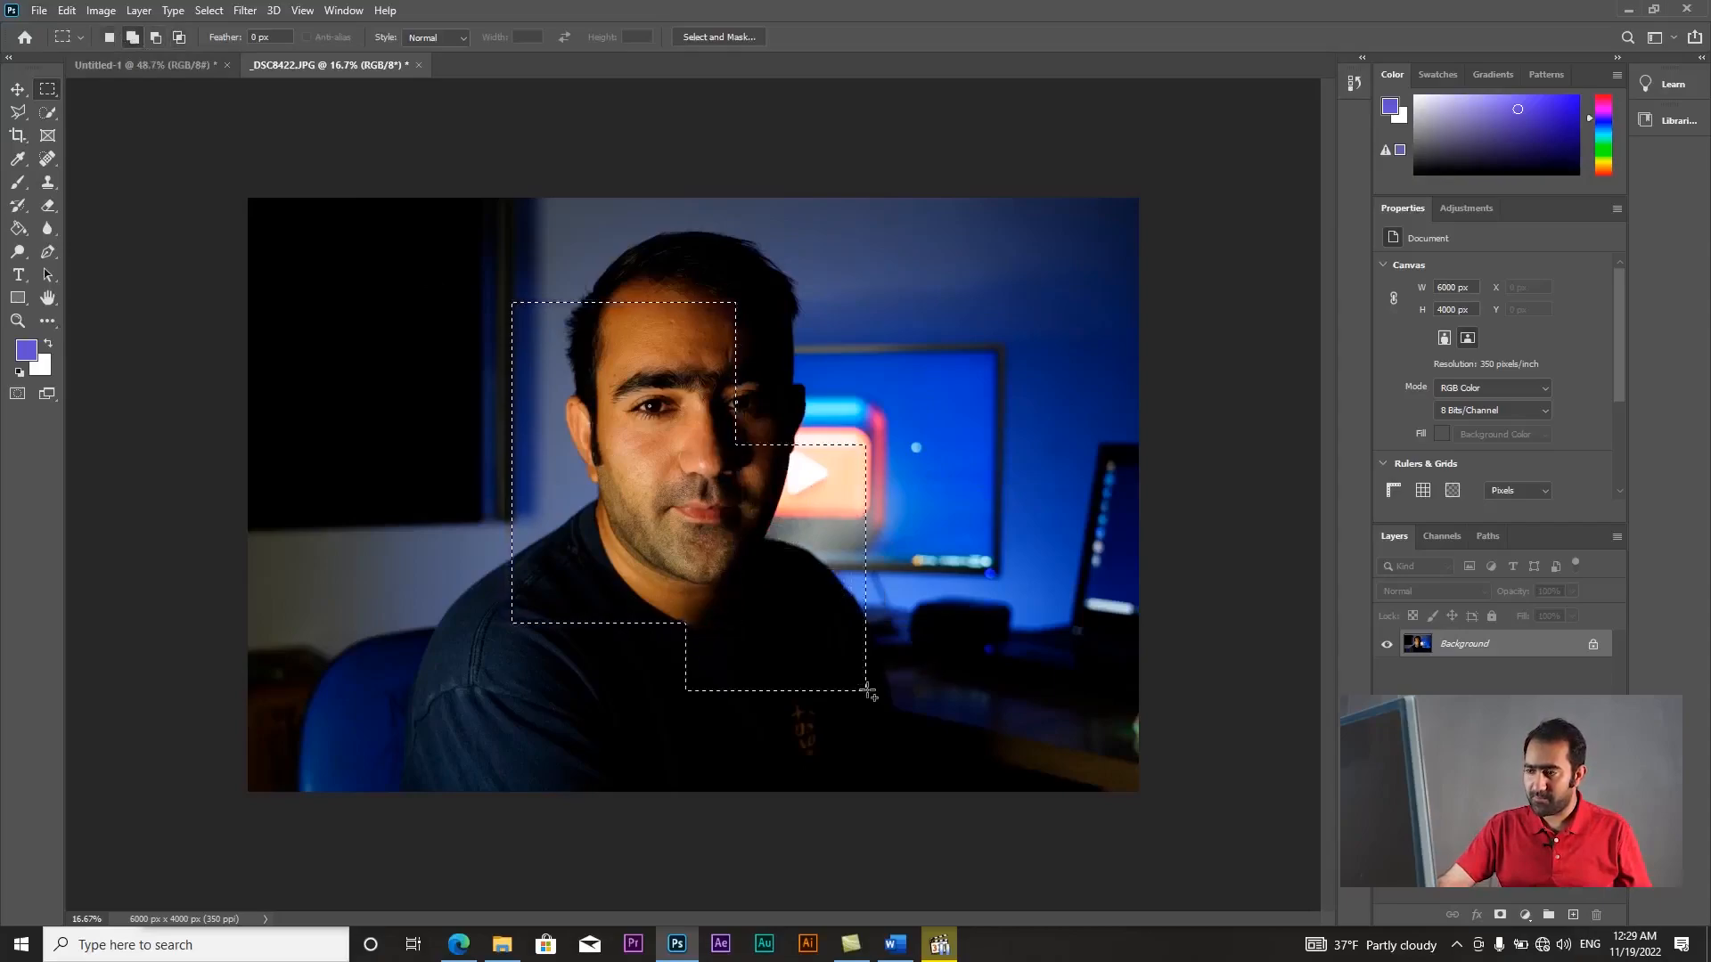
left_click_drag(831, 566, 967, 766)
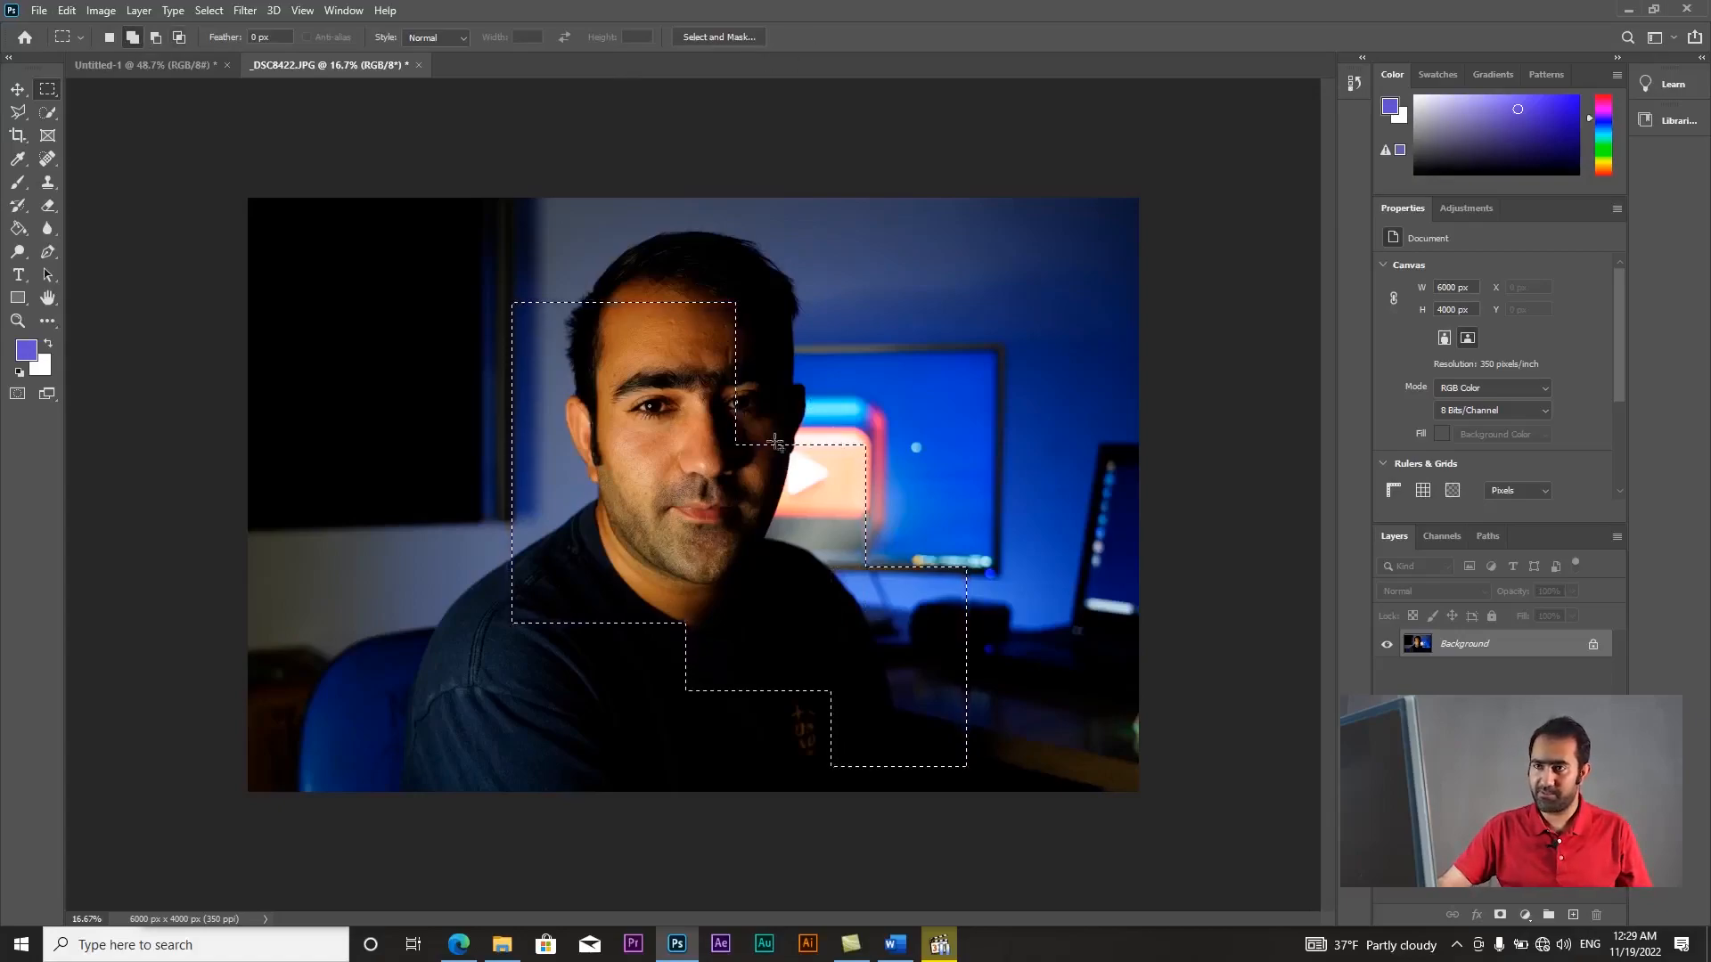
- Subtract successive rectangles from the combined selection until the whole selection is removed
left_click(153, 36)
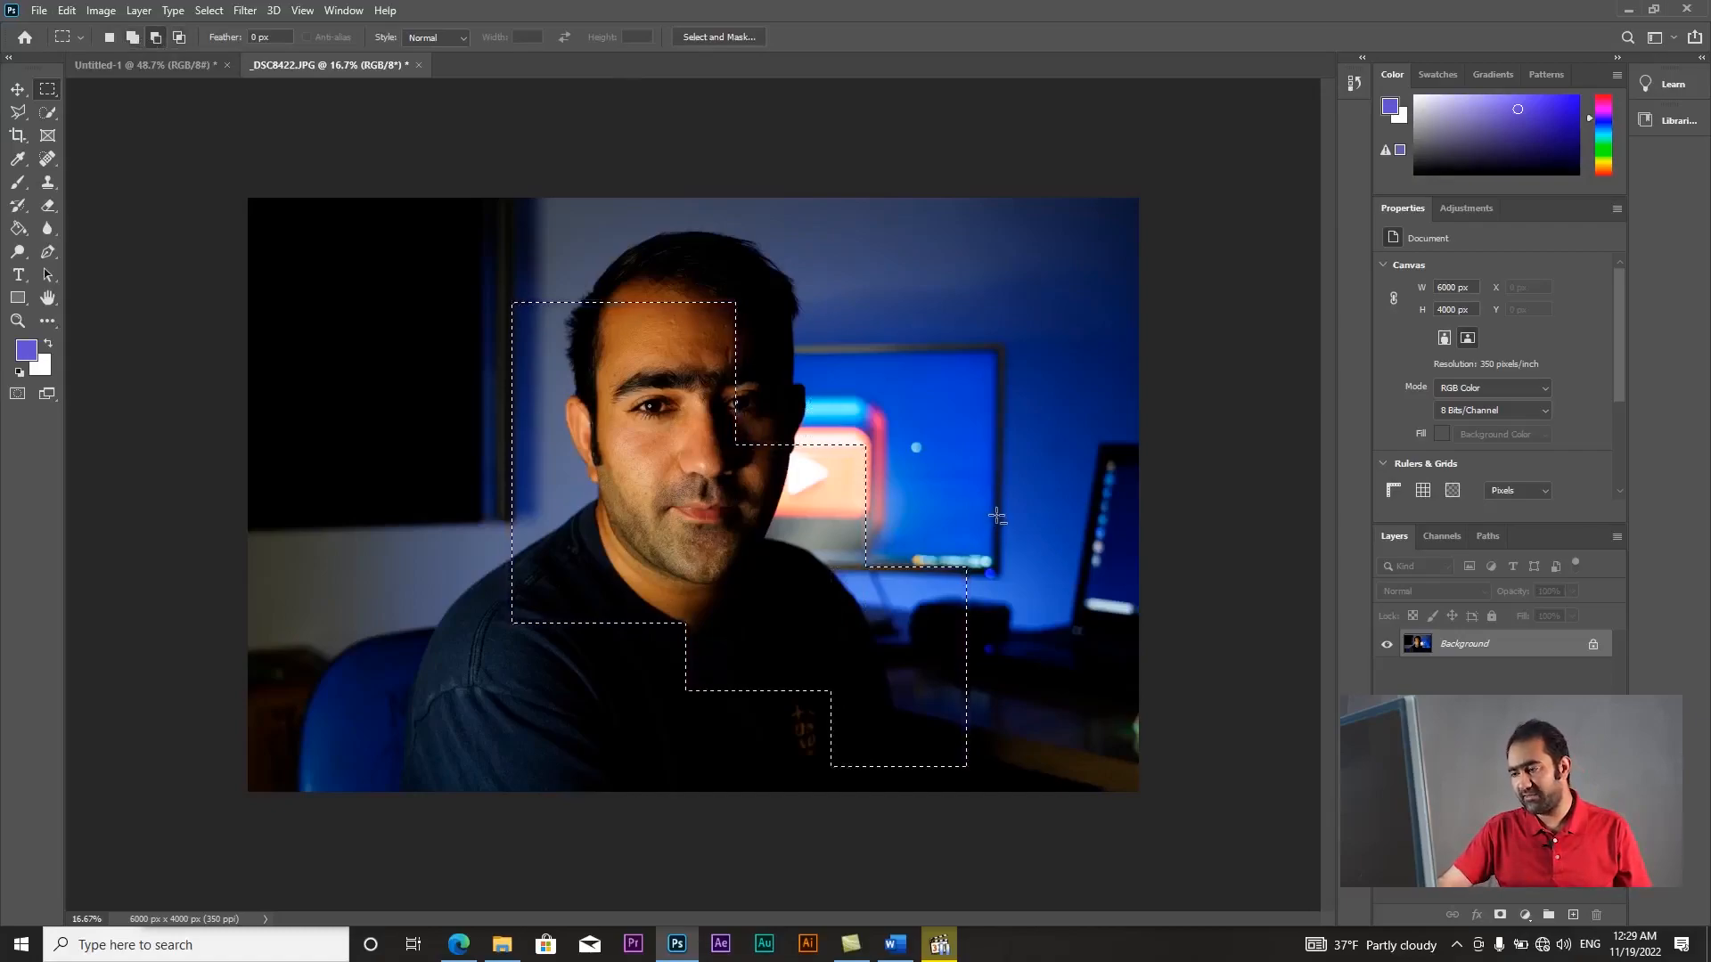
left_click_drag(998, 469, 776, 809)
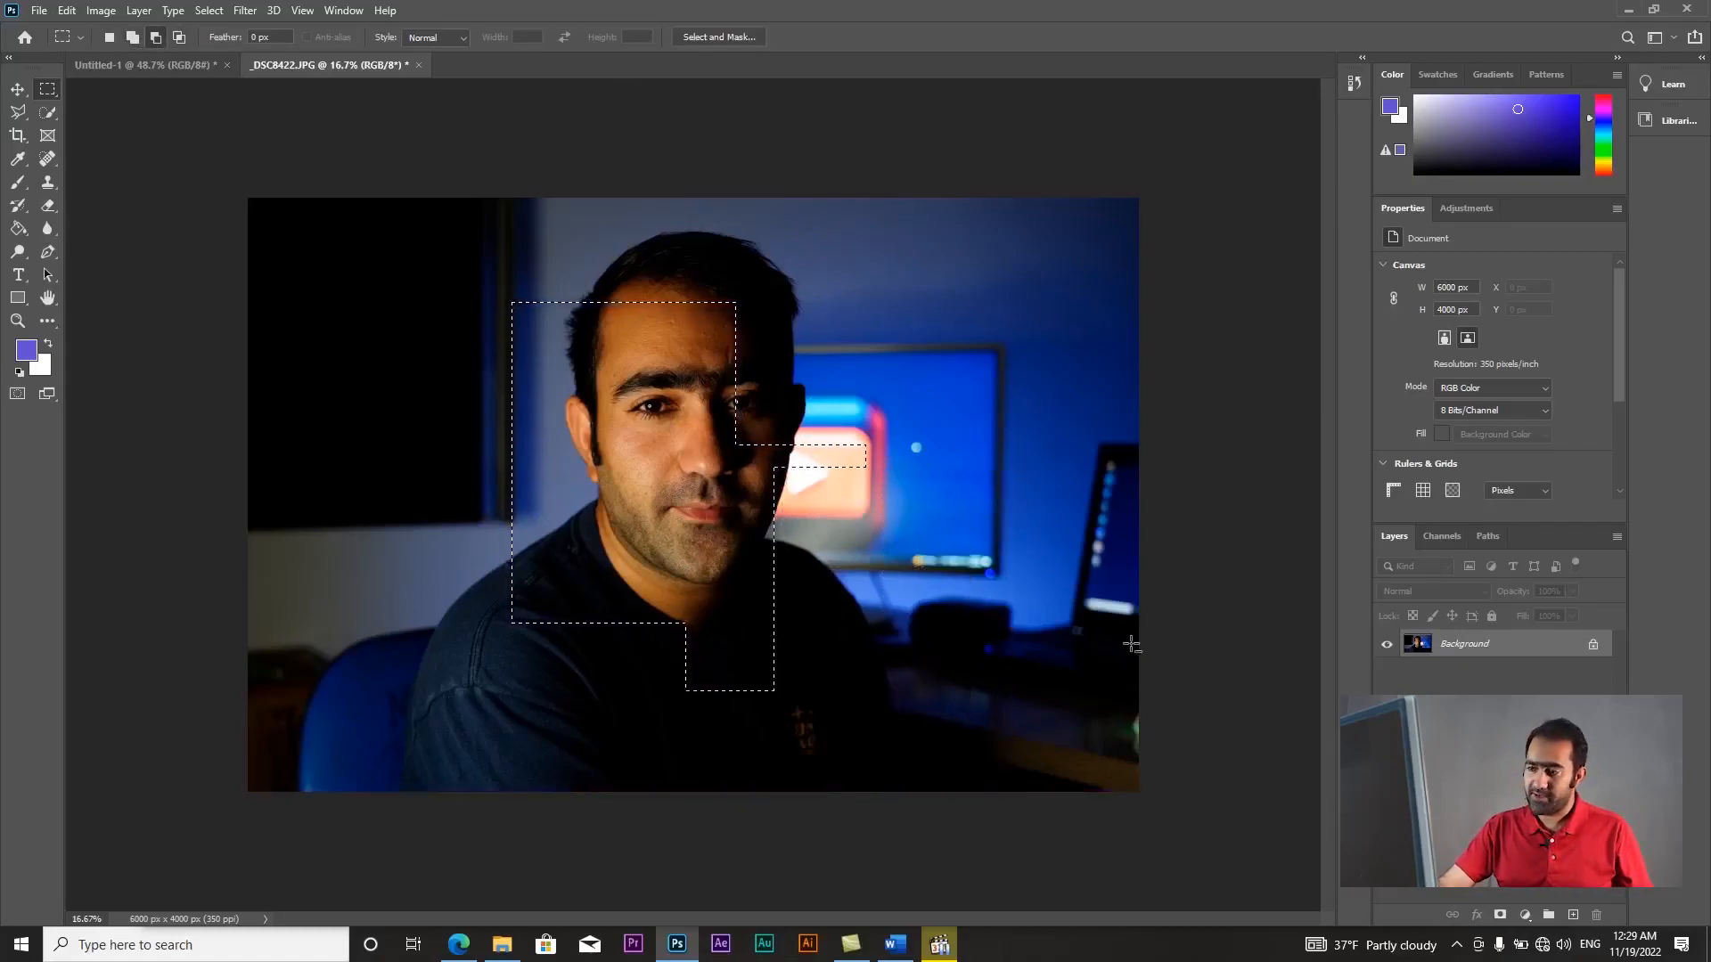
left_click_drag(885, 719, 604, 525)
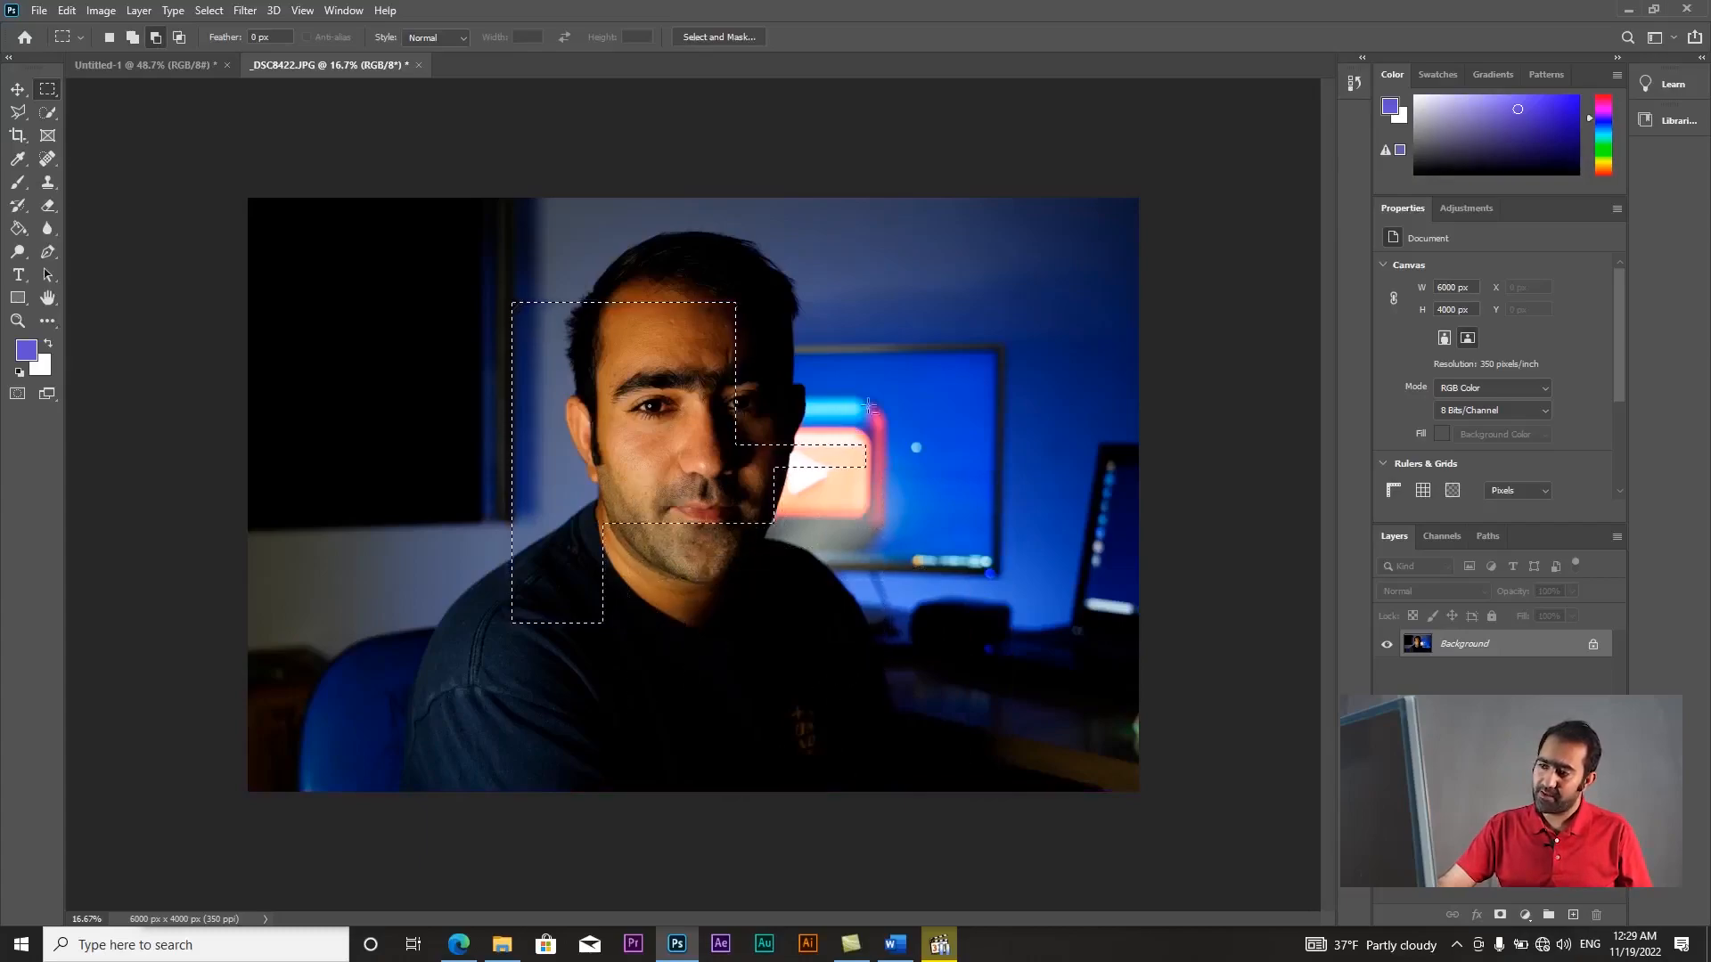
left_click_drag(907, 359, 589, 579)
left_click_drag(744, 200, 604, 478)
left_click_drag(458, 251, 725, 499)
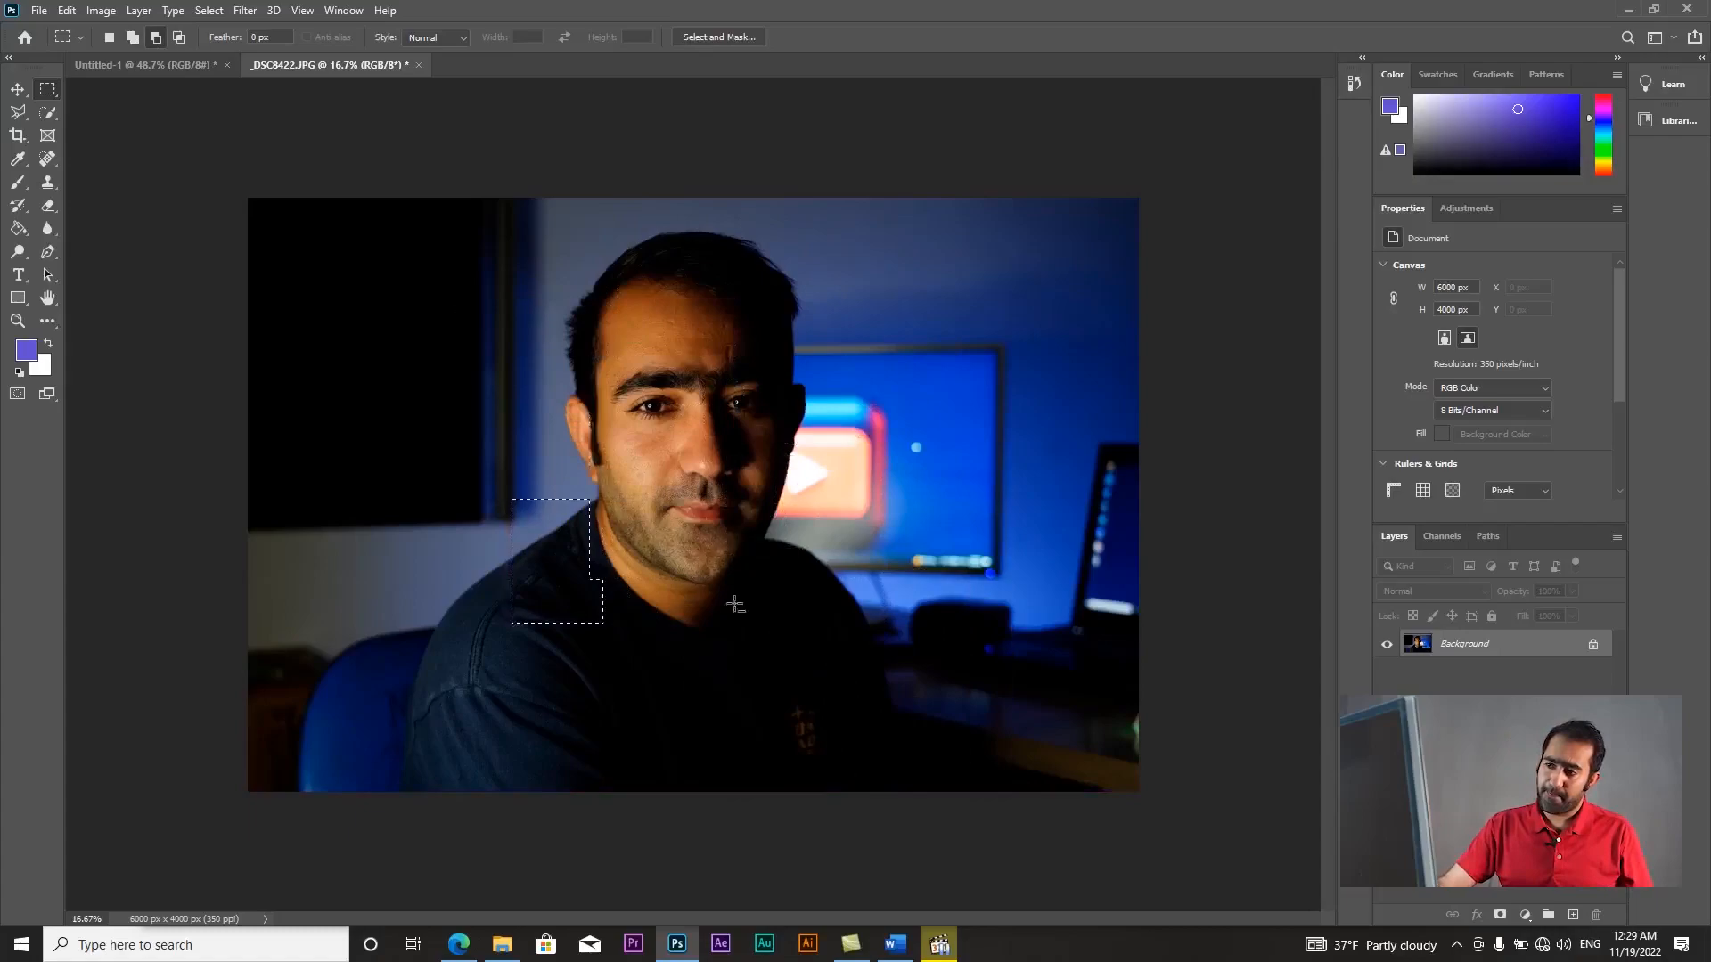
left_click_drag(732, 629, 306, 409)
left_click(831, 354)
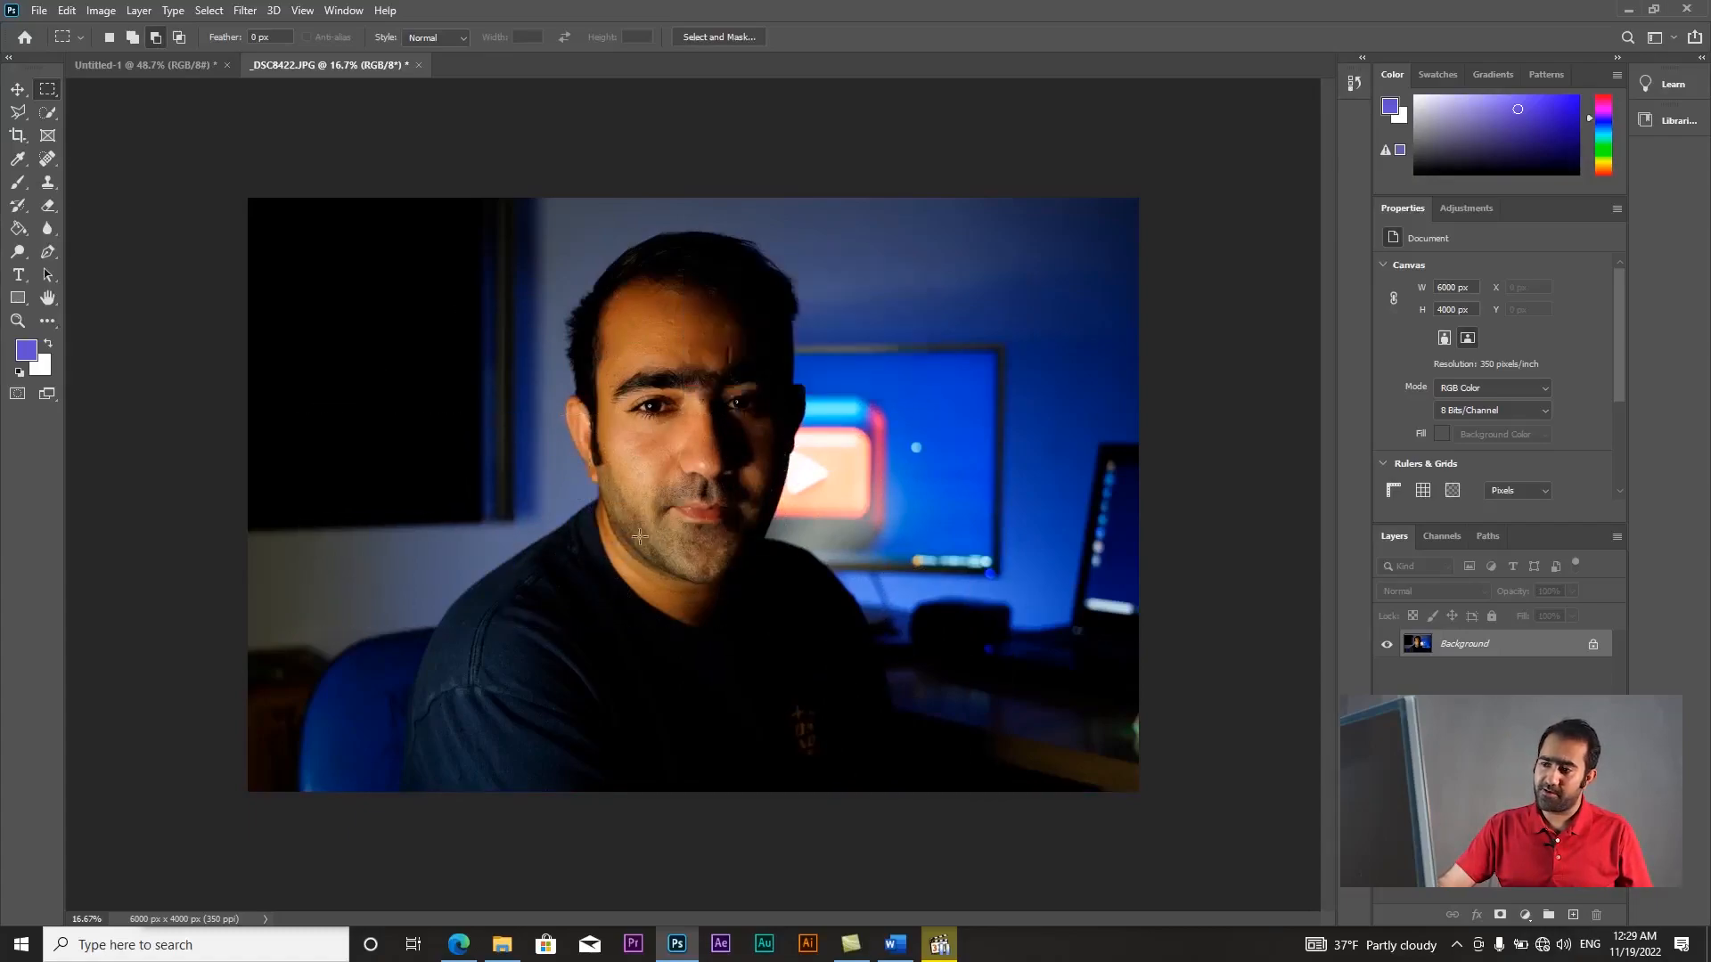
- Draw a fresh rectangular selection over the cheek and shoulder on the photo's left side, replacing a first try
right_click(51, 94)
left_click(118, 88)
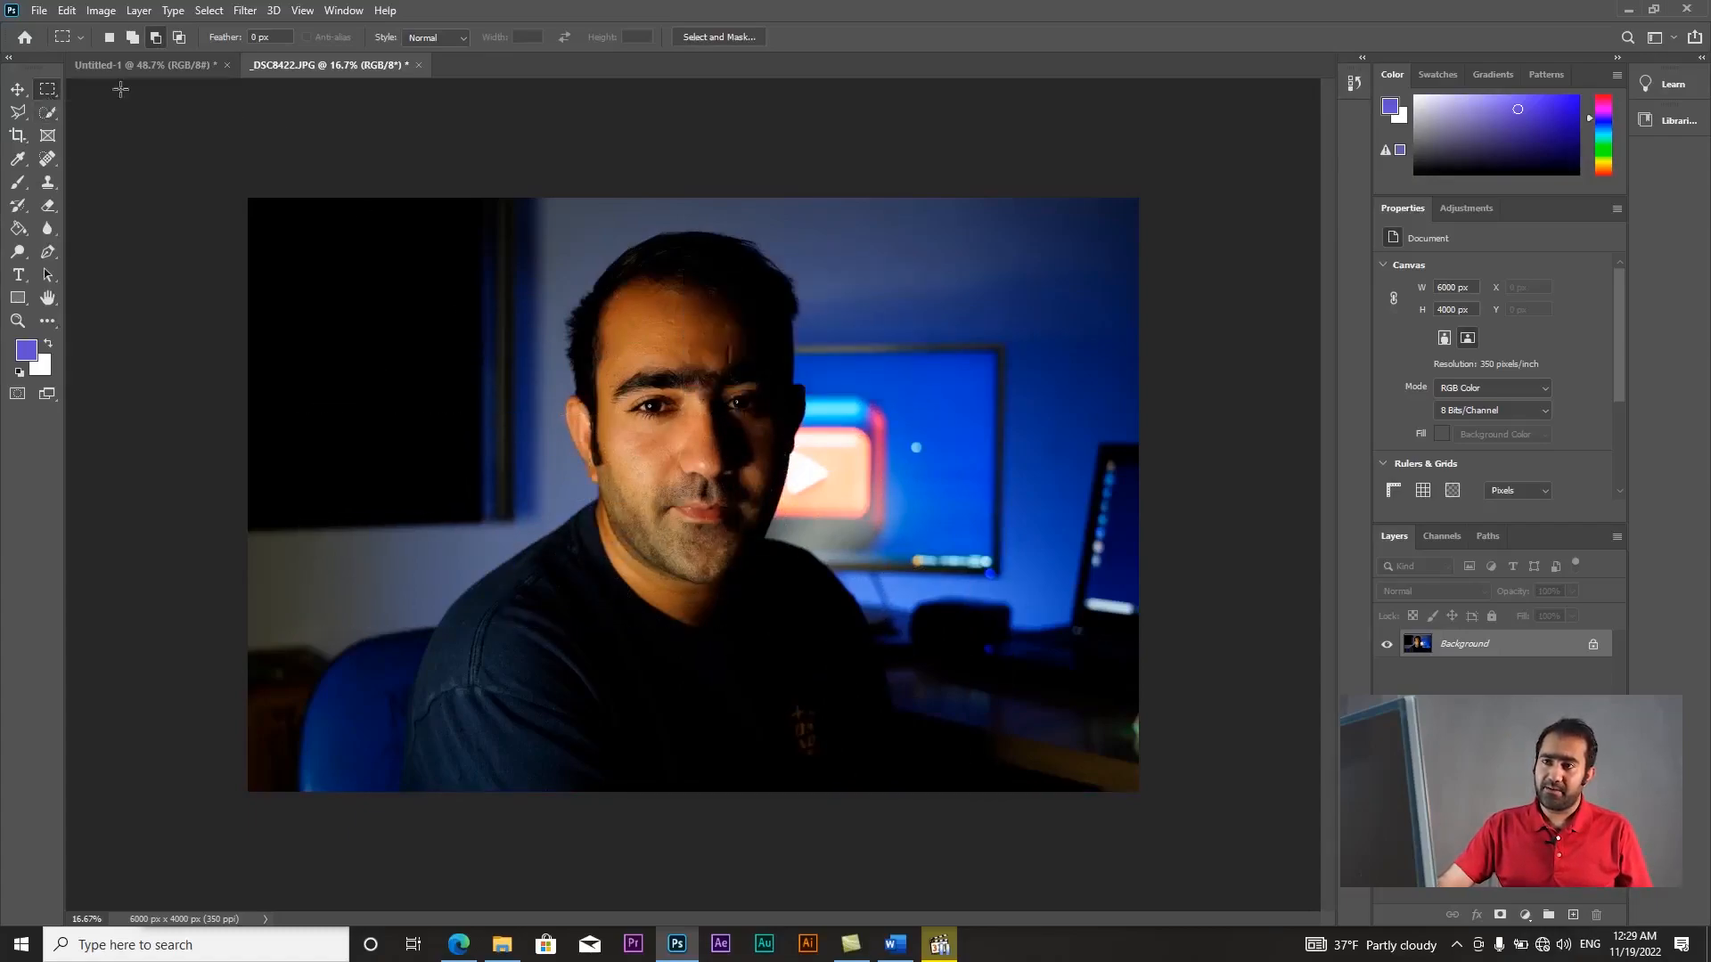
left_click_drag(430, 350, 613, 639)
left_click(575, 452)
left_click_drag(462, 395, 666, 662)
- Add five overlapping rectangles over the face, chest and monitor to the selection in Add to Selection mode
left_click(132, 37)
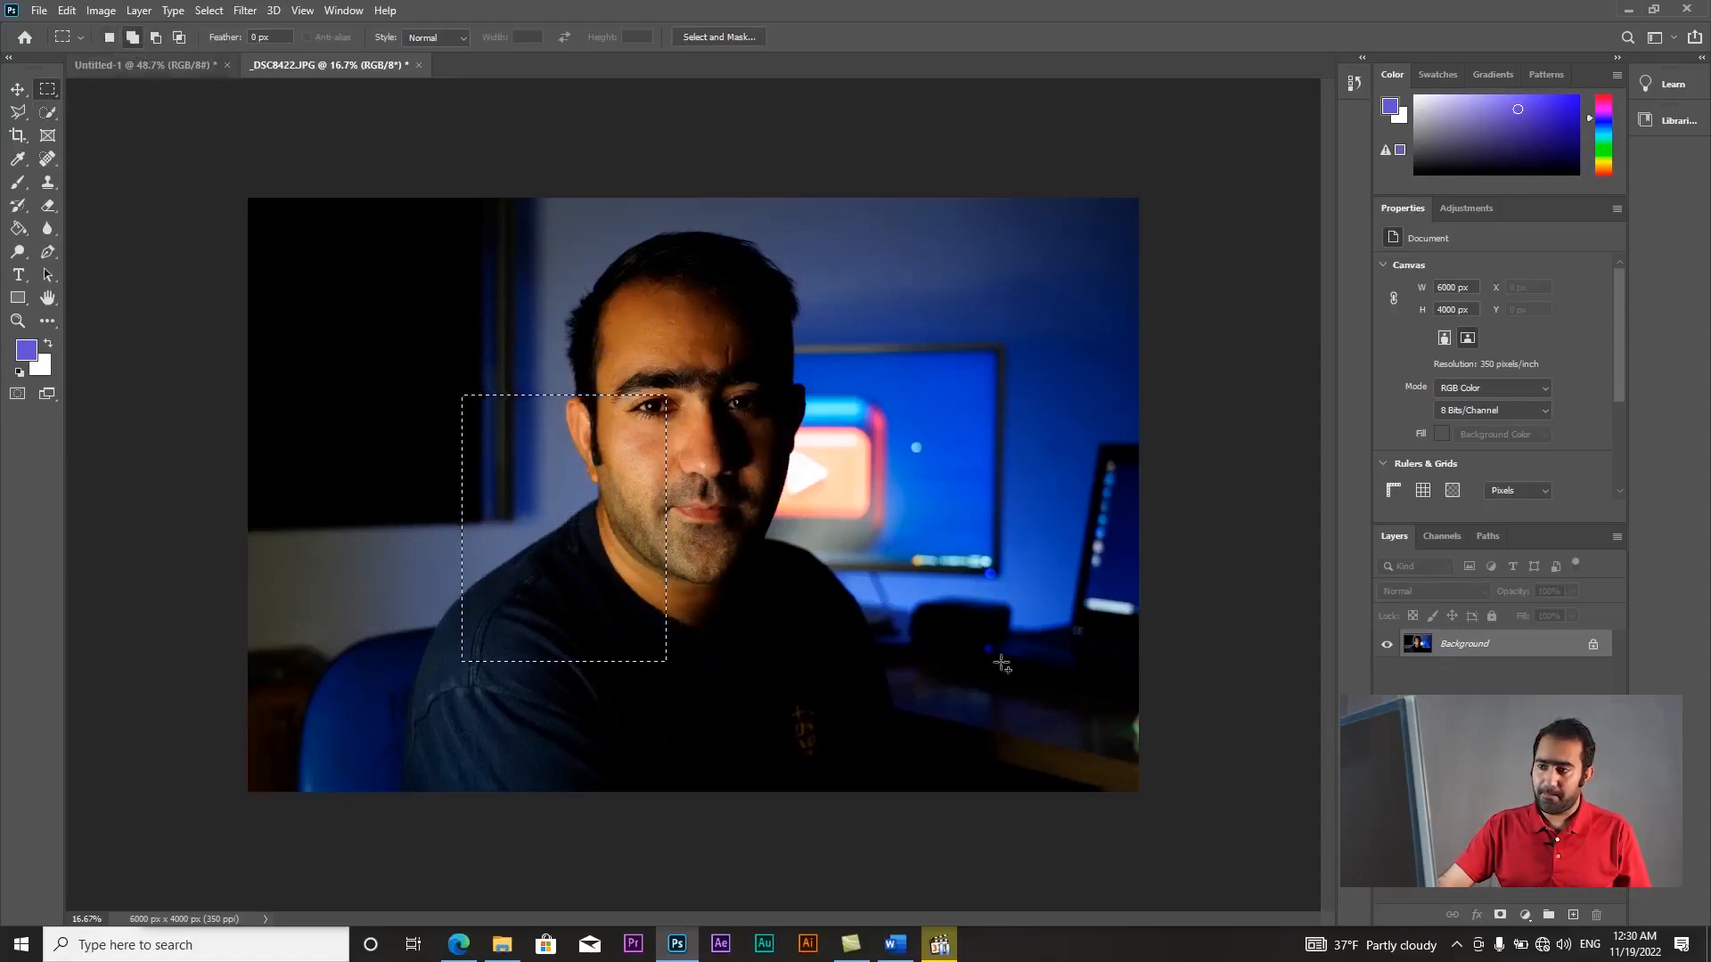
left_click_drag(619, 458, 793, 628)
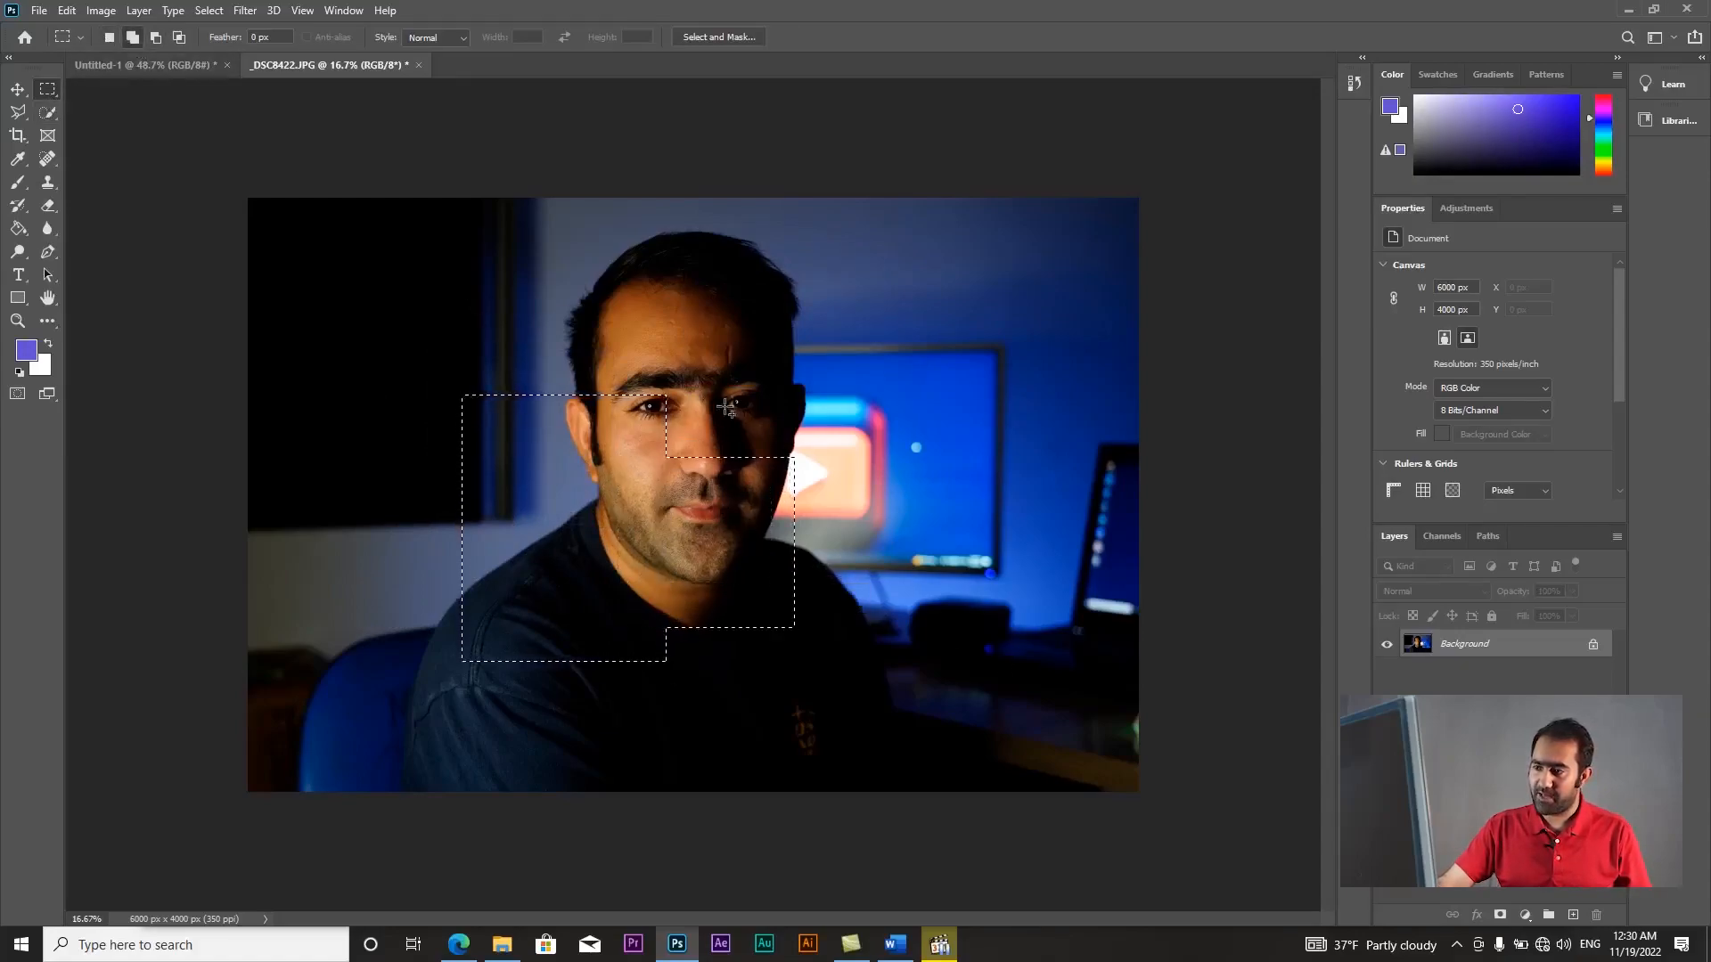
left_click_drag(724, 395, 897, 600)
left_click_drag(761, 537, 960, 733)
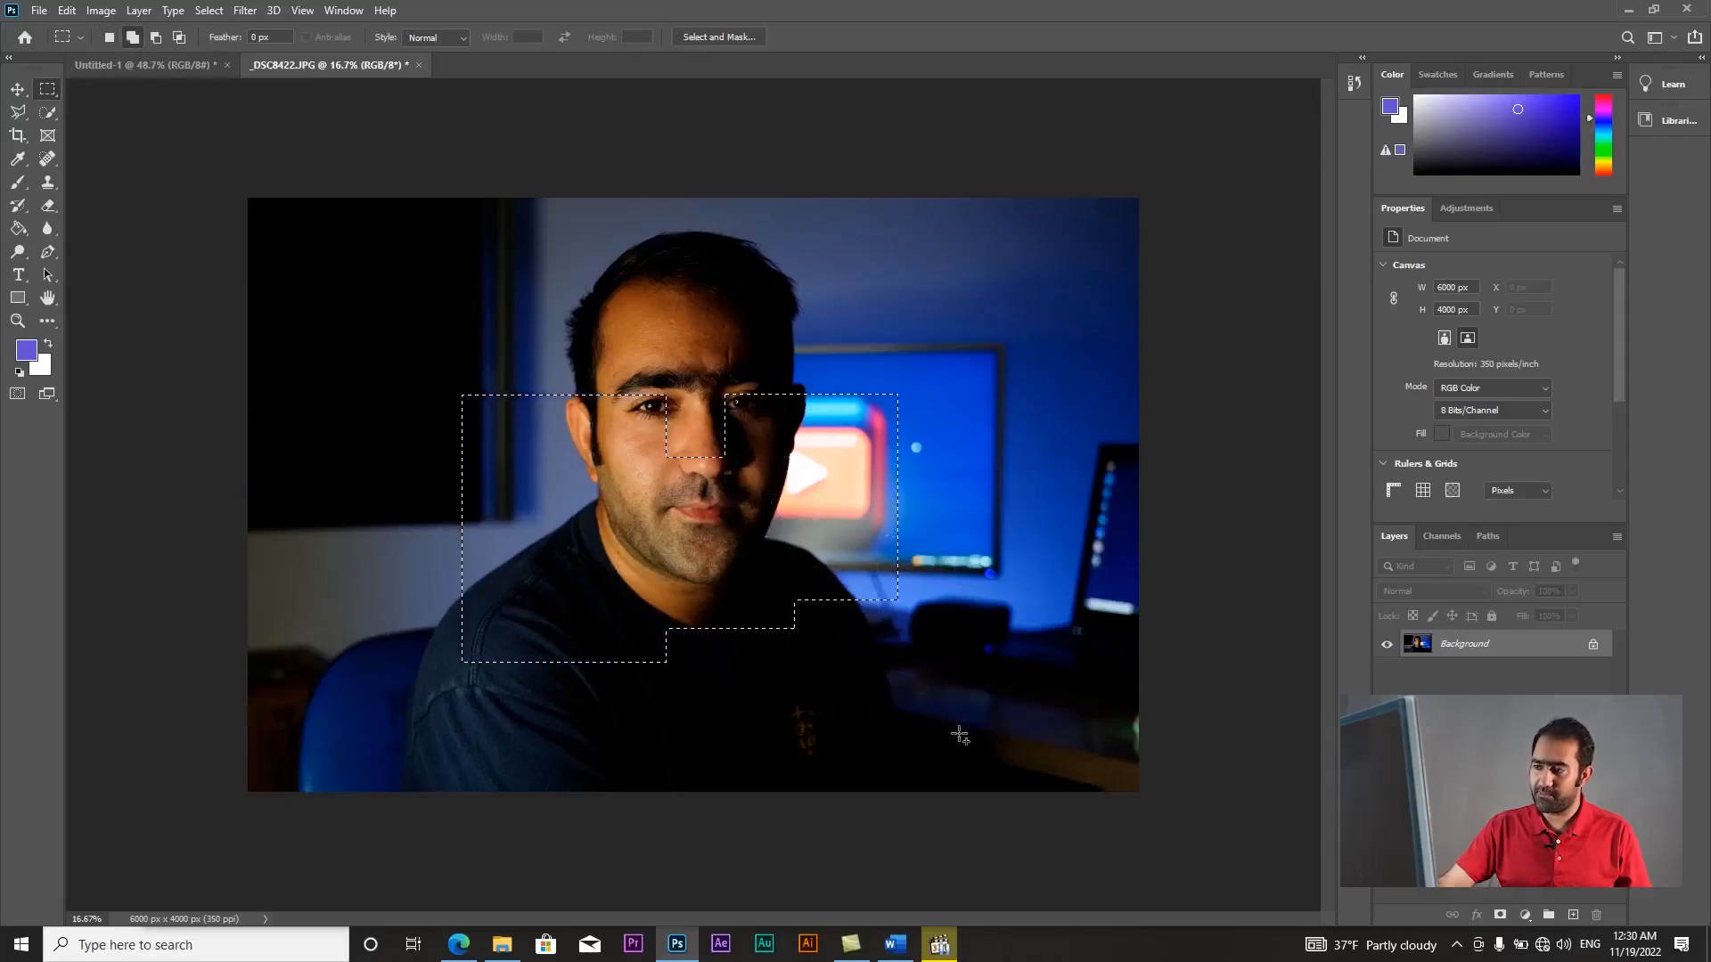
left_click_drag(563, 569, 818, 753)
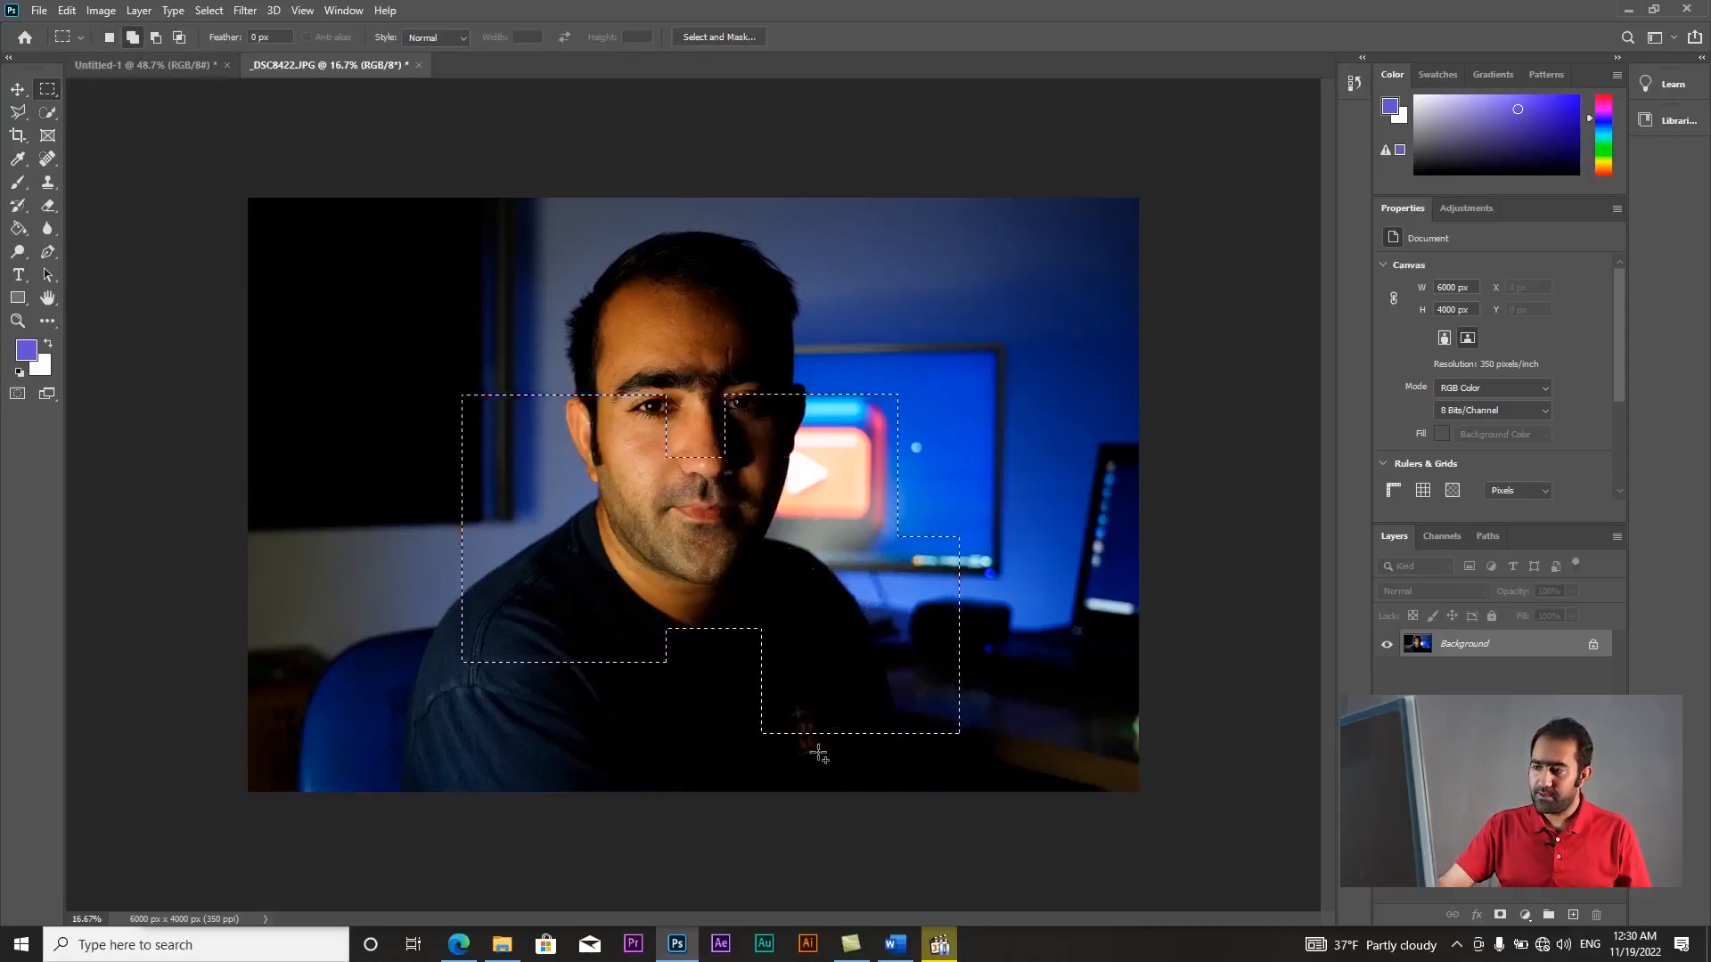
left_click_drag(808, 312, 934, 460)
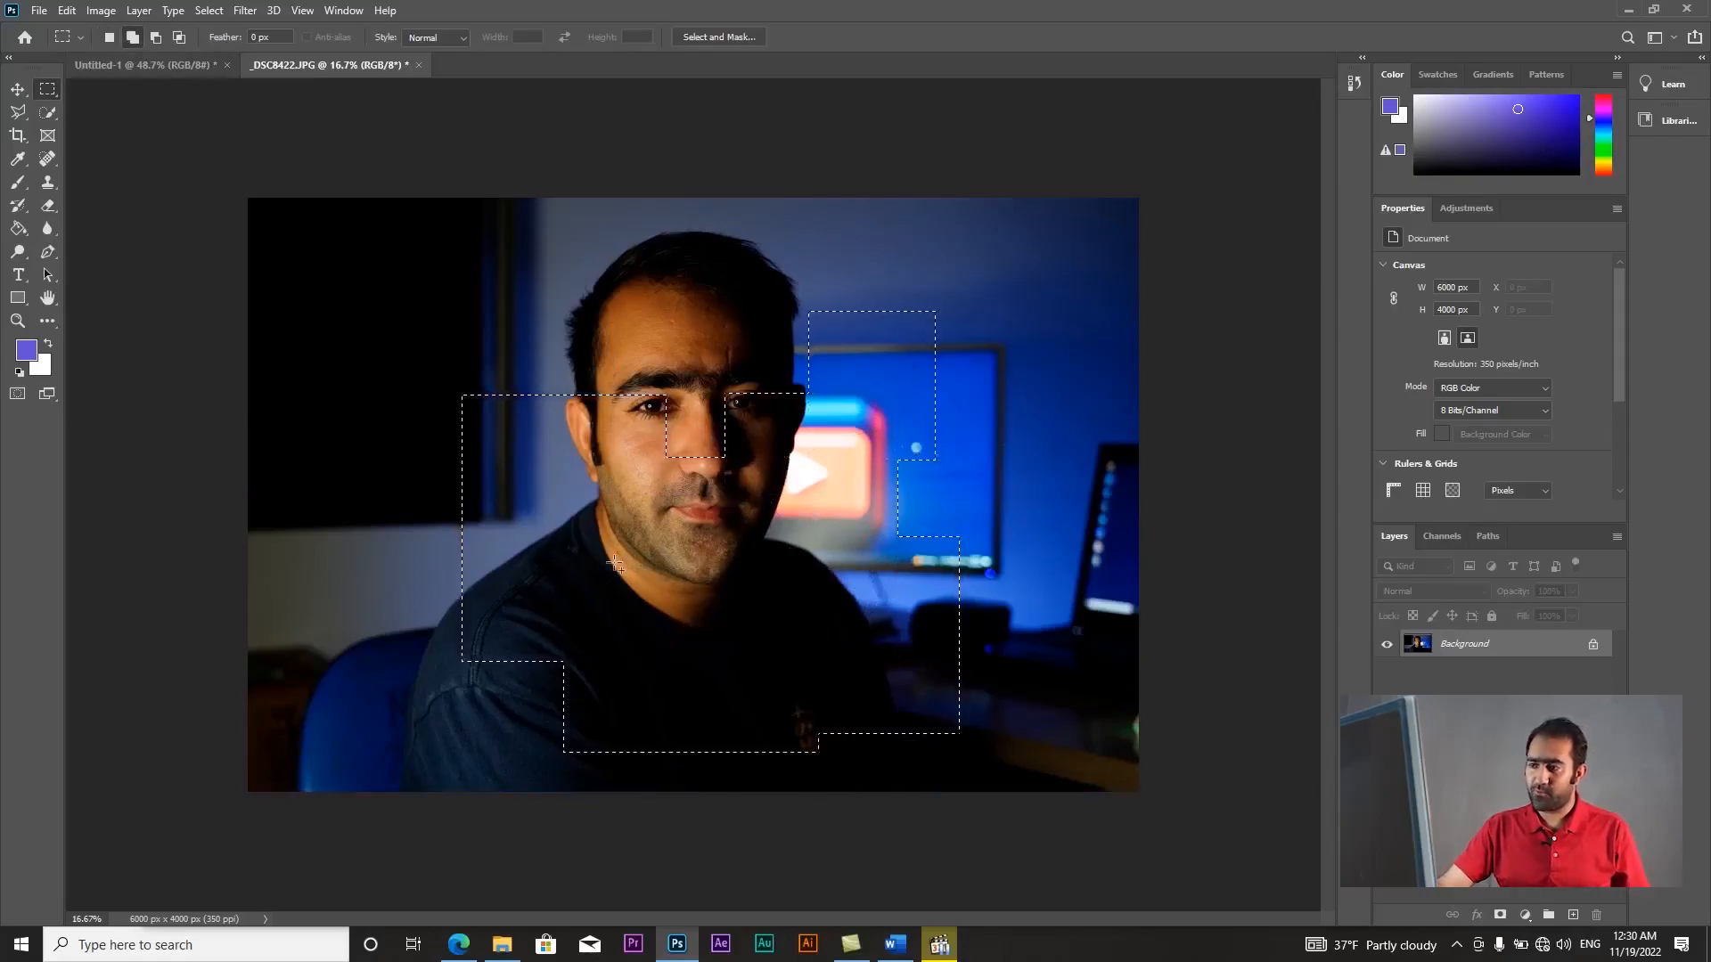
- Intersect the combined selection with a rectangle over the mouth and collar, then deselect and restore New Selection mode
left_click(176, 42)
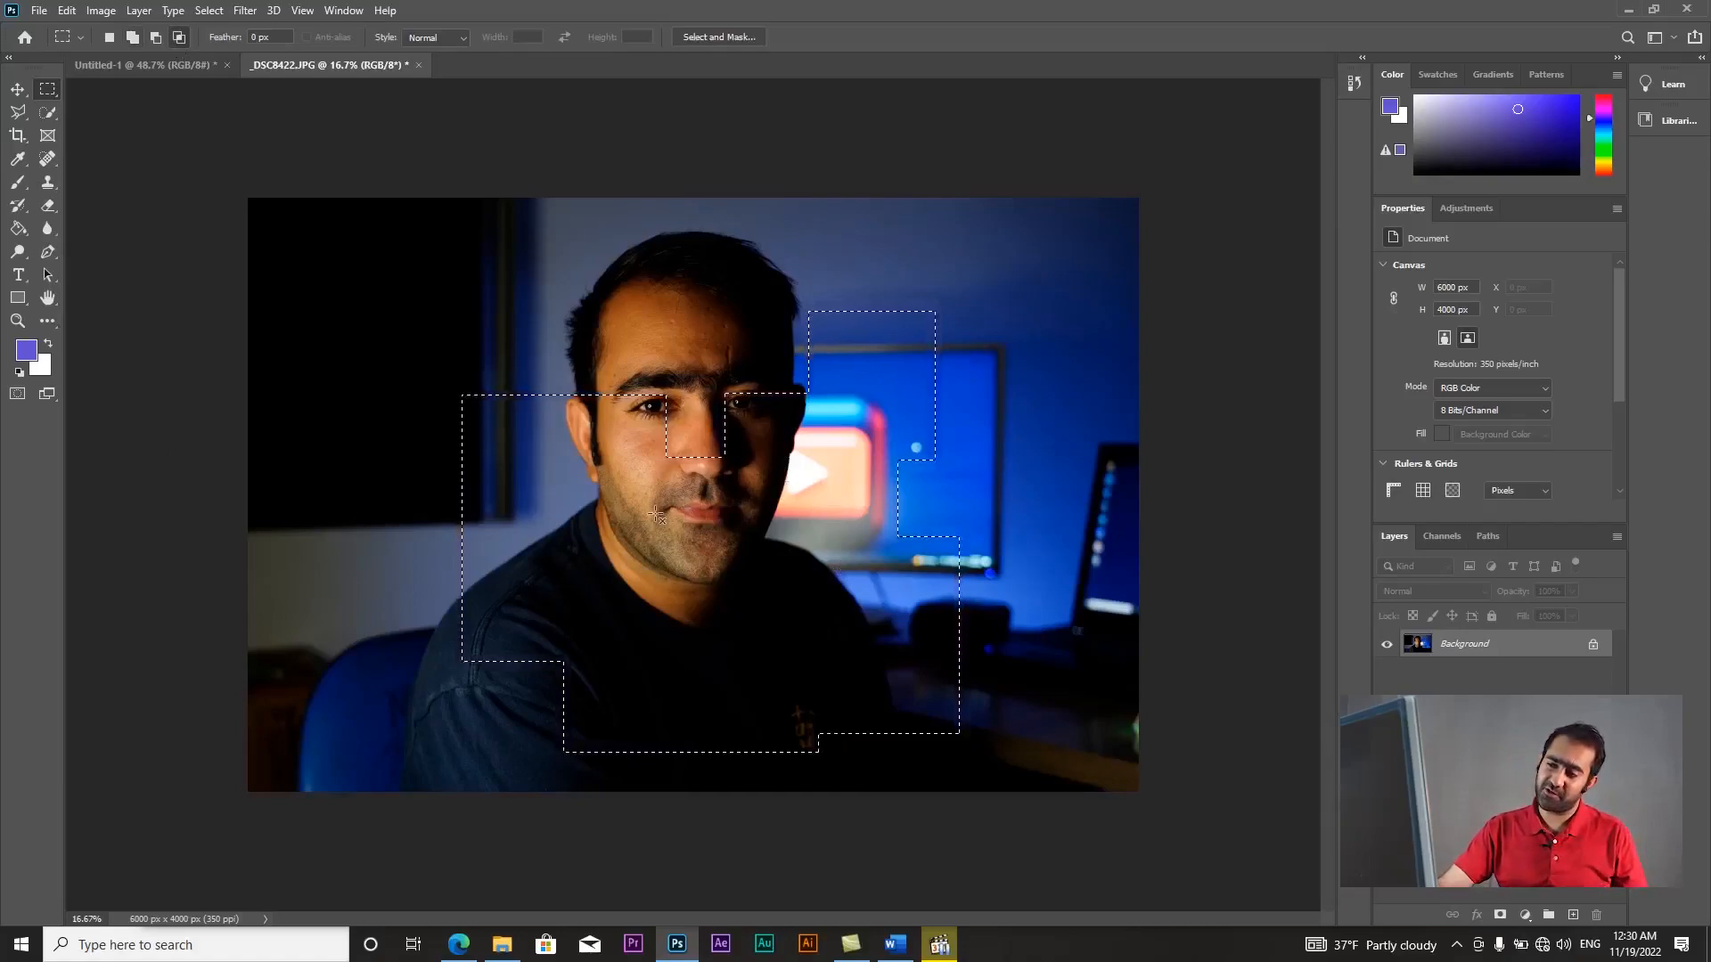
left_click_drag(614, 495, 781, 658)
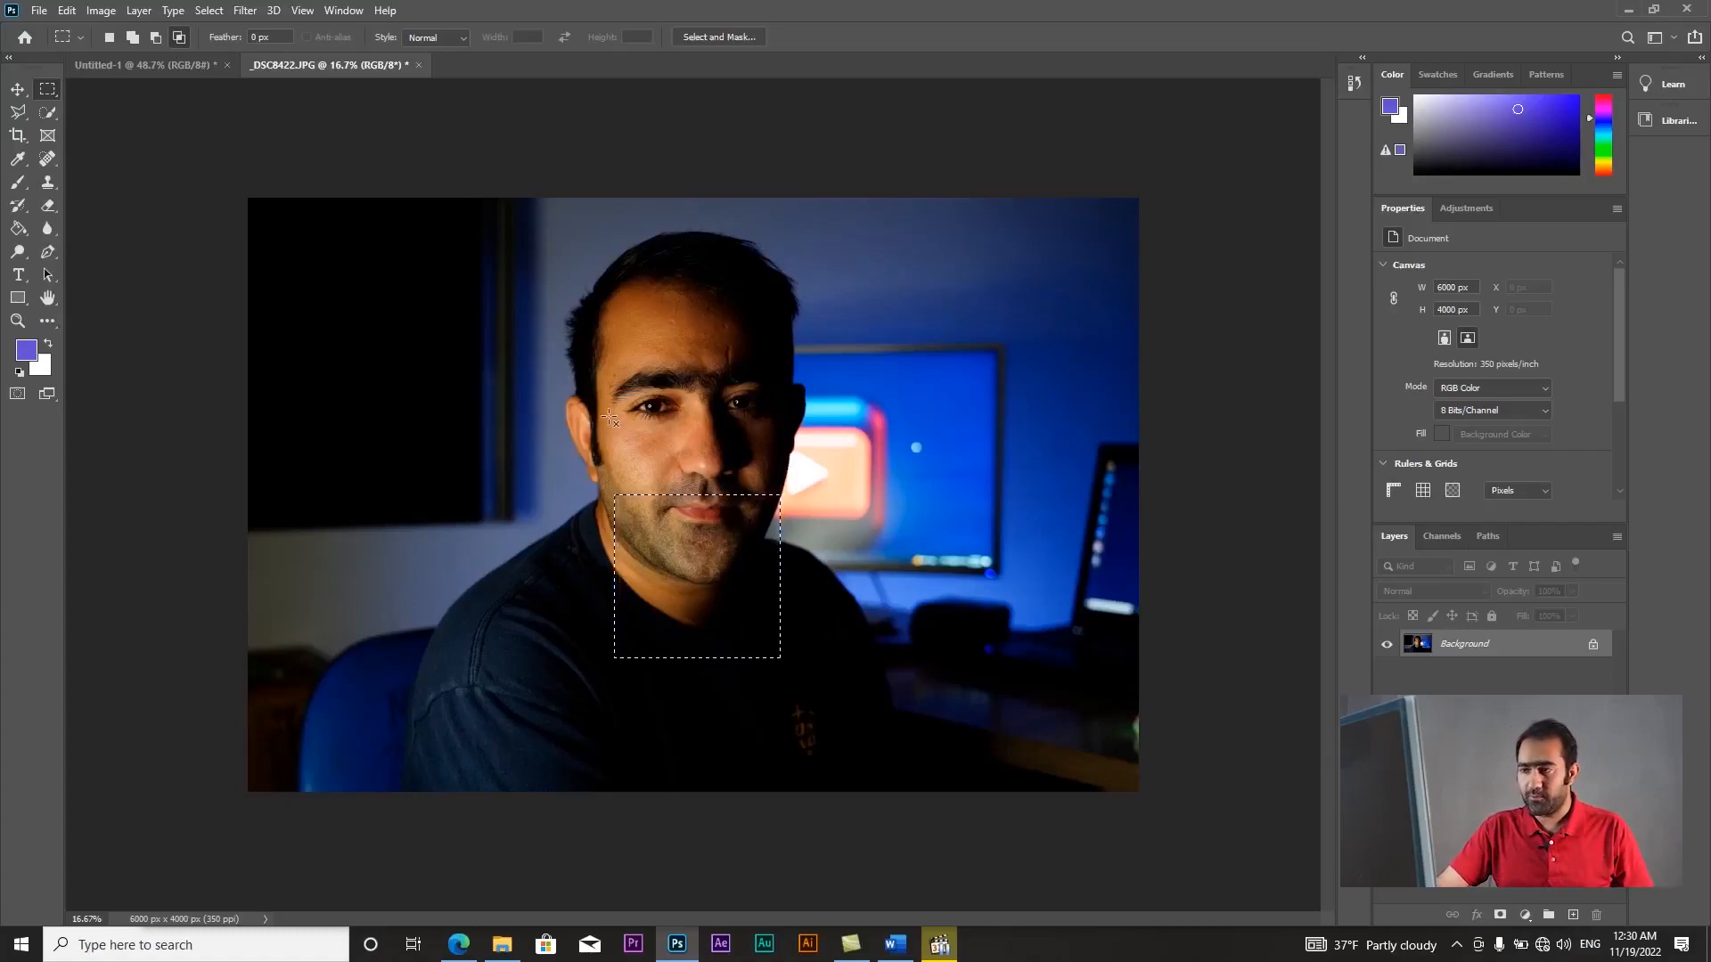
key("ctrl+d")
left_click(110, 44)
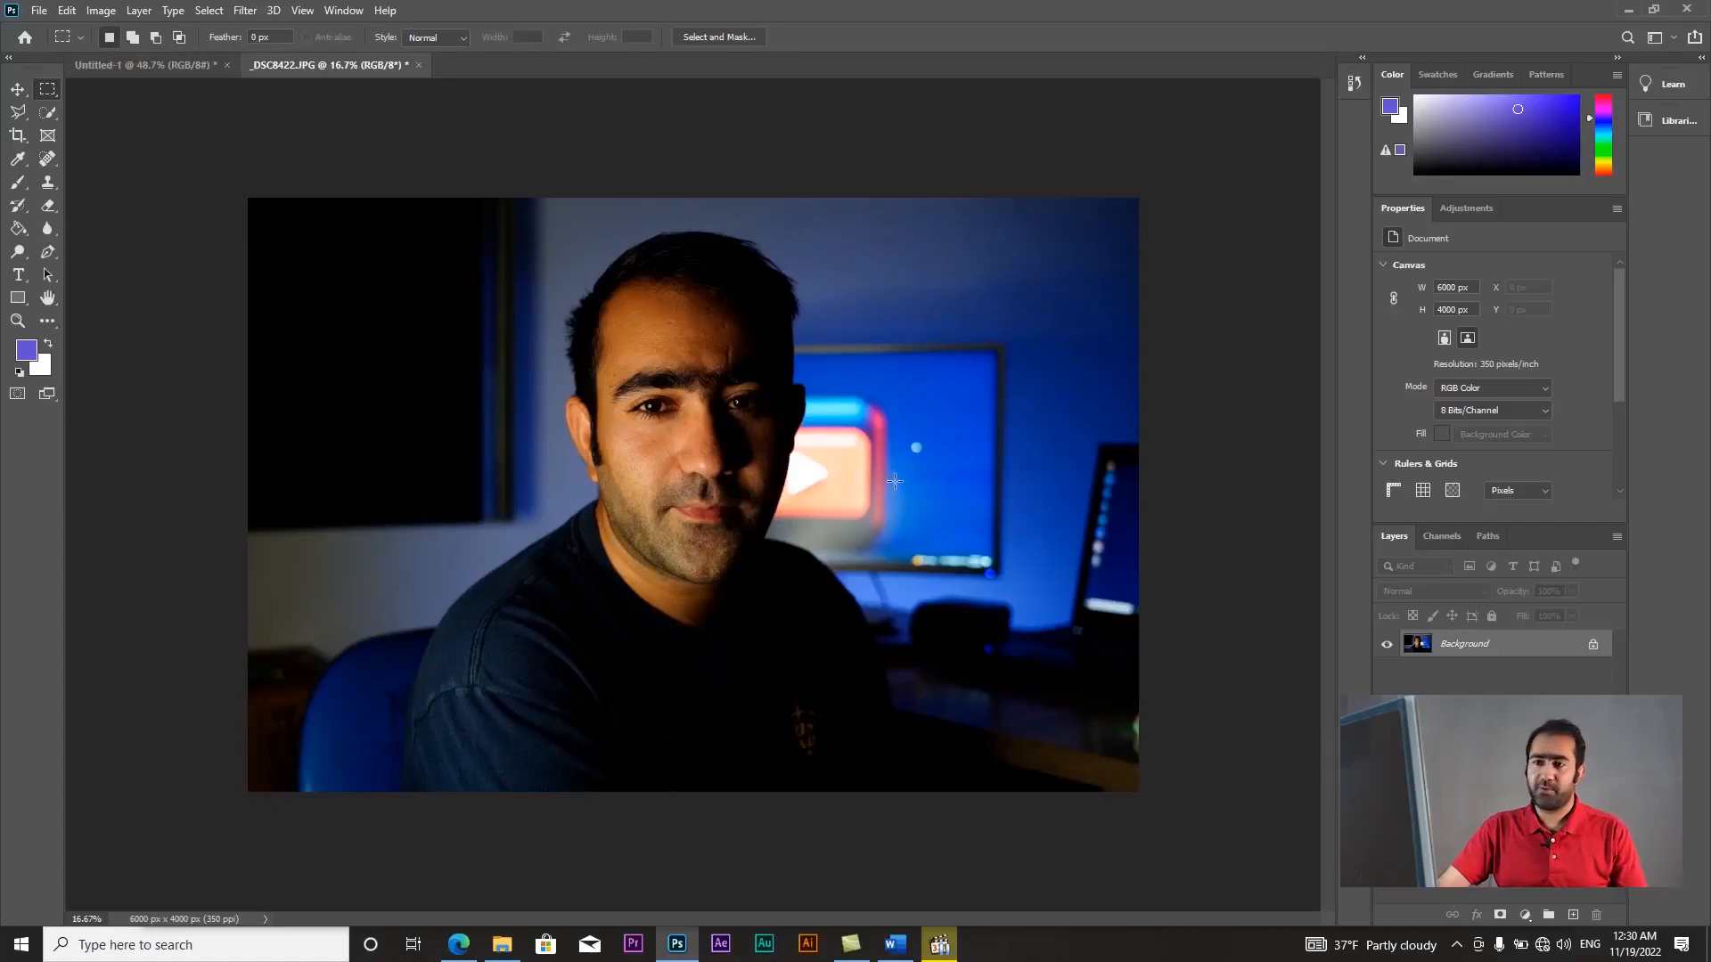
right_click(48, 89)
left_click(72, 91)
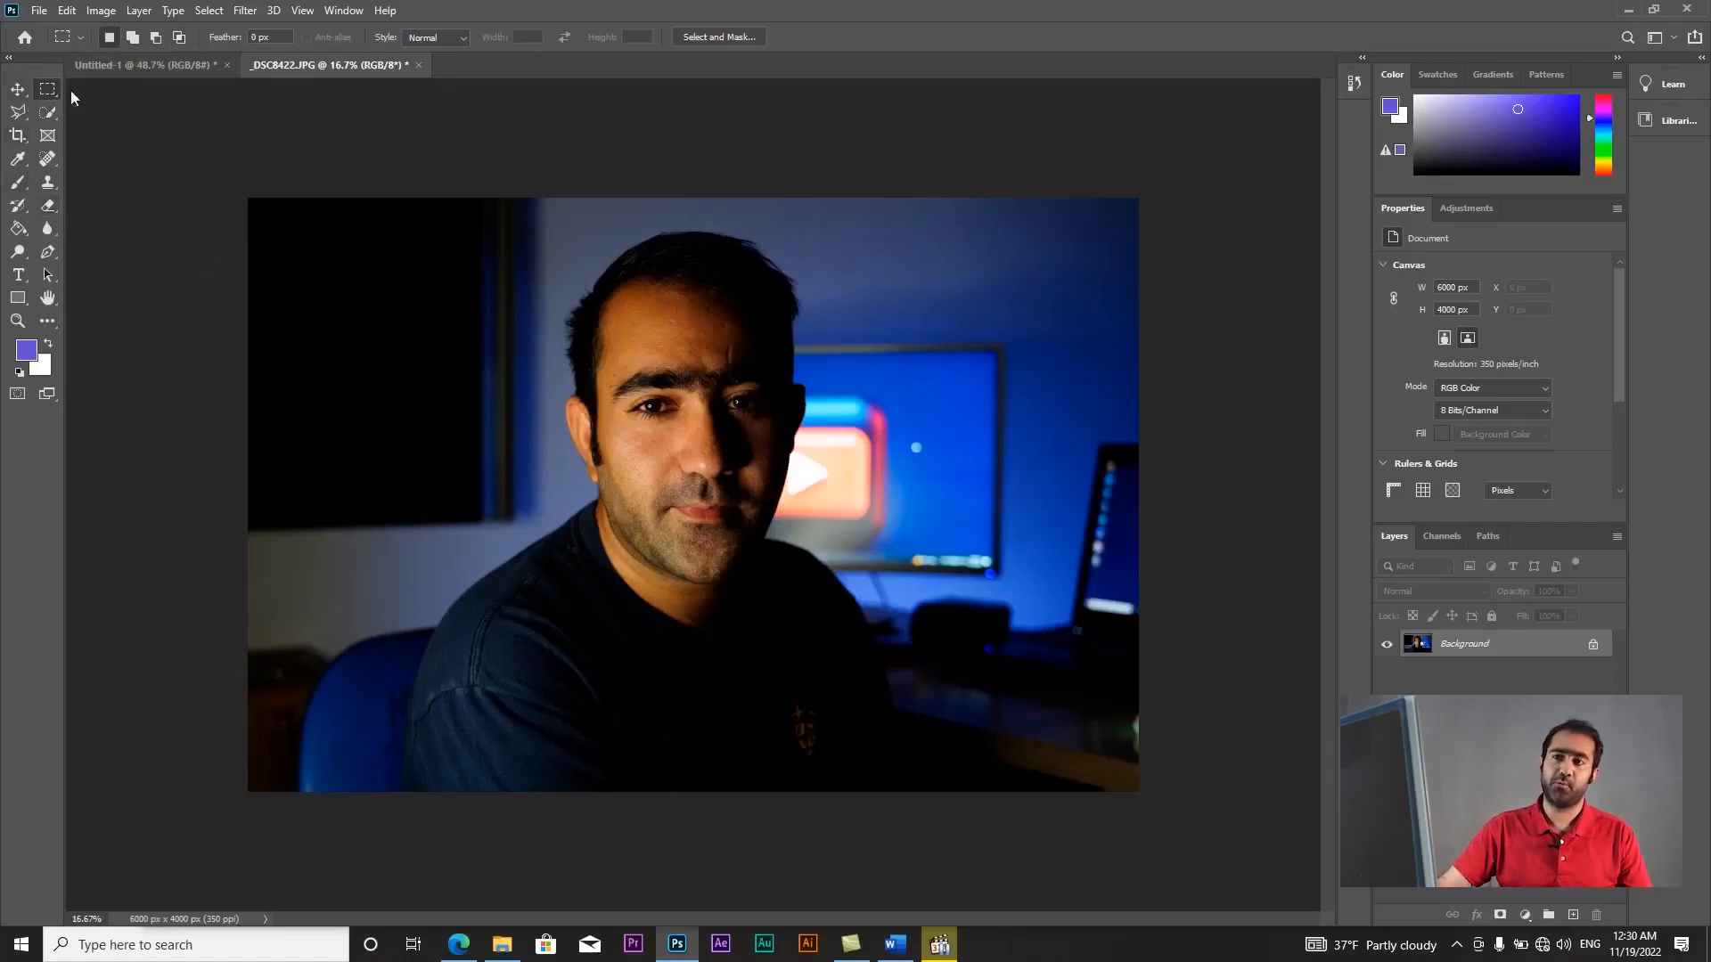
- Trace a freehand selection of about 3702 × 4000 px around the man's head and body with the Lasso tool
left_click(29, 115)
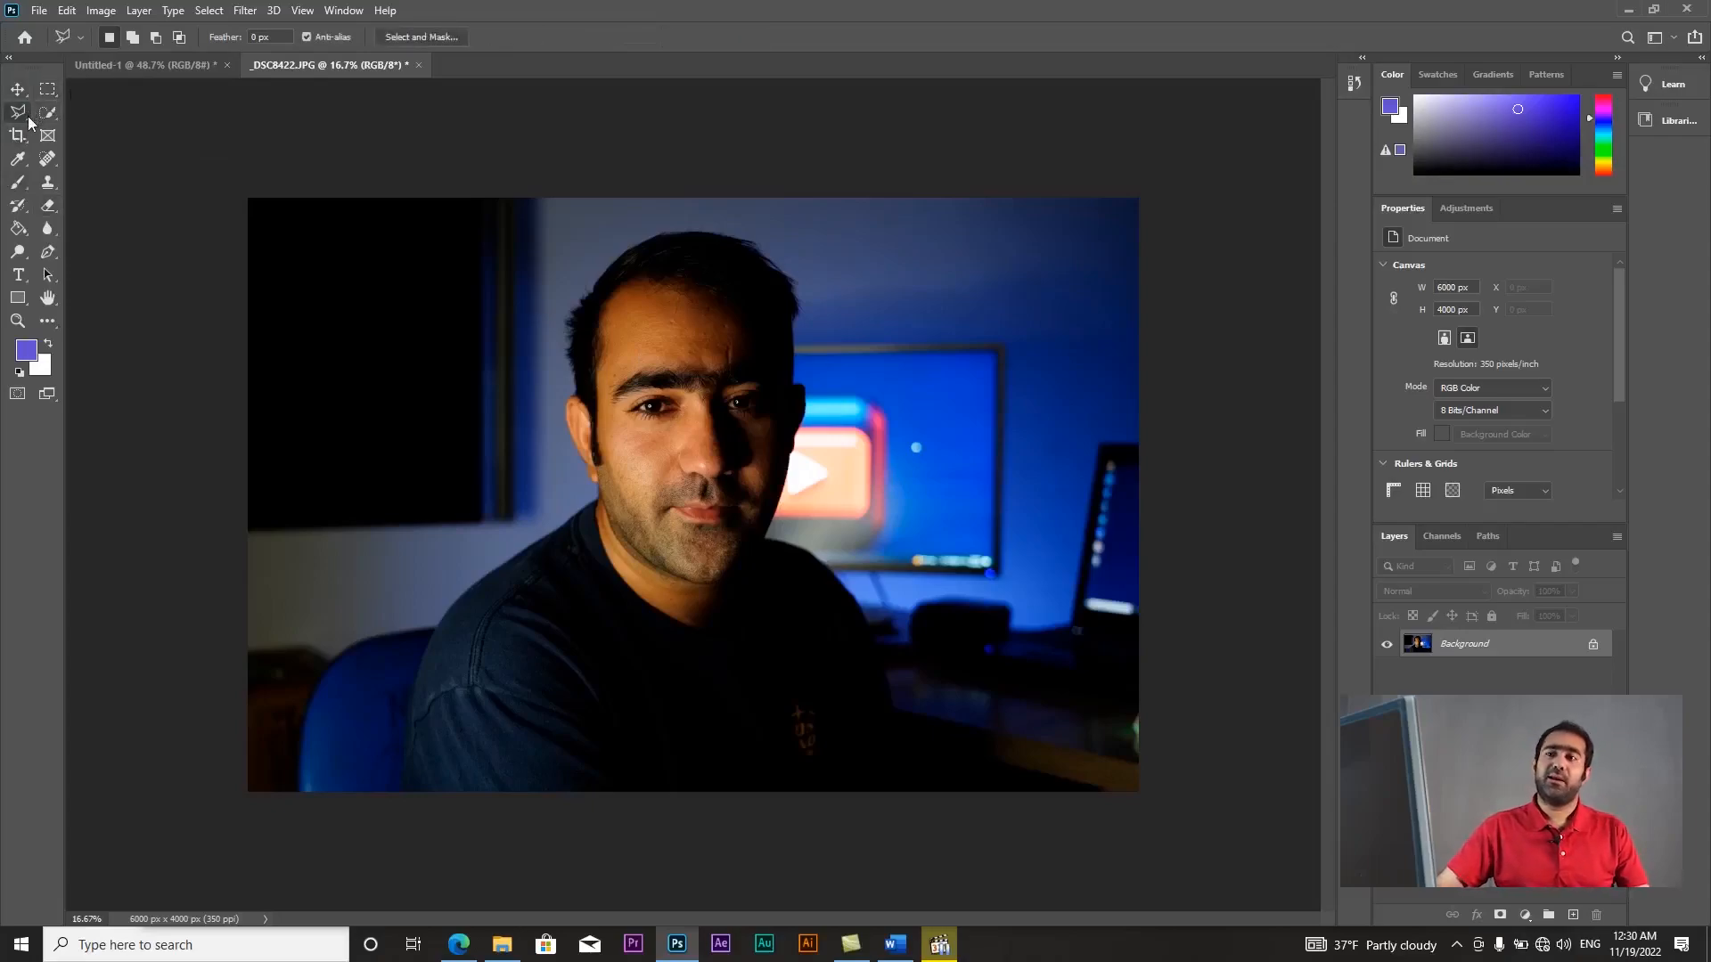
right_click(28, 116)
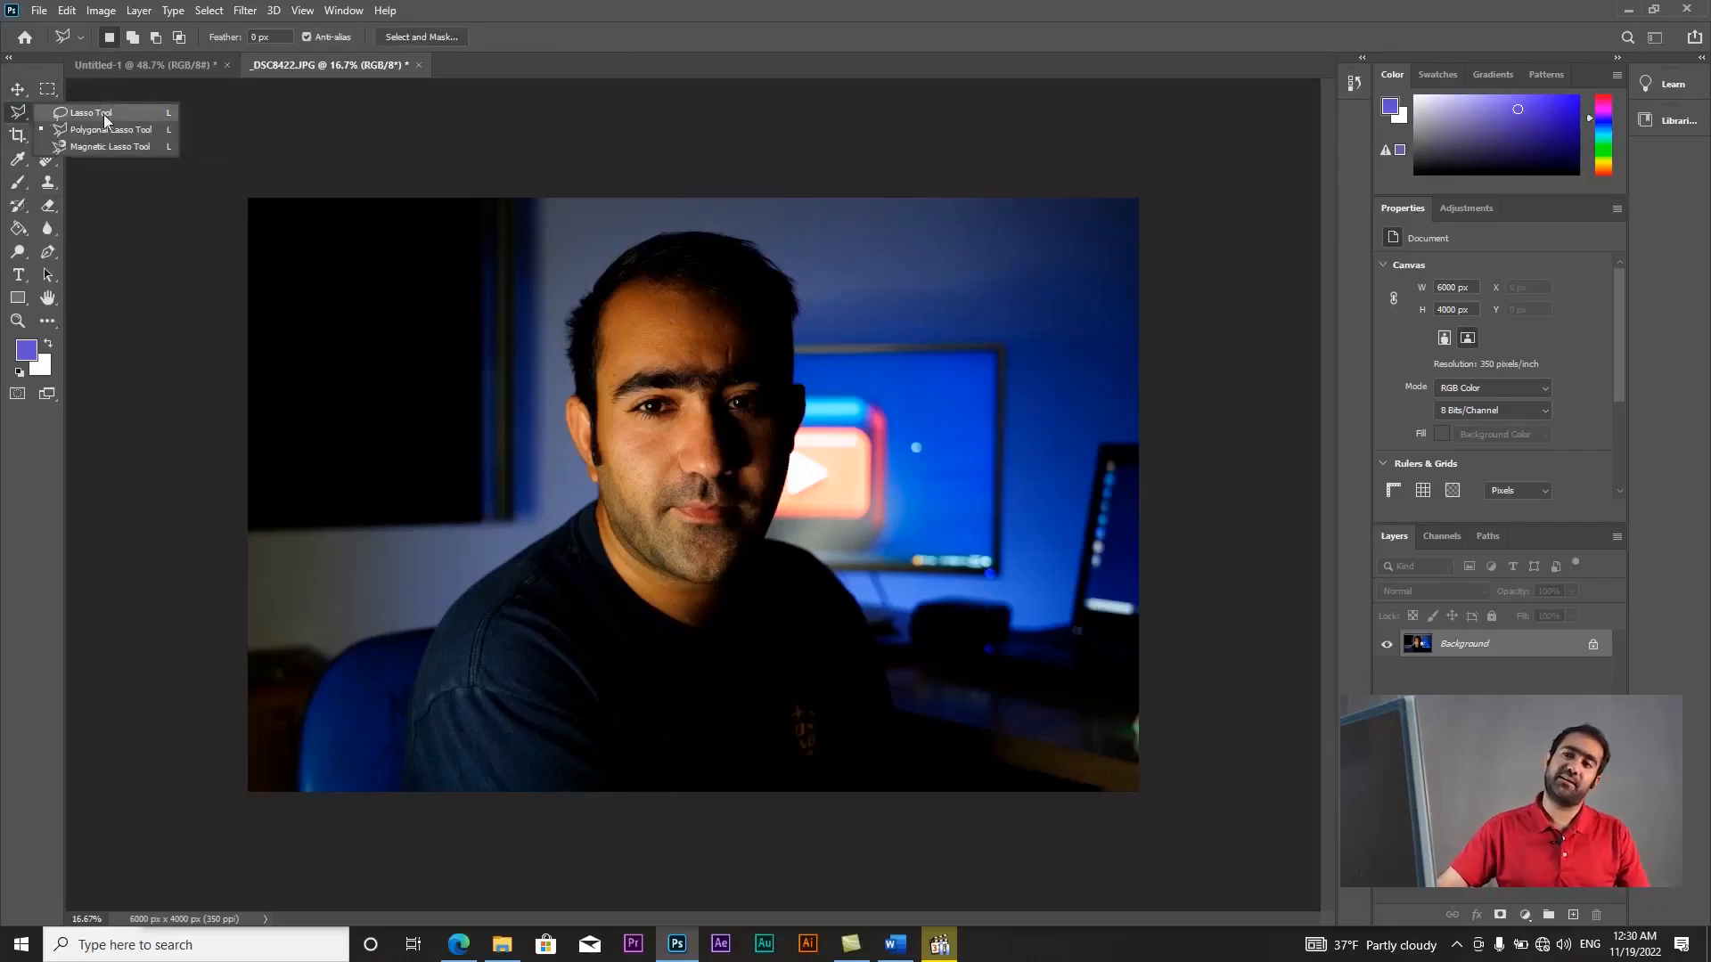
left_click(94, 114)
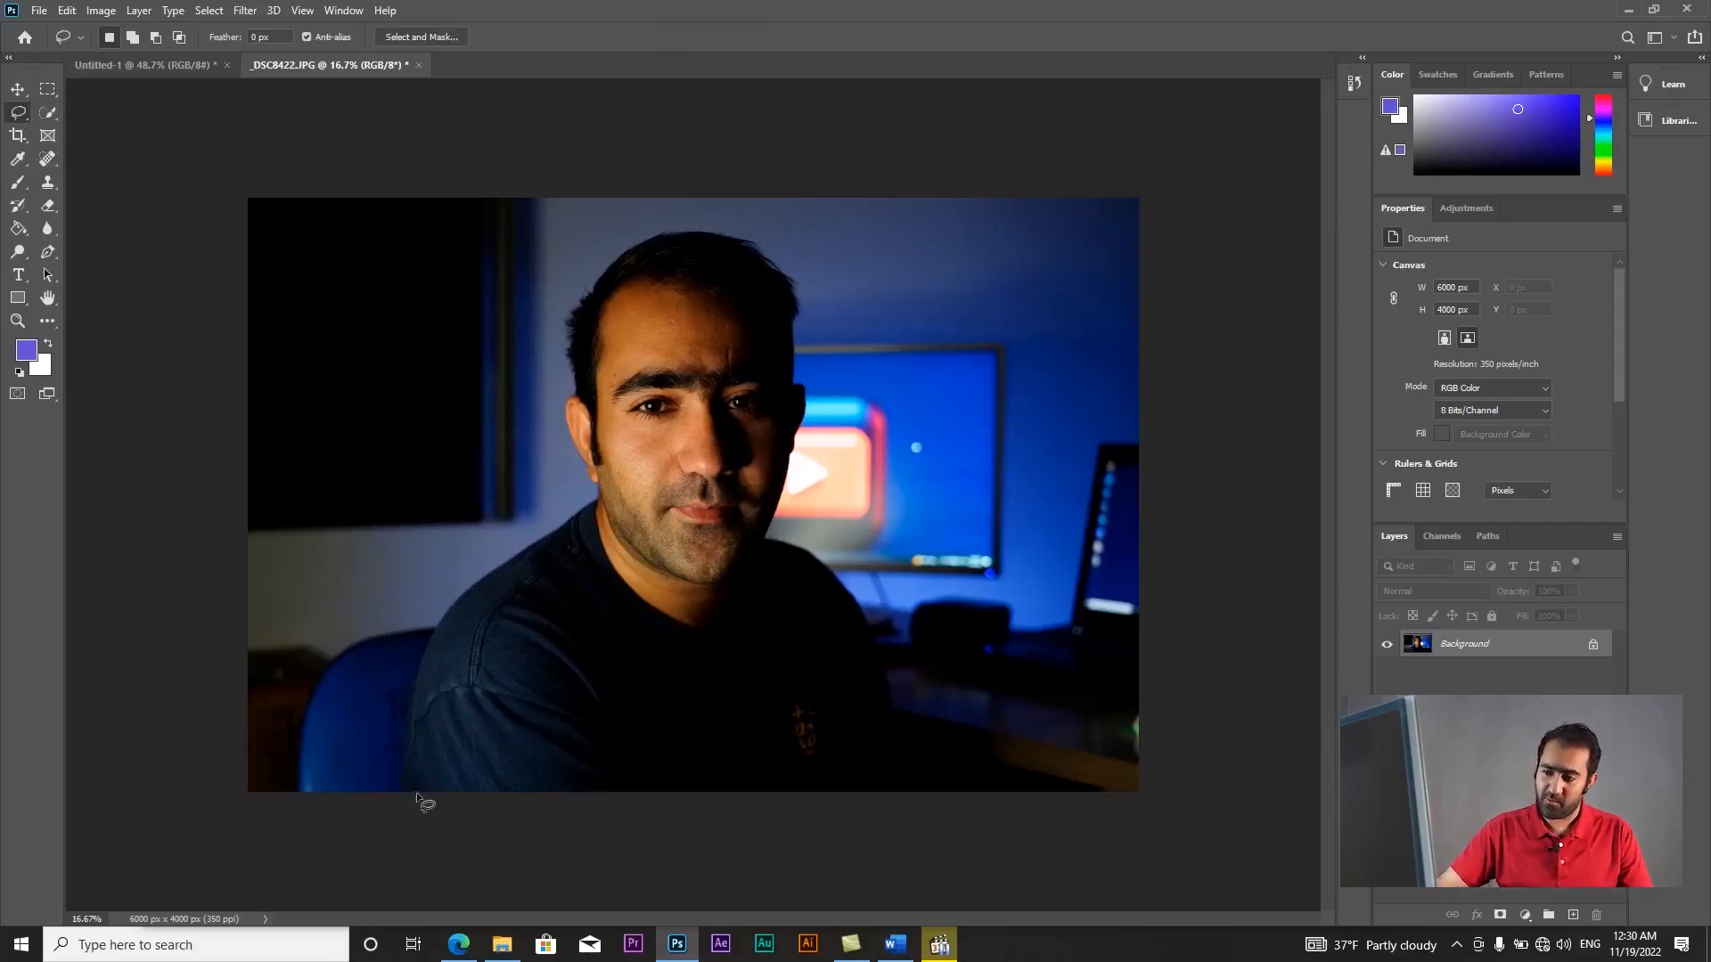
mouse_move(415, 791)
left_mouse_down()
mouse_move(417, 638)
mouse_move(578, 516)
left_mouse_up()
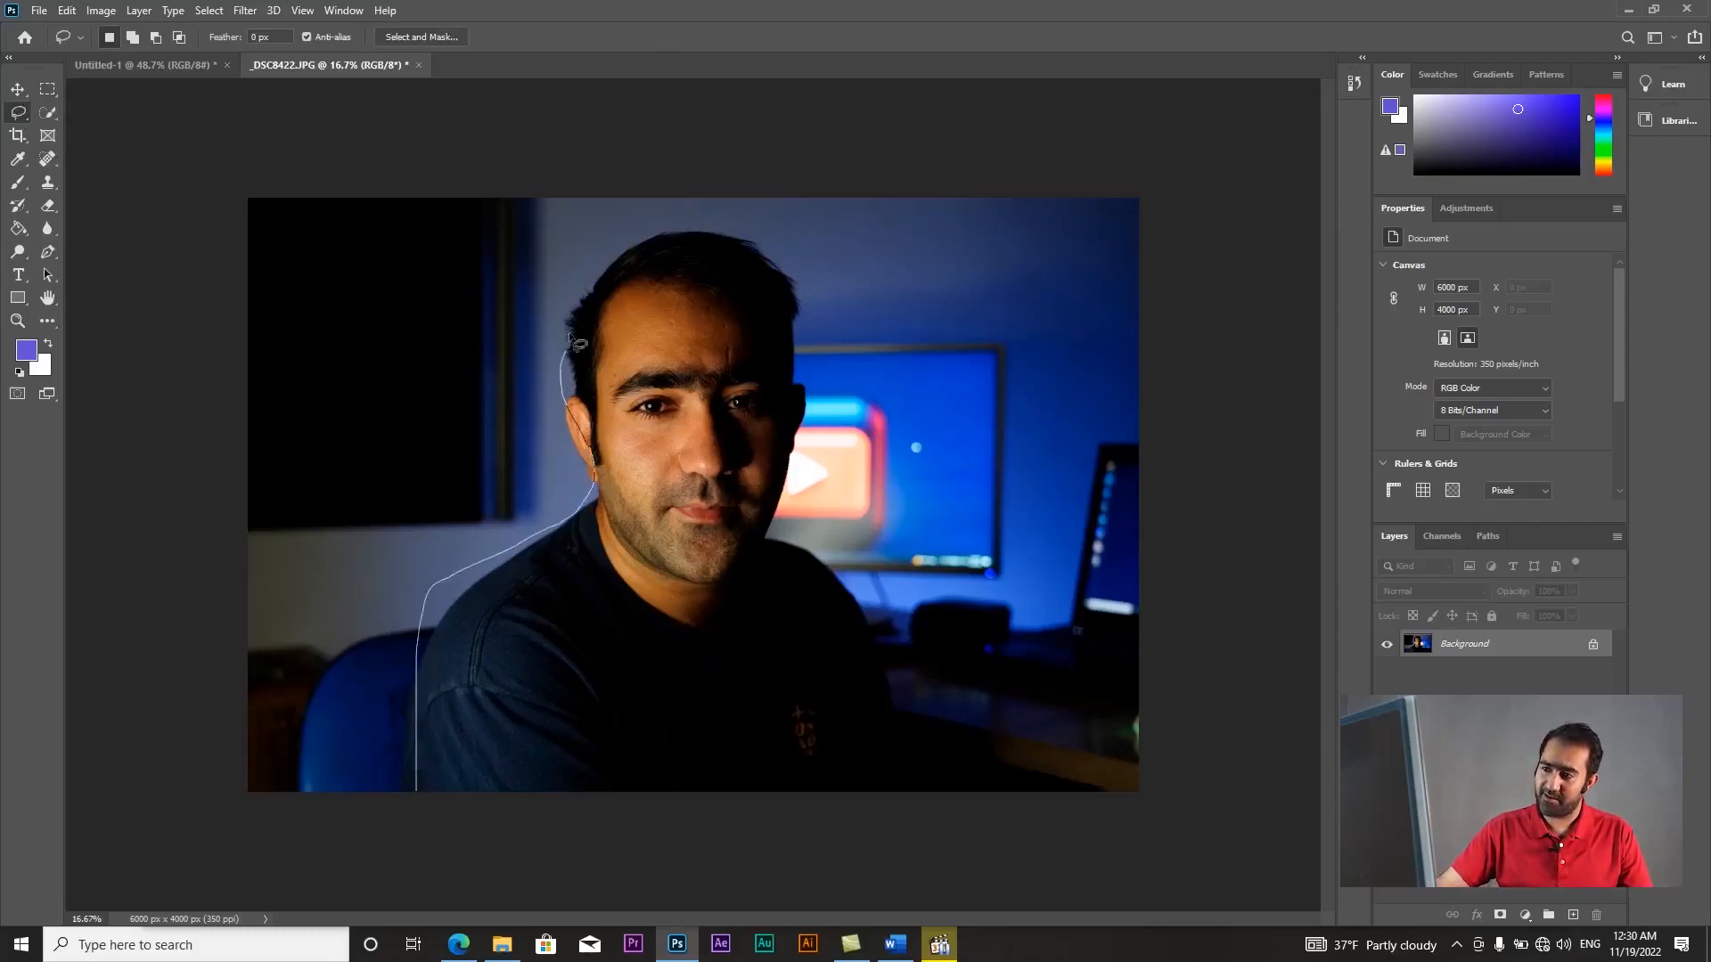
mouse_move(570, 335)
left_mouse_down()
mouse_move(692, 198)
mouse_move(838, 275)
mouse_move(836, 434)
left_mouse_up()
mouse_move(916, 666)
left_mouse_down()
mouse_move(864, 813)
mouse_move(361, 786)
left_mouse_up()
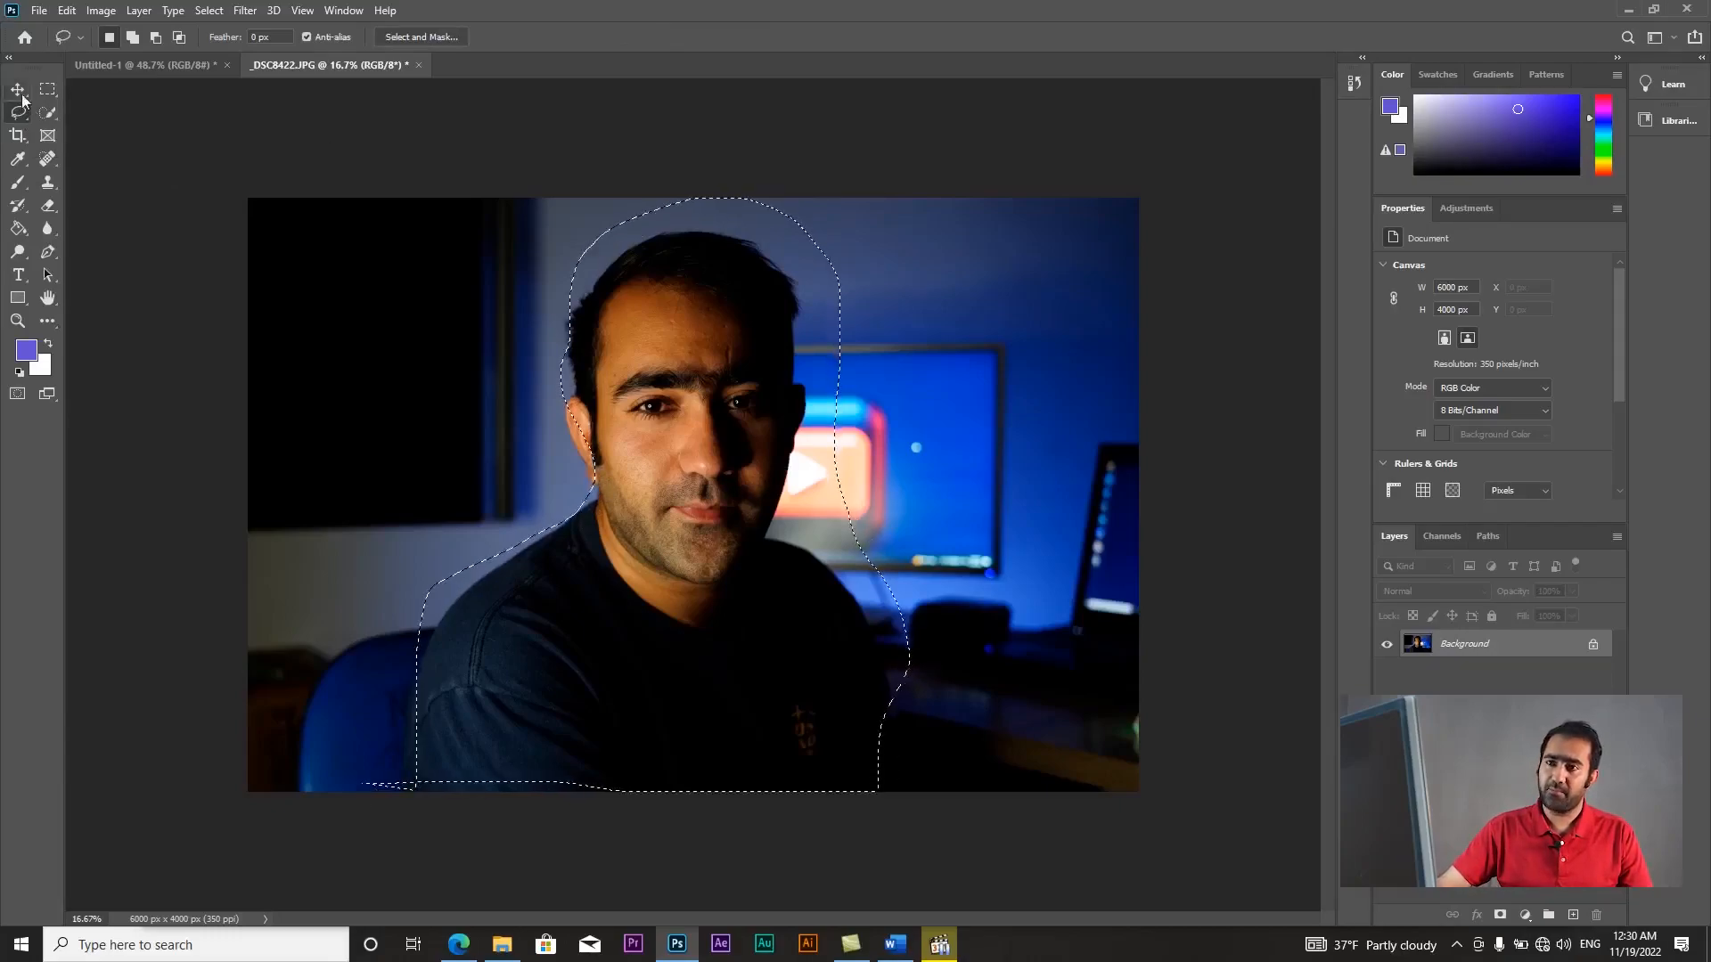
- Place a copy of the lassoed man in Untitled-1 and scale it proportionally to about 1204 × 1301 px within the canvas
key("v")
left_click_drag(704, 498, 851, 459)
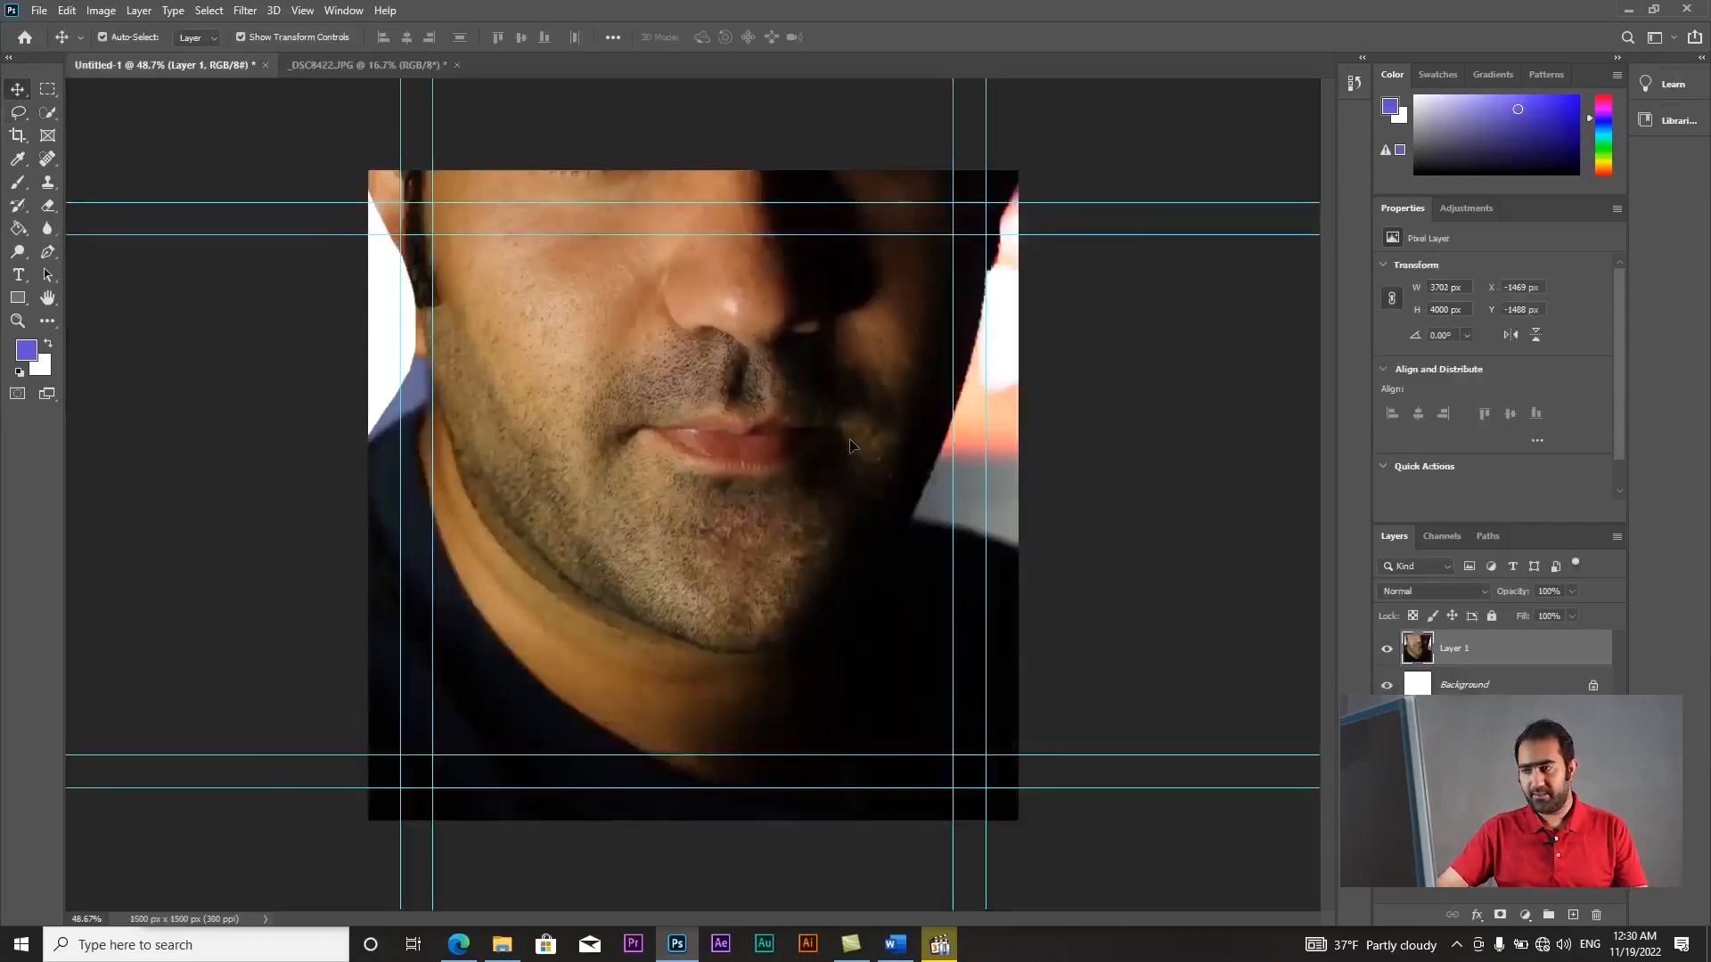
scroll(853, 407, "down", 5)
key("ctrl+t")
left_click(874, 230)
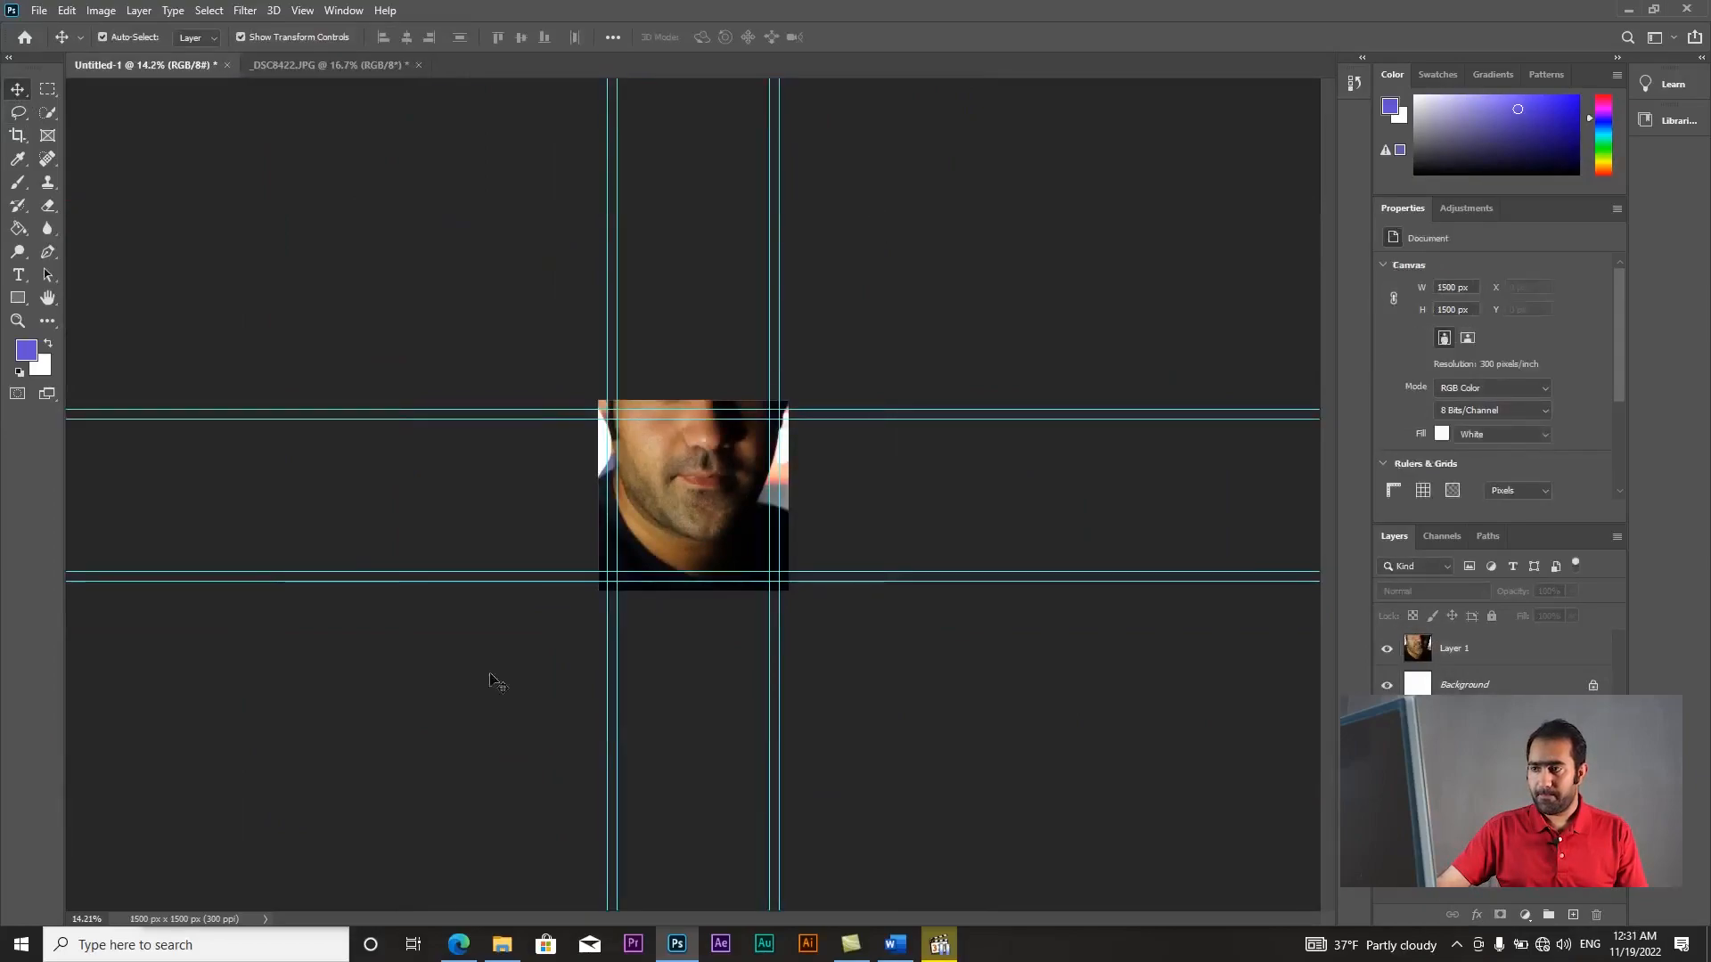
left_click(689, 472)
left_click_drag(880, 211, 582, 566)
left_click_drag(499, 626, 685, 502)
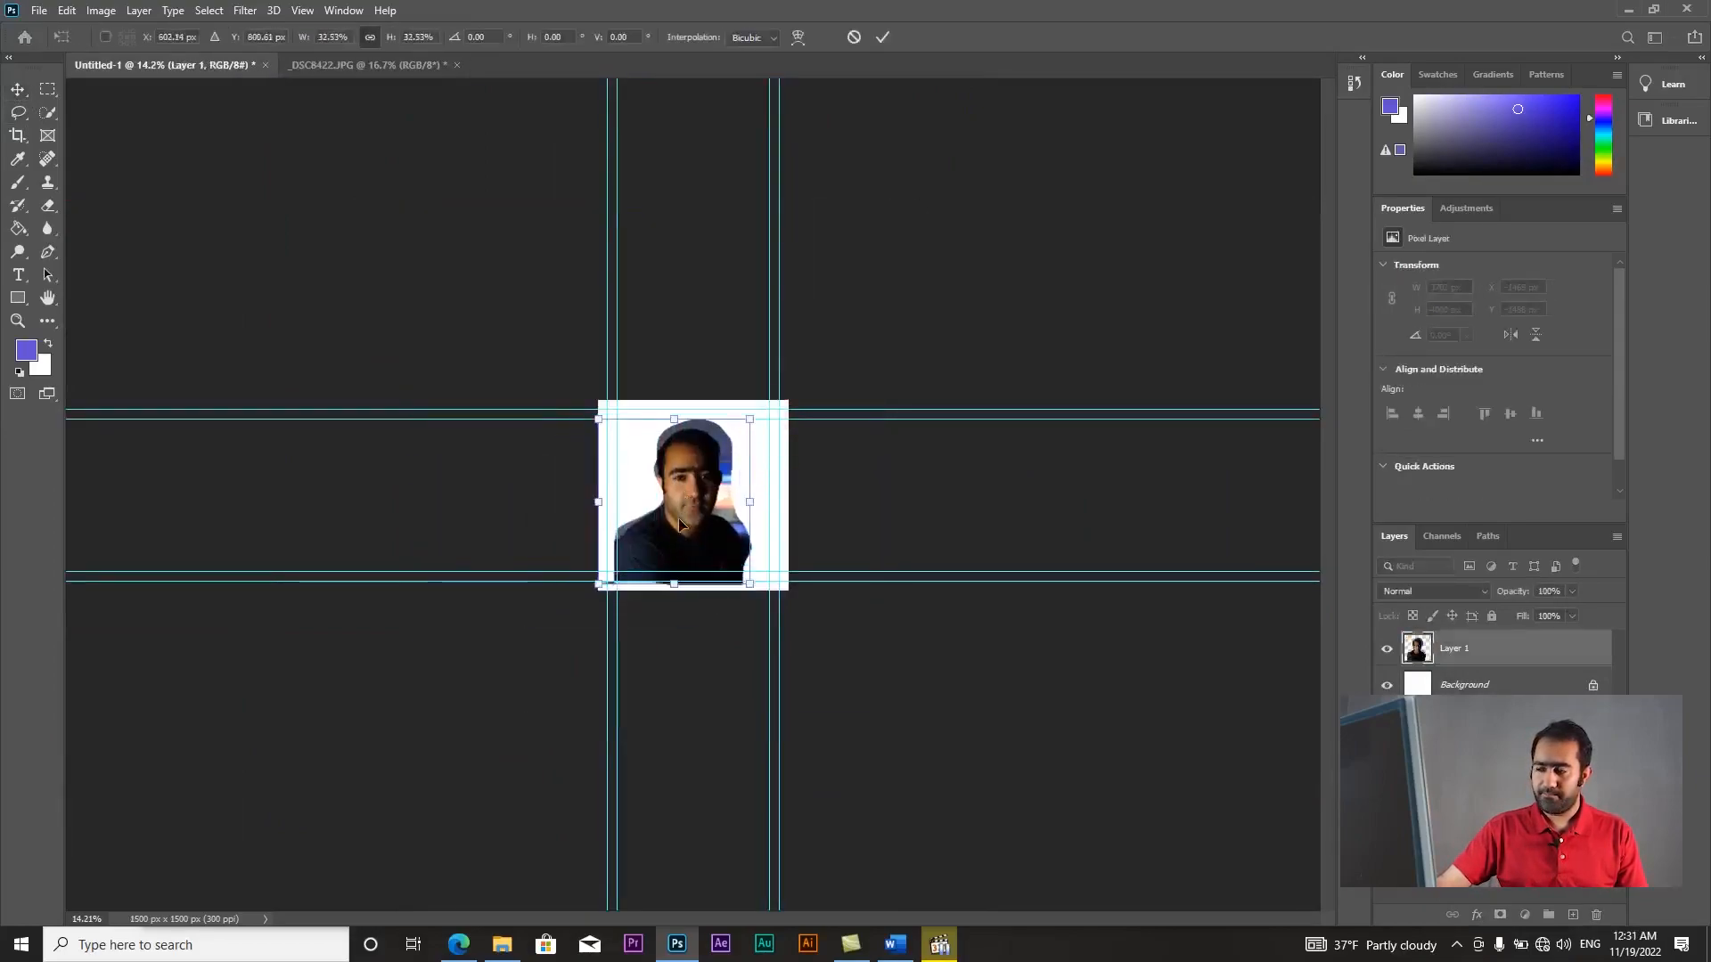
key("Return")
scroll(703, 510, "up", 3)
scroll(704, 509, "up", 2)
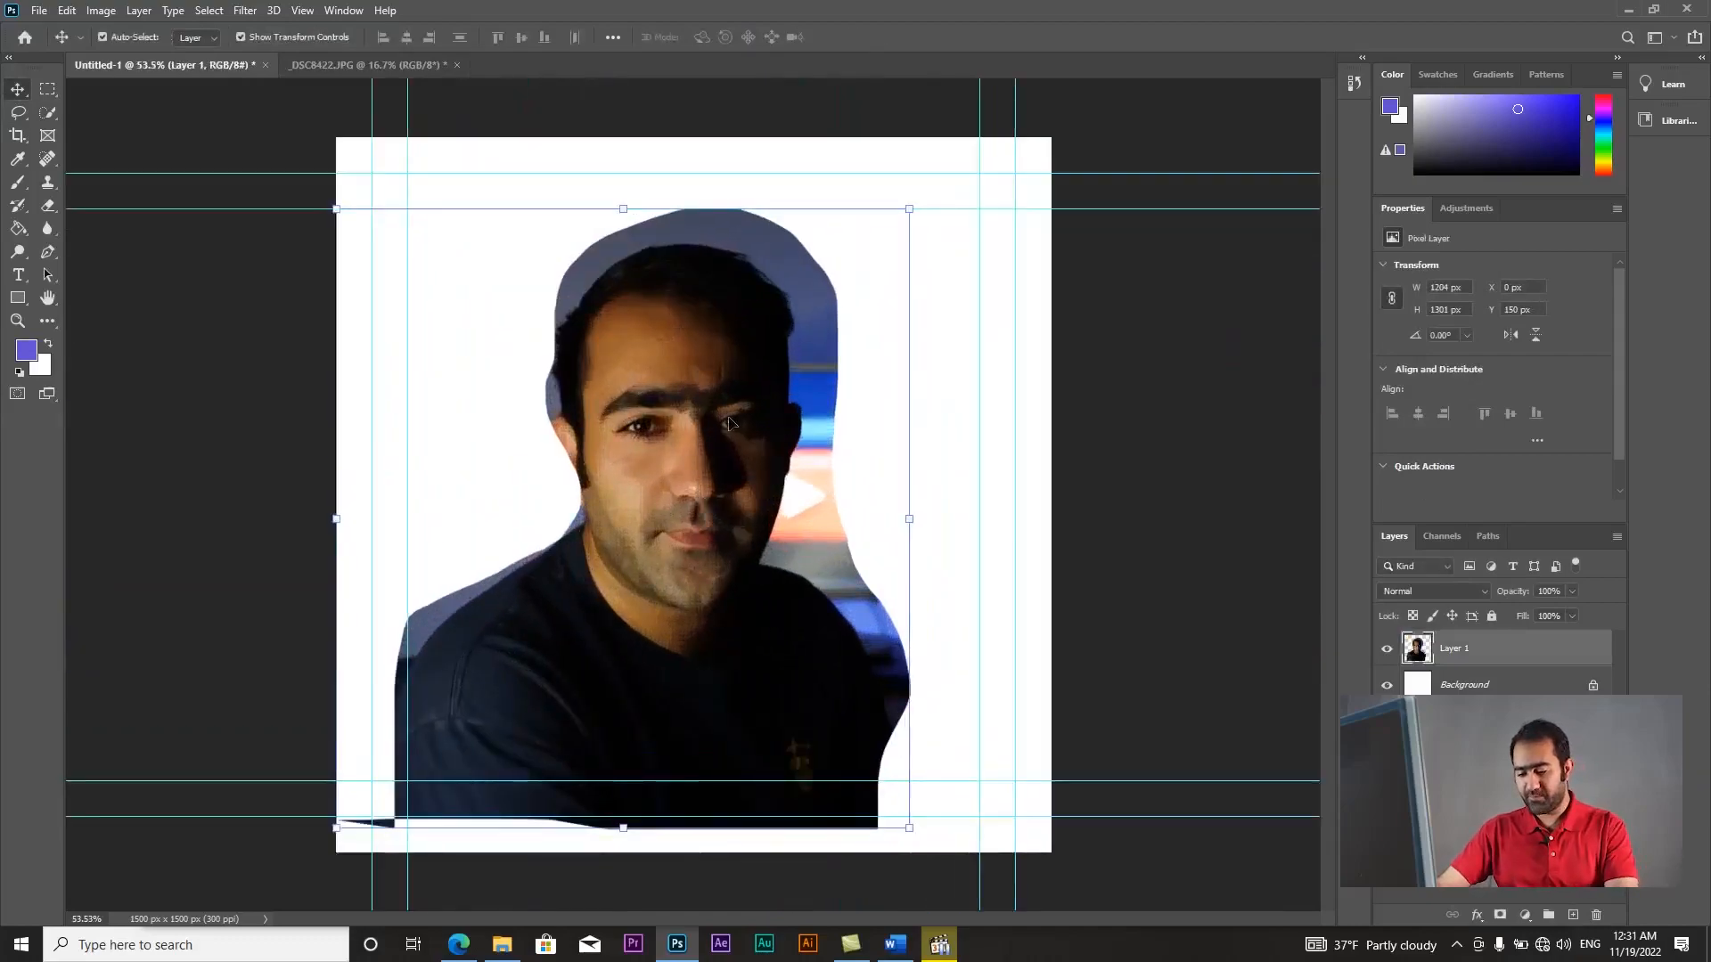
- Delete the man's cutout layer from Untitled-1 and return to the _DSC8422.JPG photo
key("Delete")
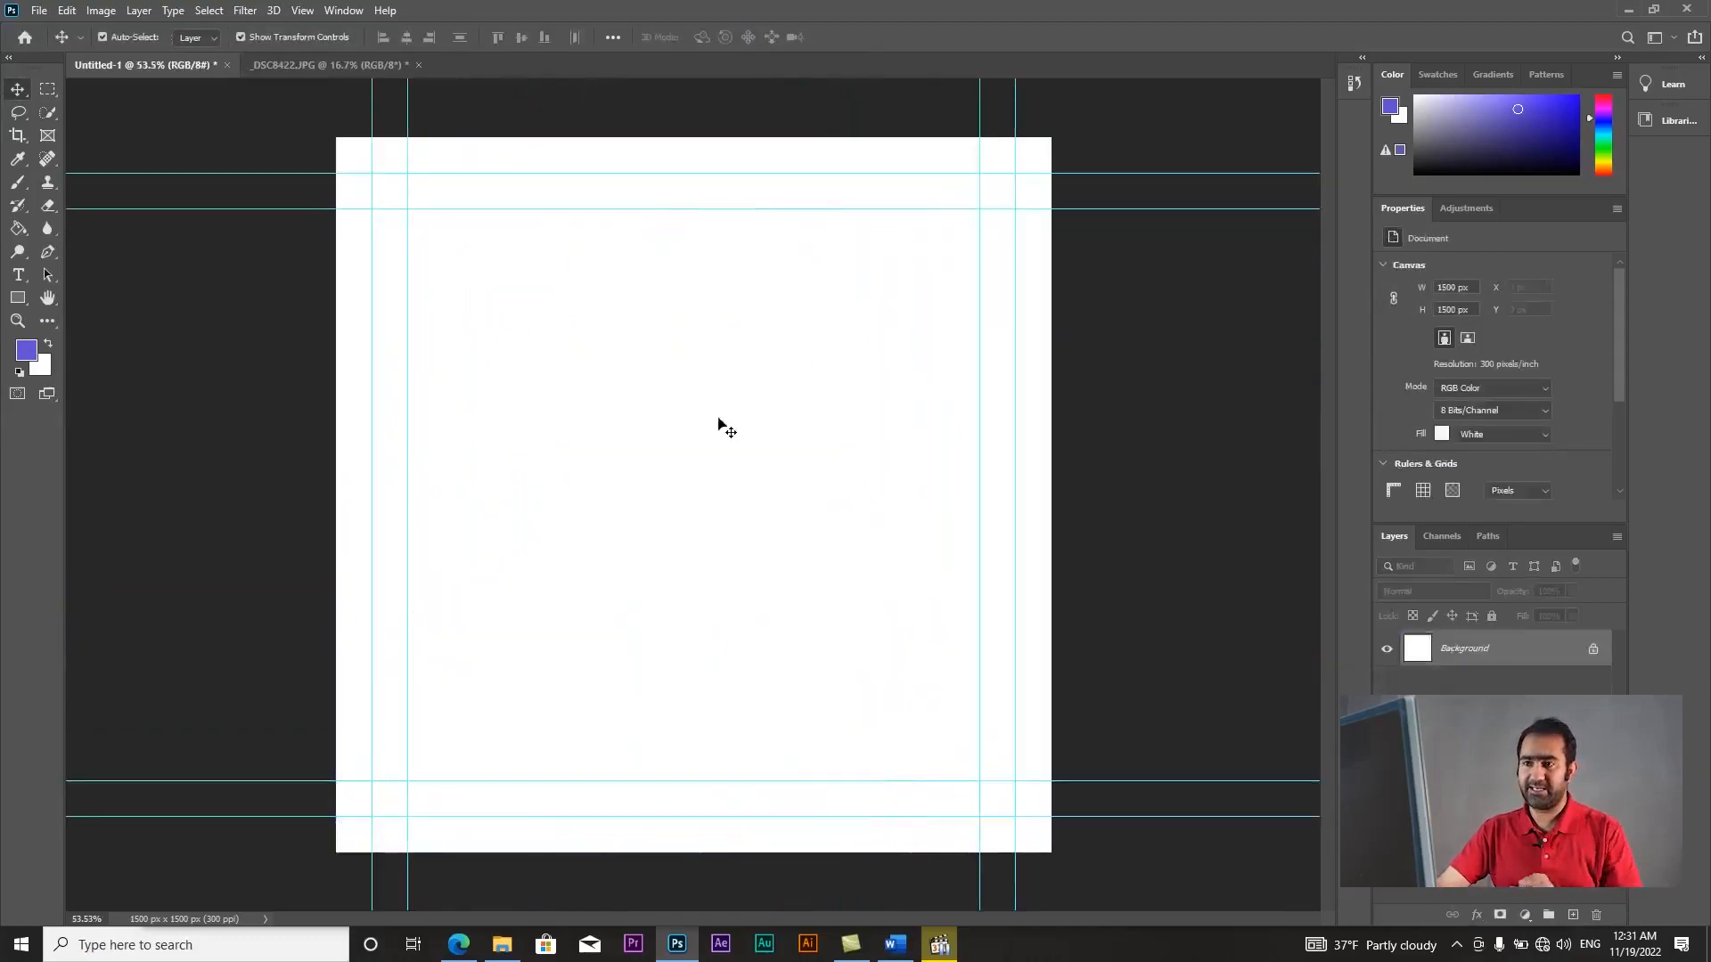
left_click(270, 63)
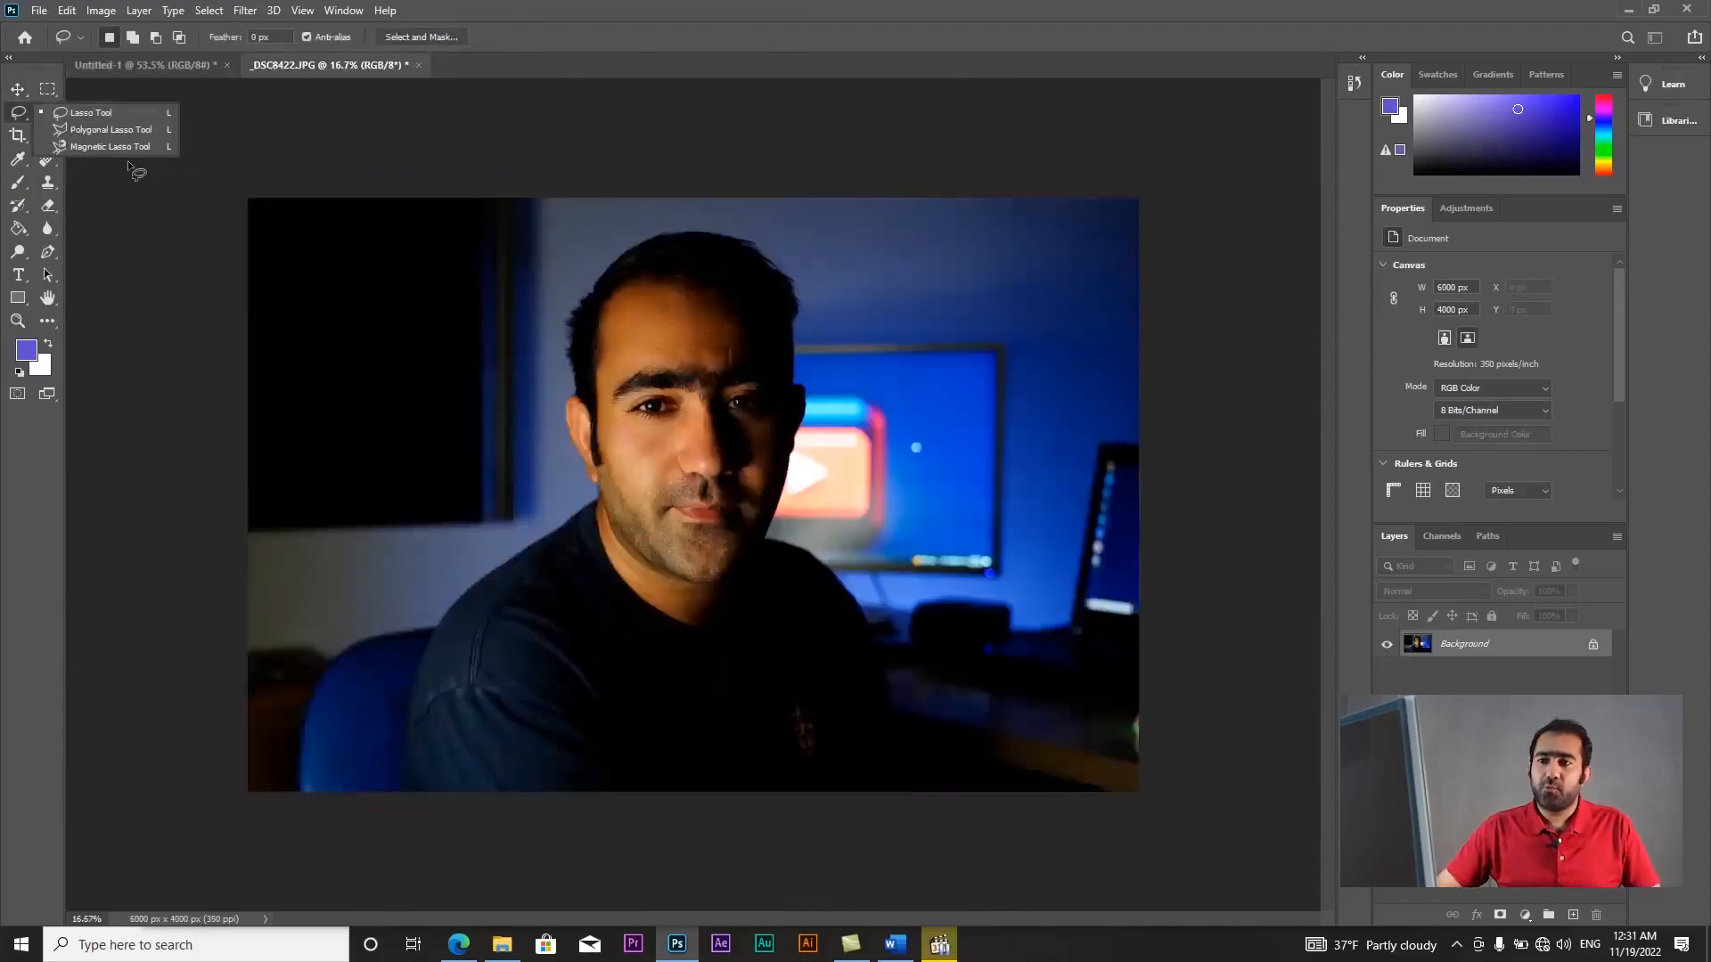
- Outline the man's head and body with a closed straight-edged selection using the Polygonal Lasso tool
left_click(120, 130)
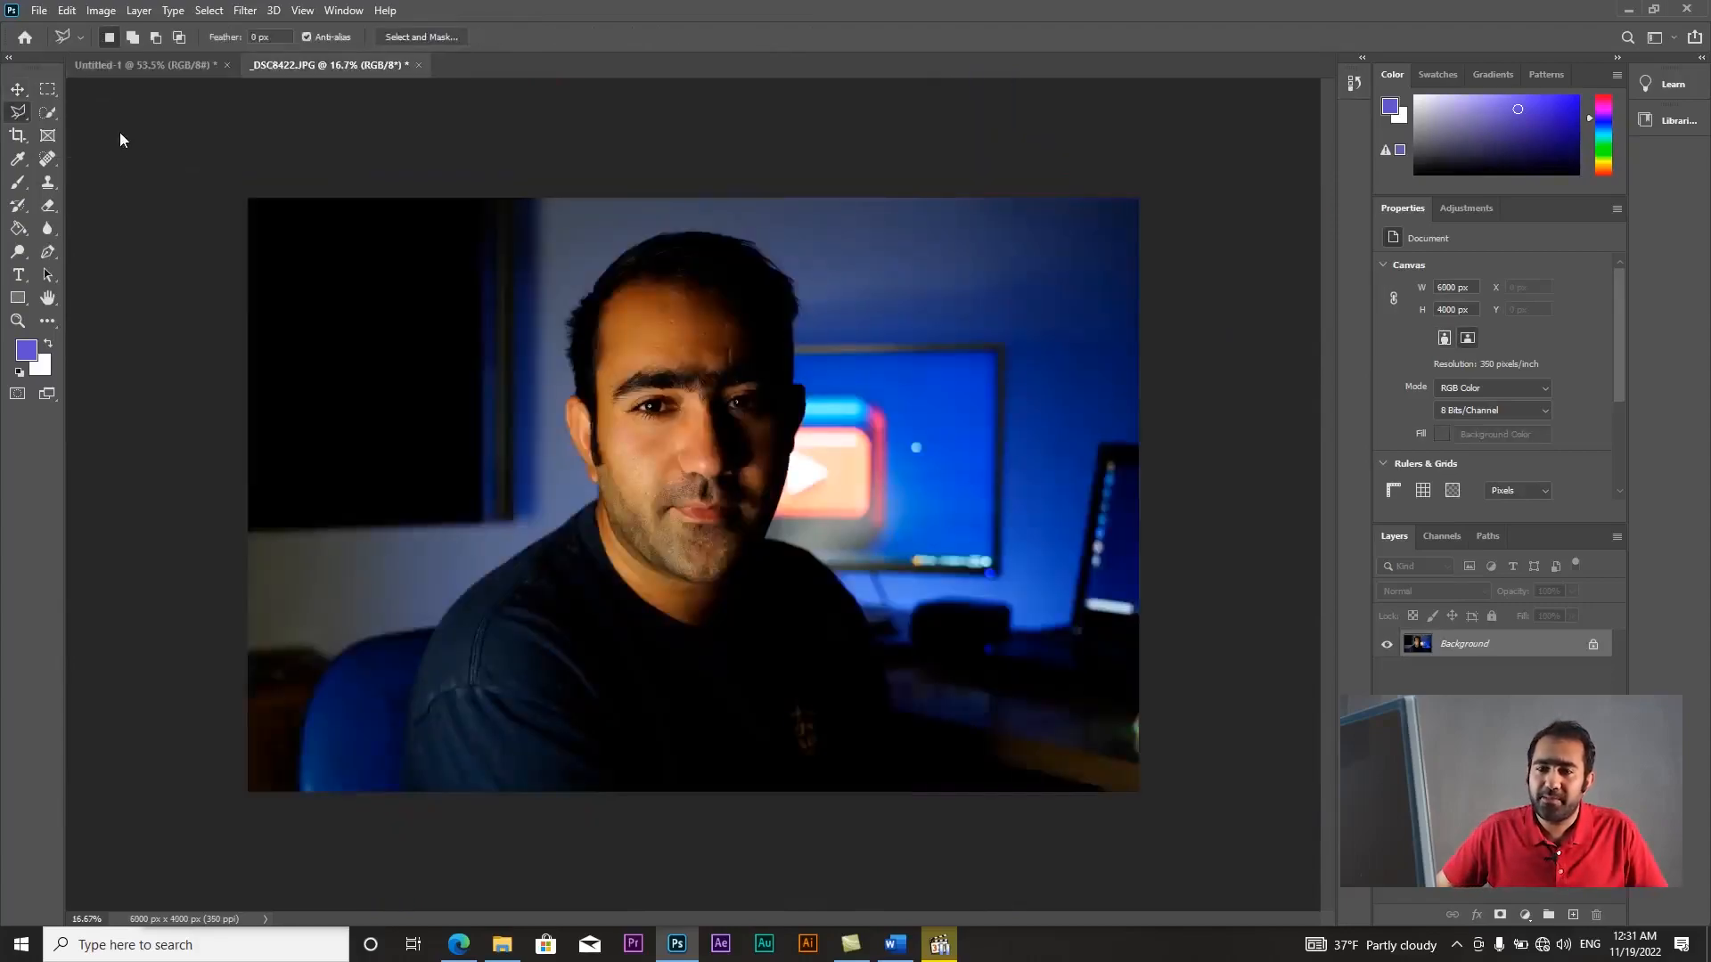
left_click(413, 792)
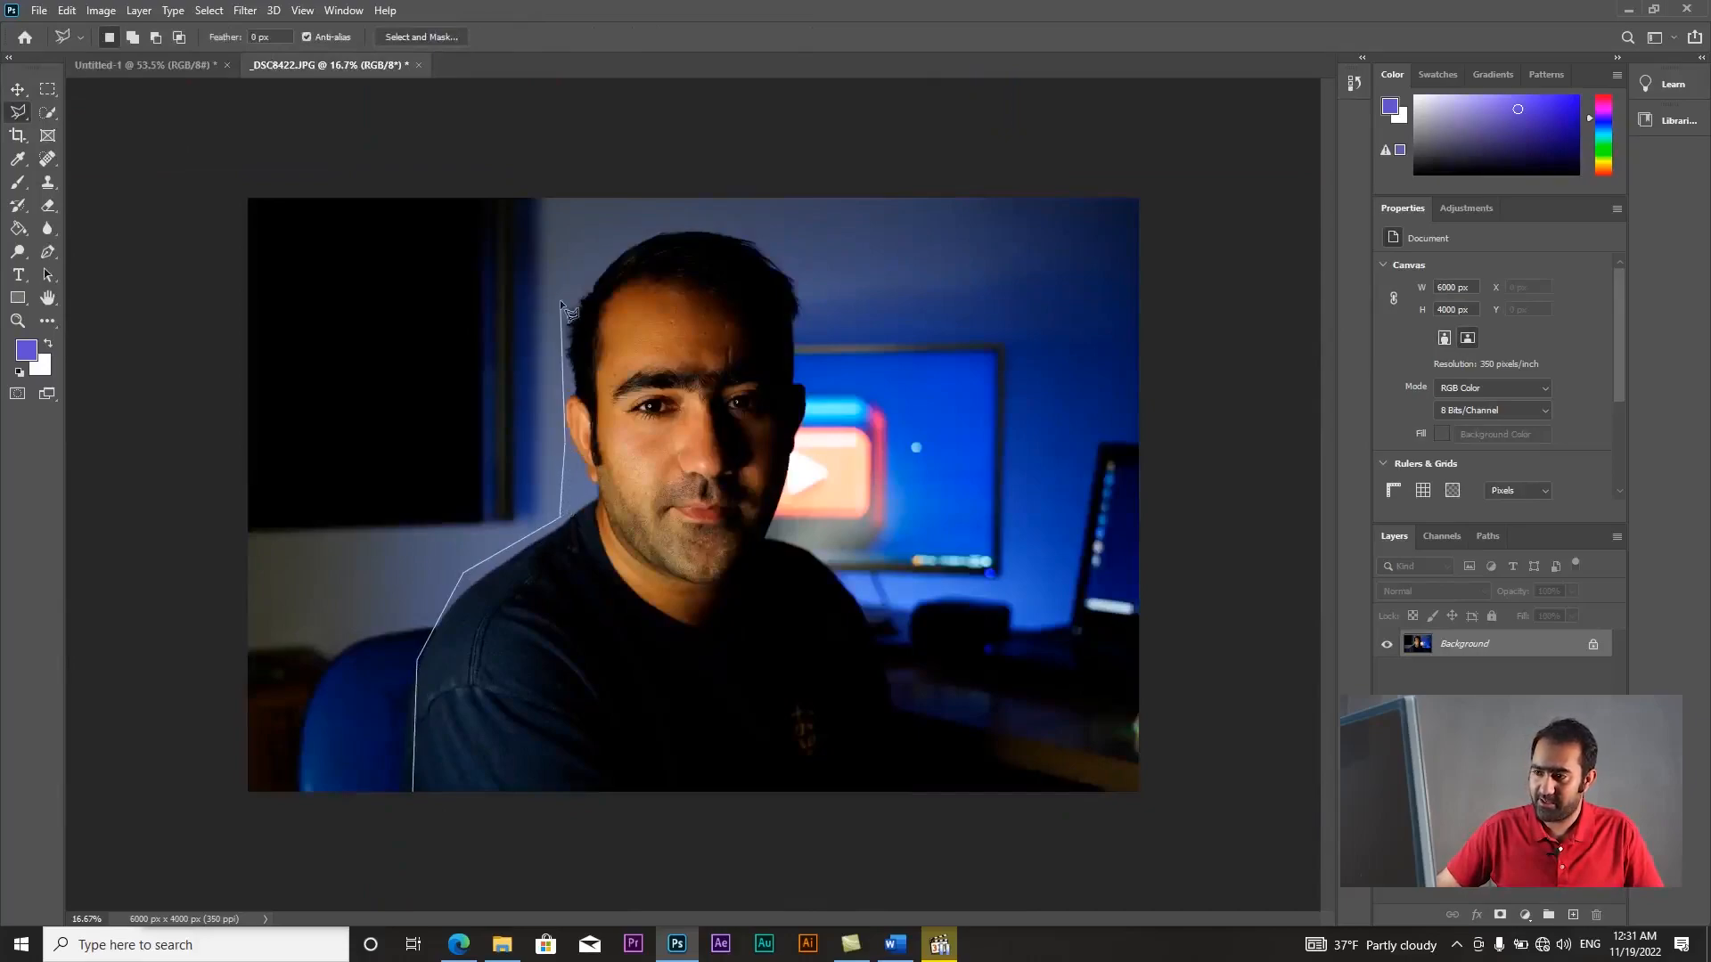
left_click(808, 471)
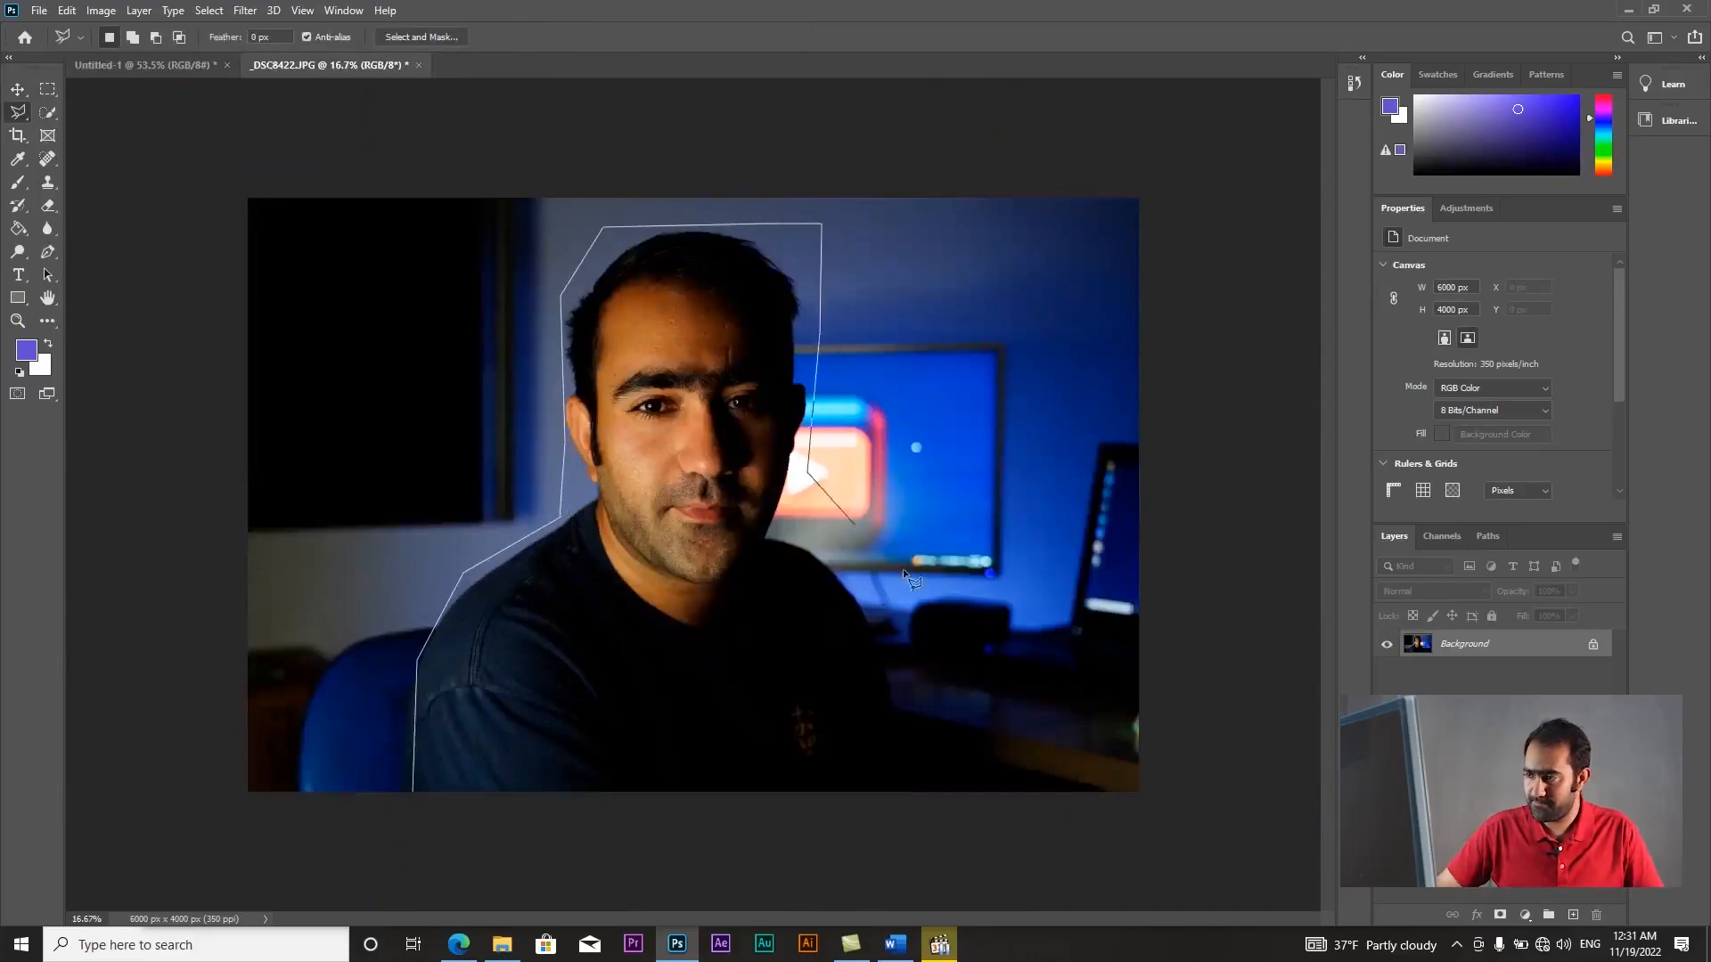
left_click(908, 571)
left_click(947, 678)
left_click(944, 789)
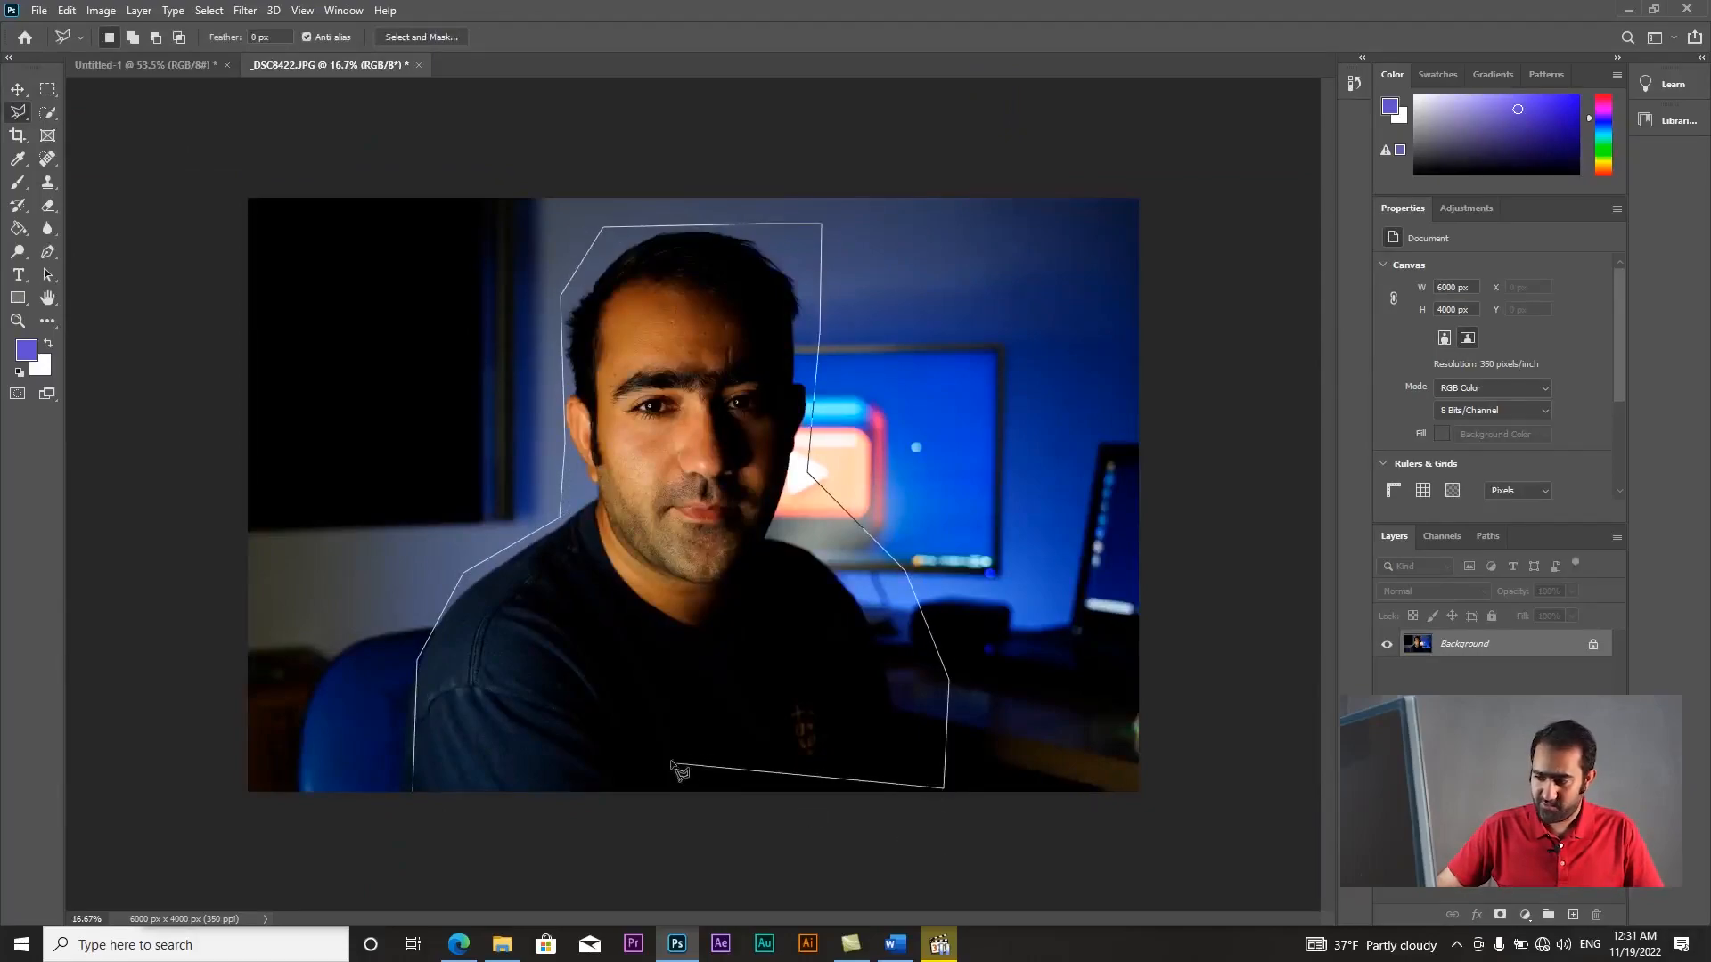
left_click(412, 793)
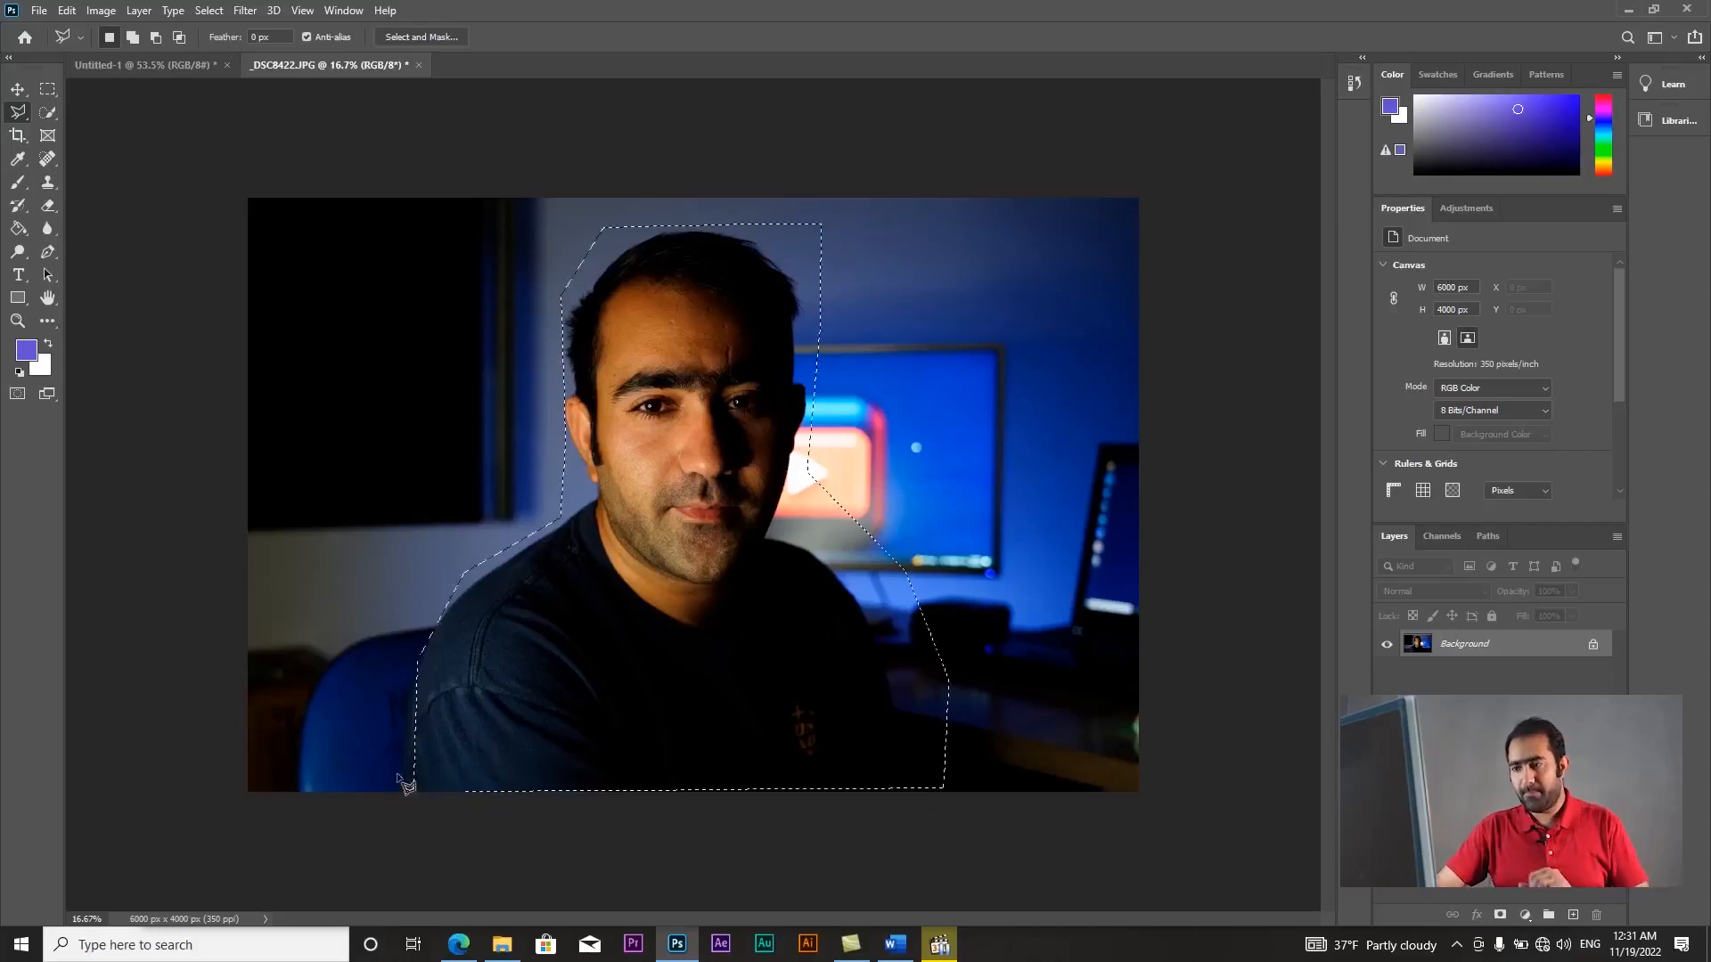
- Try moving the polygonal selection of the man slightly, undo the move and deselect
key("v")
mouse_move(781, 571)
left_mouse_down()
mouse_move(568, 558)
mouse_move(915, 549)
mouse_move(696, 558)
left_mouse_up()
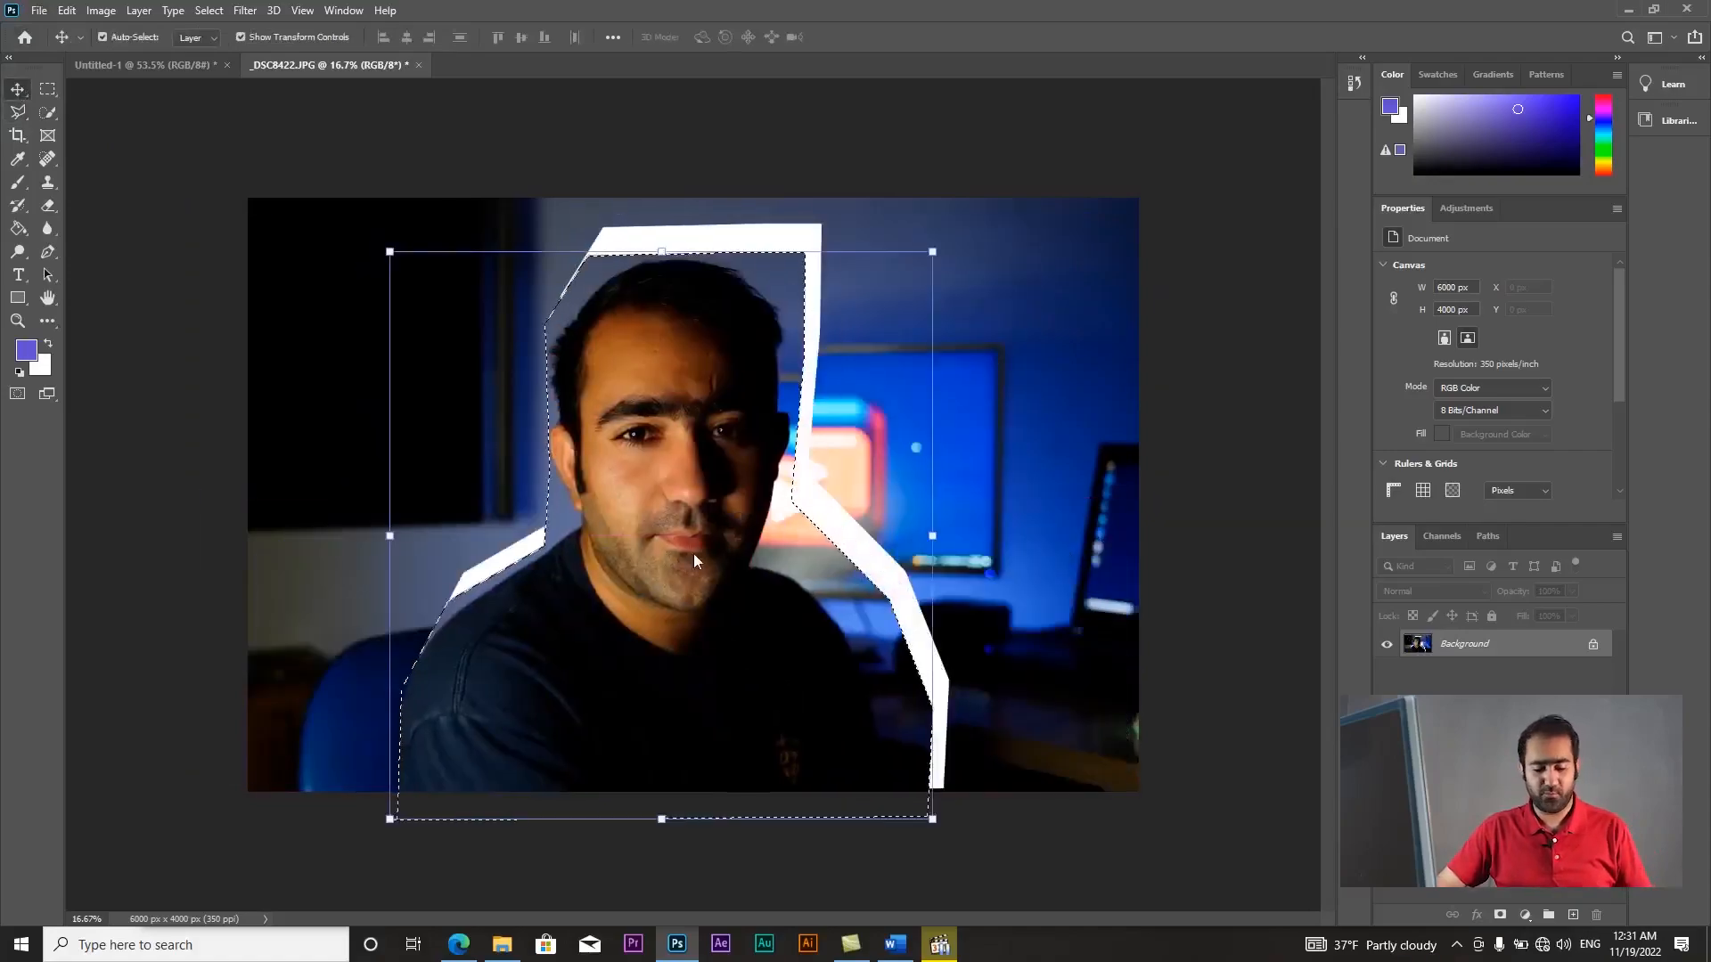
key("ctrl+z")
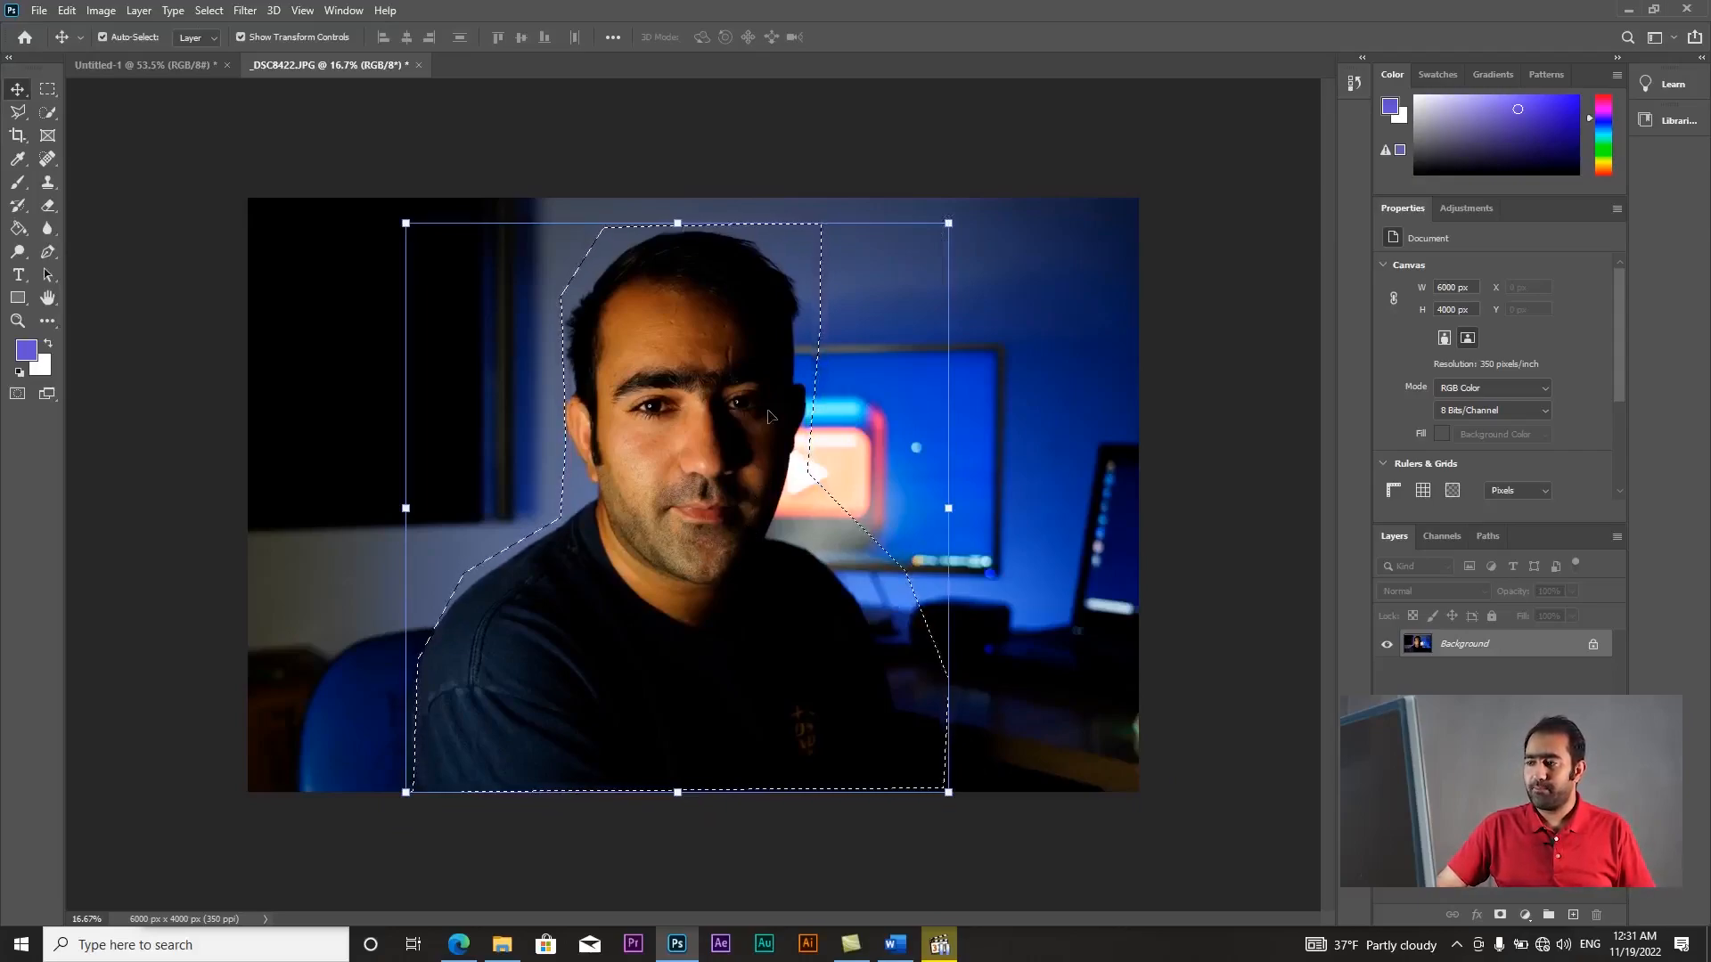
key("ctrl+d")
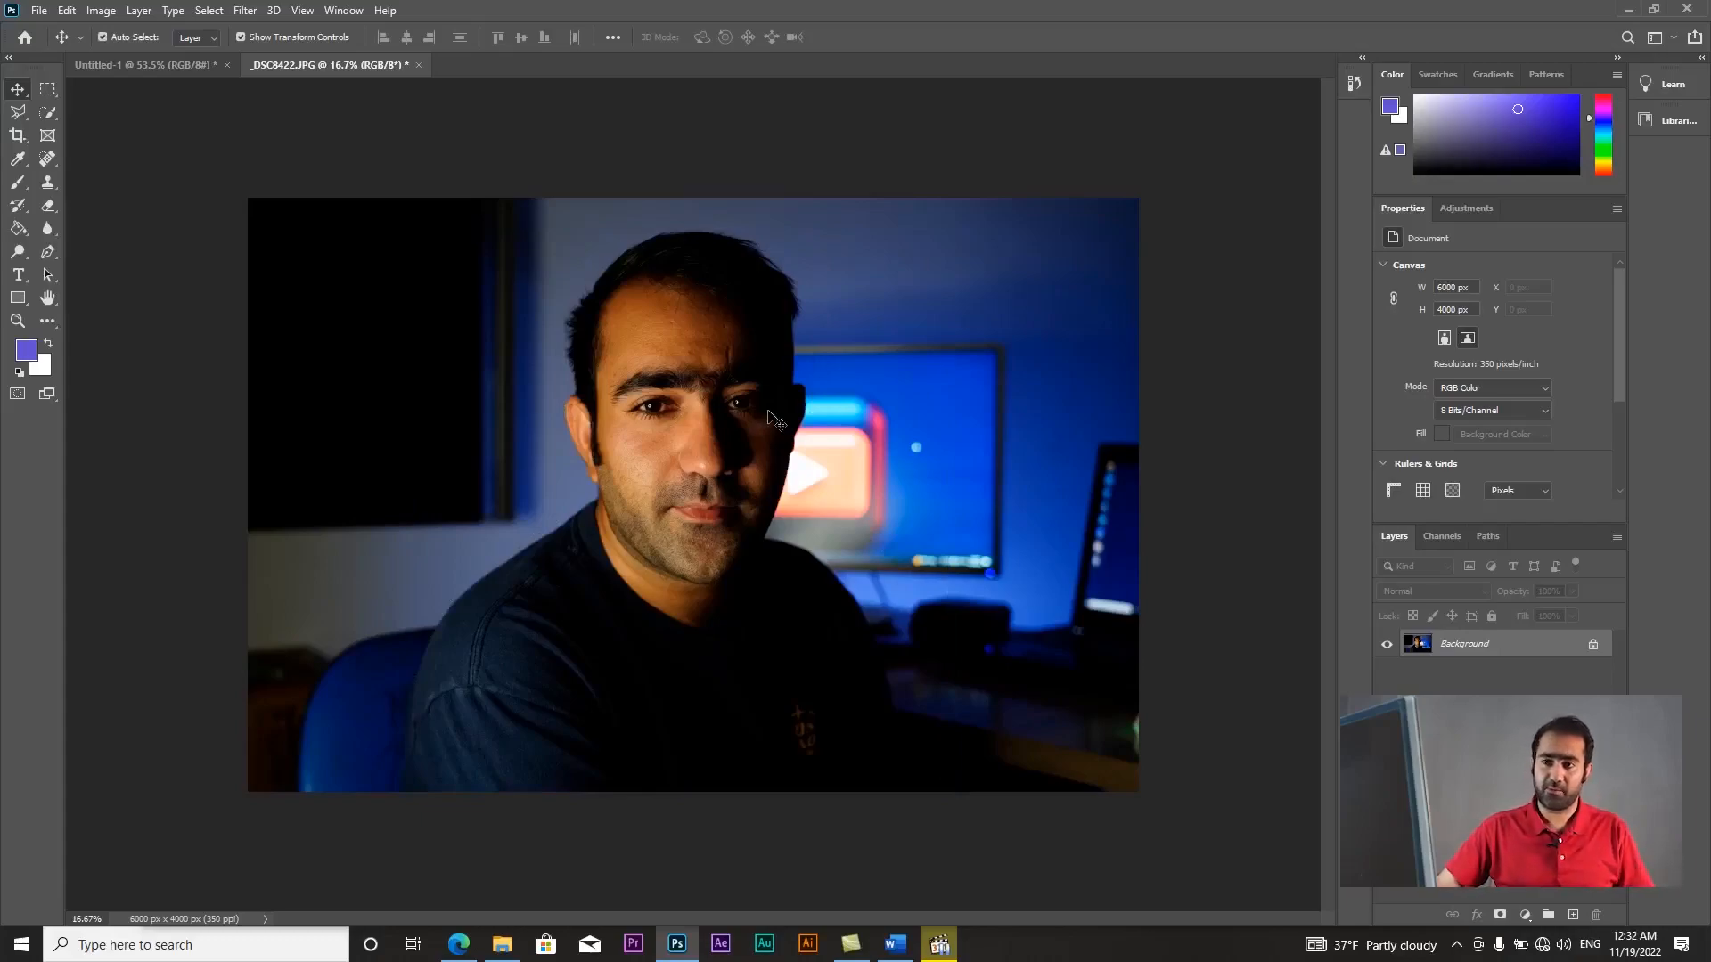
- Trace the edges of the man's head and body with the Magnetic Lasso tool and close the selection along the photo's lower edge
left_click(21, 117)
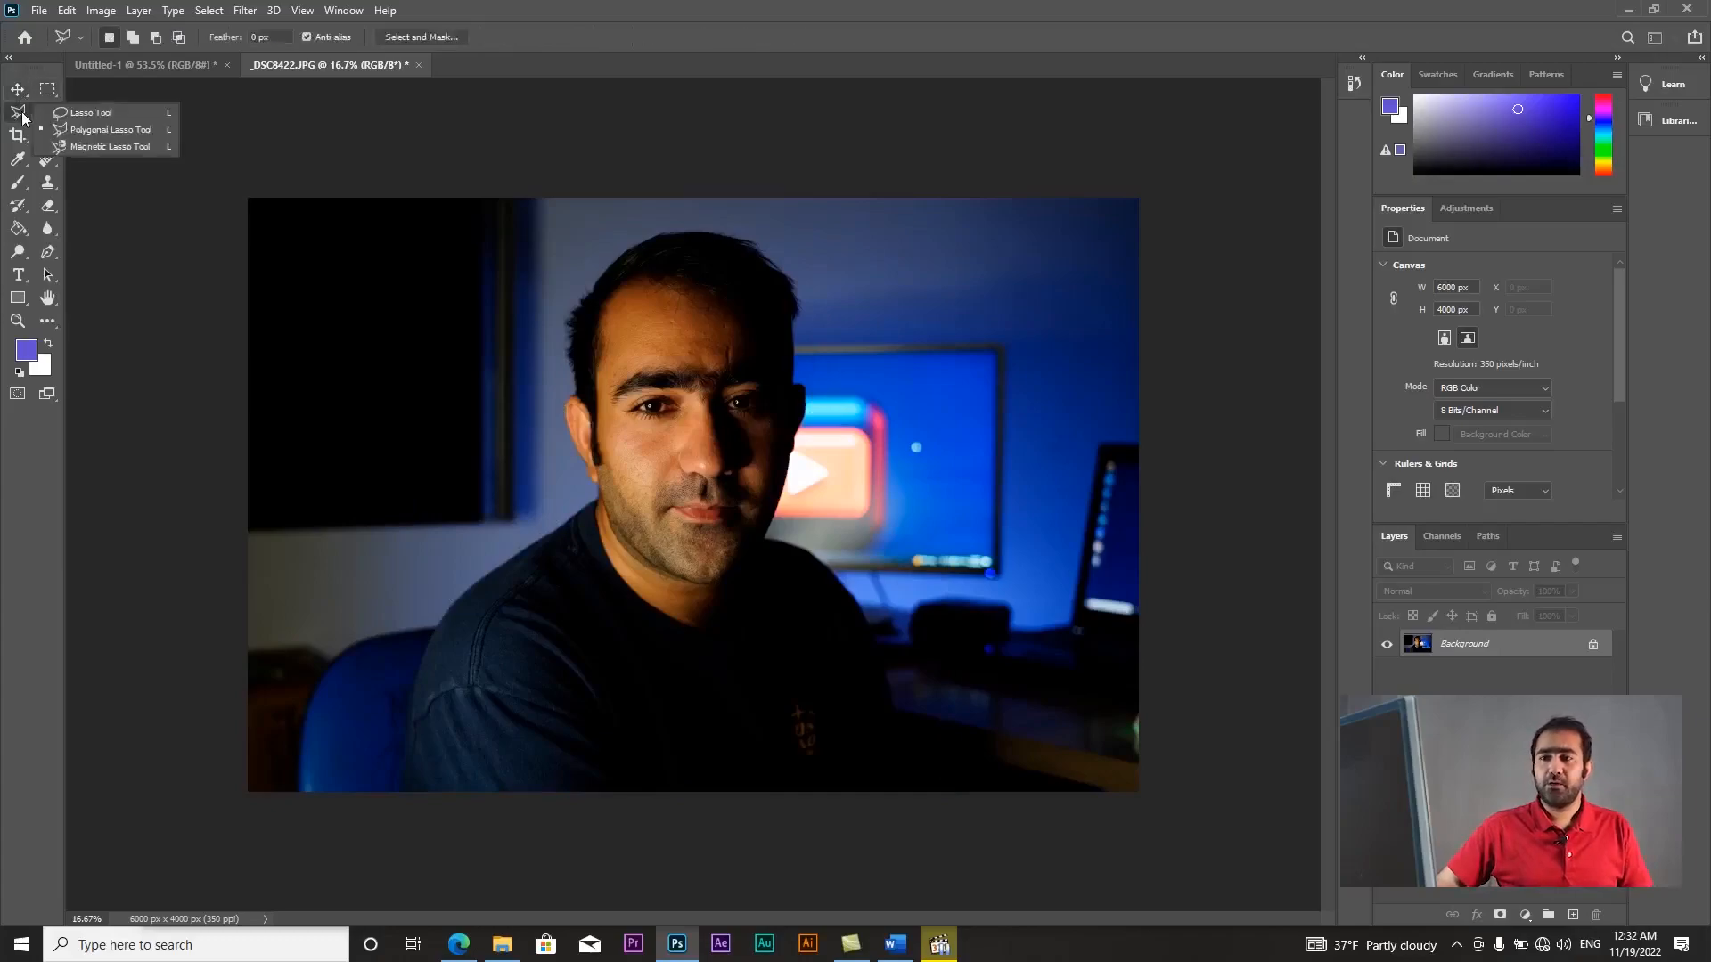
left_click(101, 147)
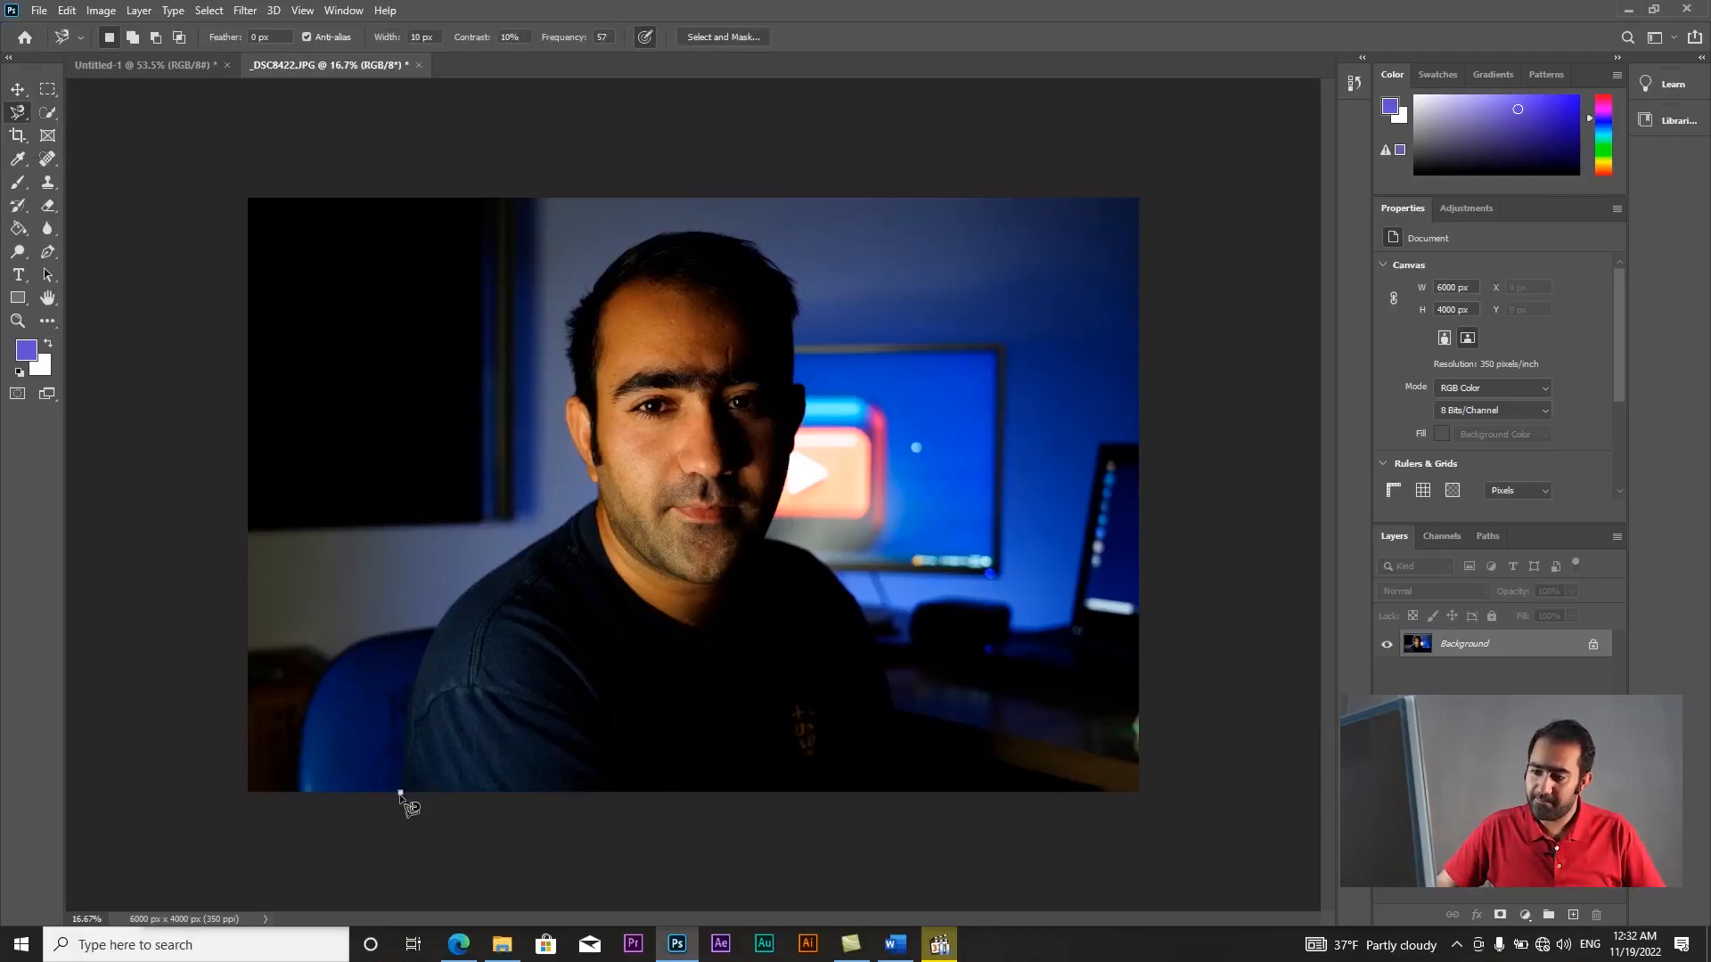
mouse_move(400, 793)
left_mouse_down()
mouse_move(399, 705)
mouse_move(435, 610)
mouse_move(598, 495)
mouse_move(566, 397)
mouse_move(565, 305)
mouse_move(590, 264)
mouse_move(690, 230)
mouse_move(777, 256)
mouse_move(805, 439)
mouse_move(766, 560)
mouse_move(846, 601)
mouse_move(945, 813)
mouse_move(347, 808)
mouse_move(393, 795)
left_mouse_up()
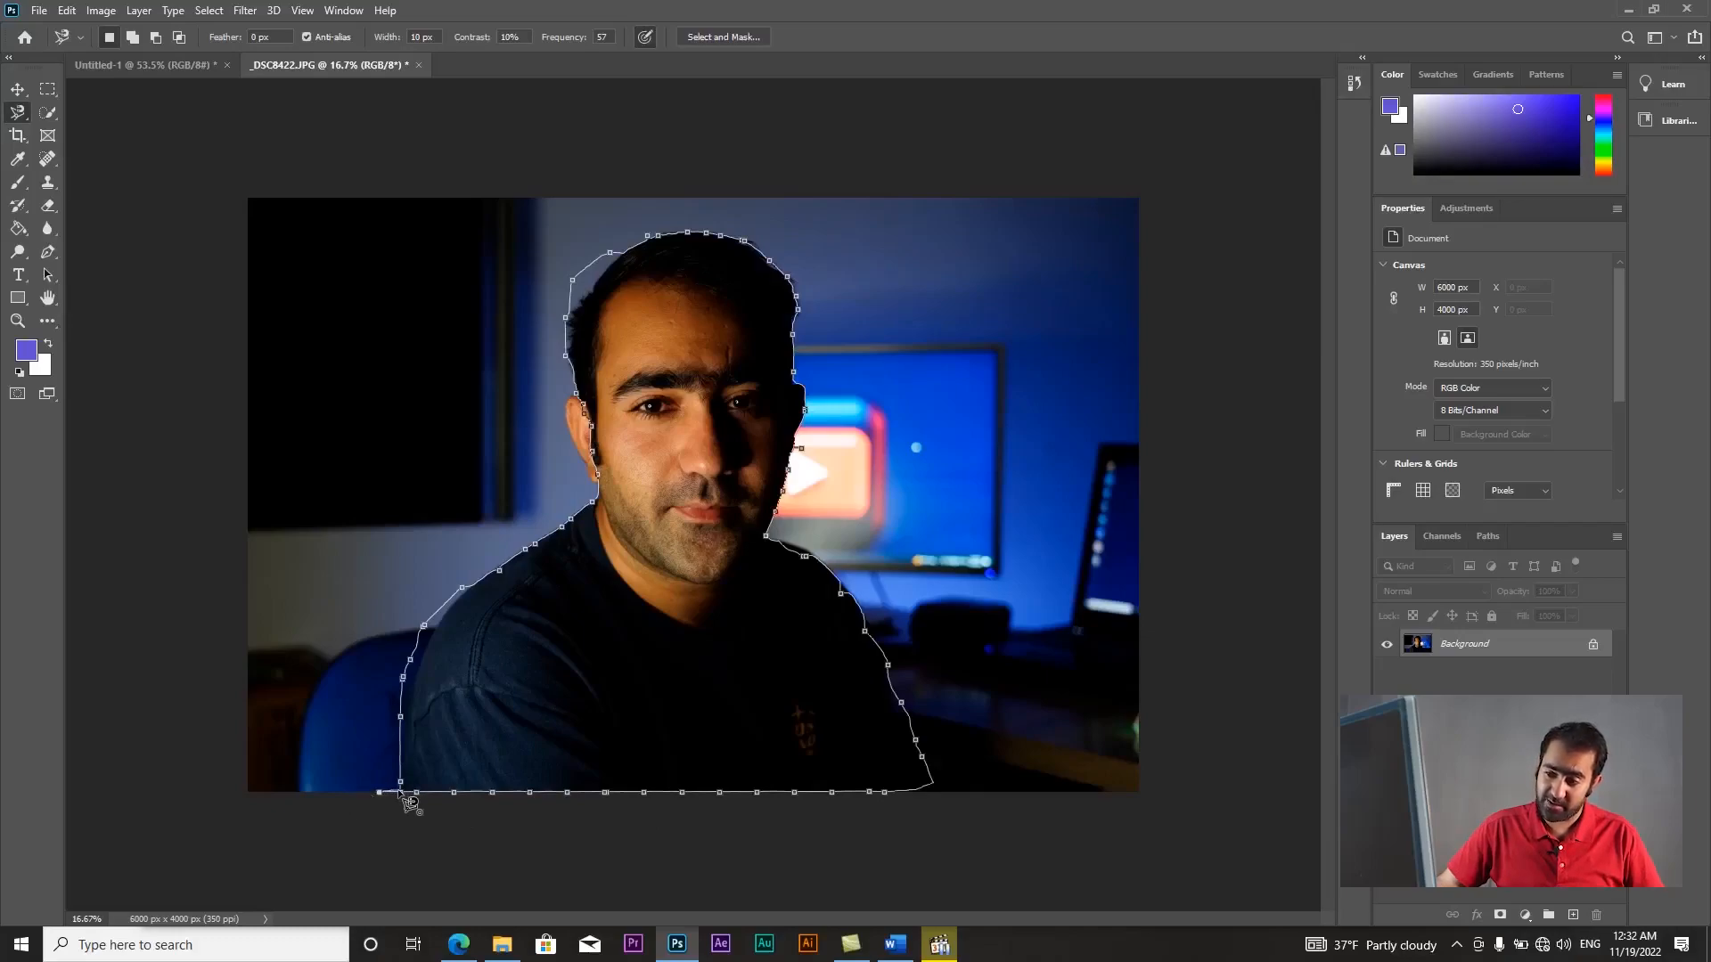
left_click(400, 792)
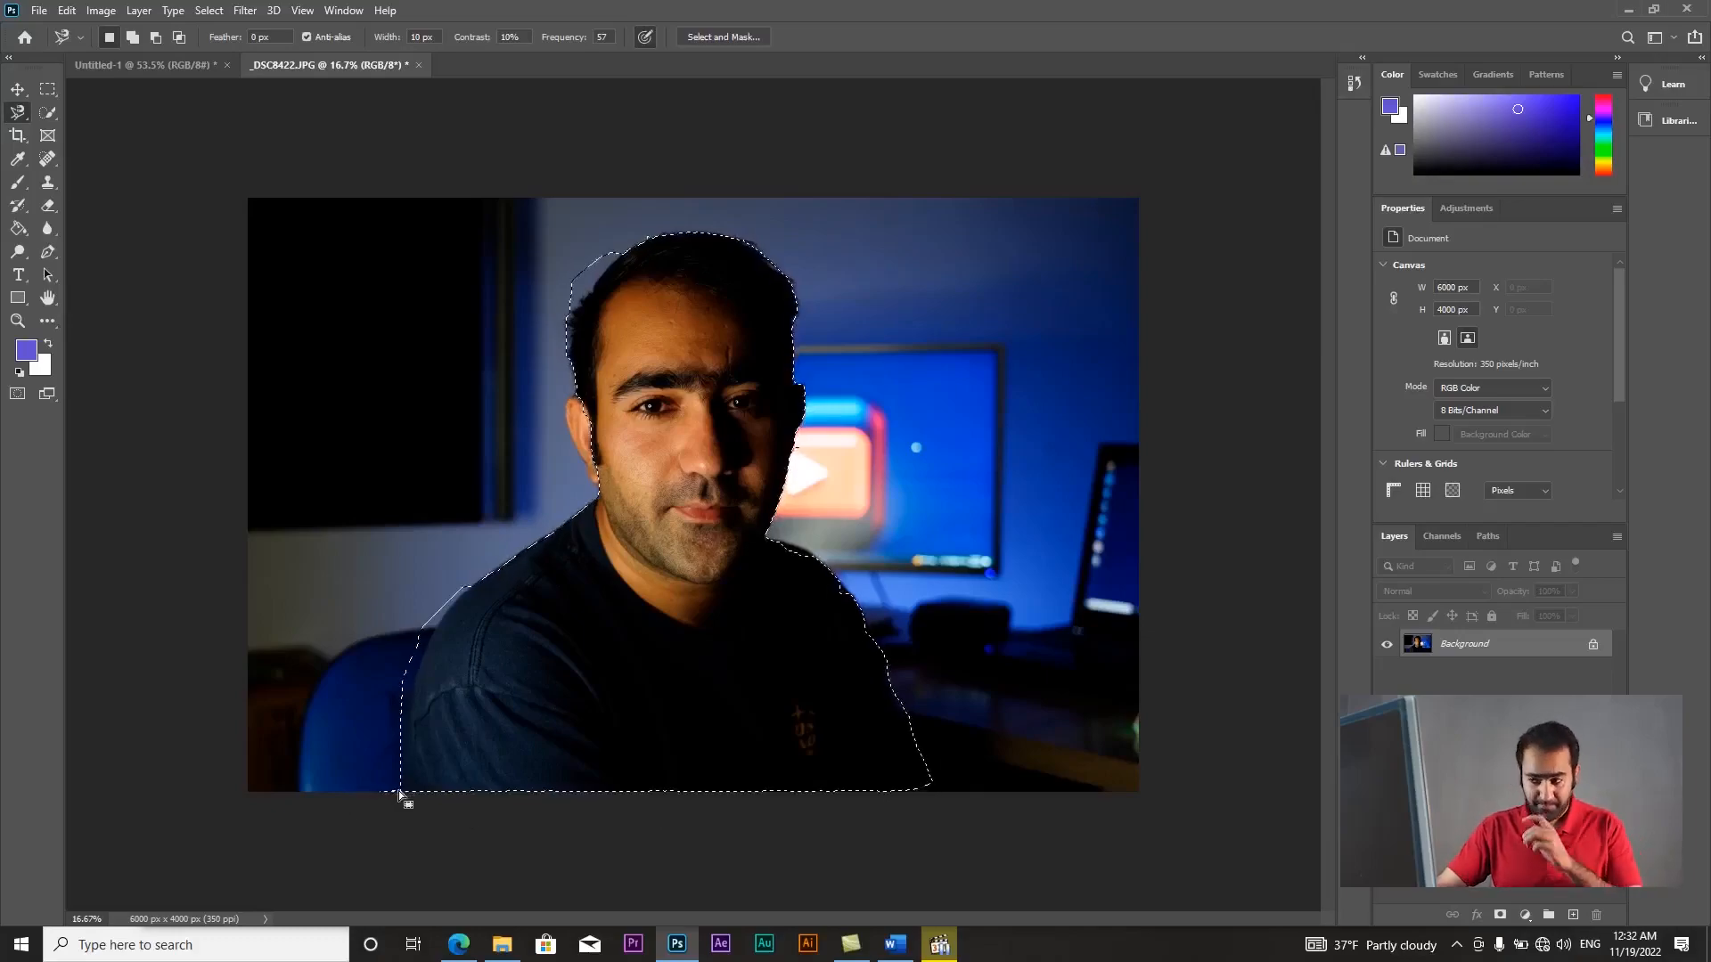
- Test the magnetic lasso cutout by shifting the man up and to the right, undo the shift and deselect
left_click(17, 89)
left_click_drag(686, 606, 756, 581)
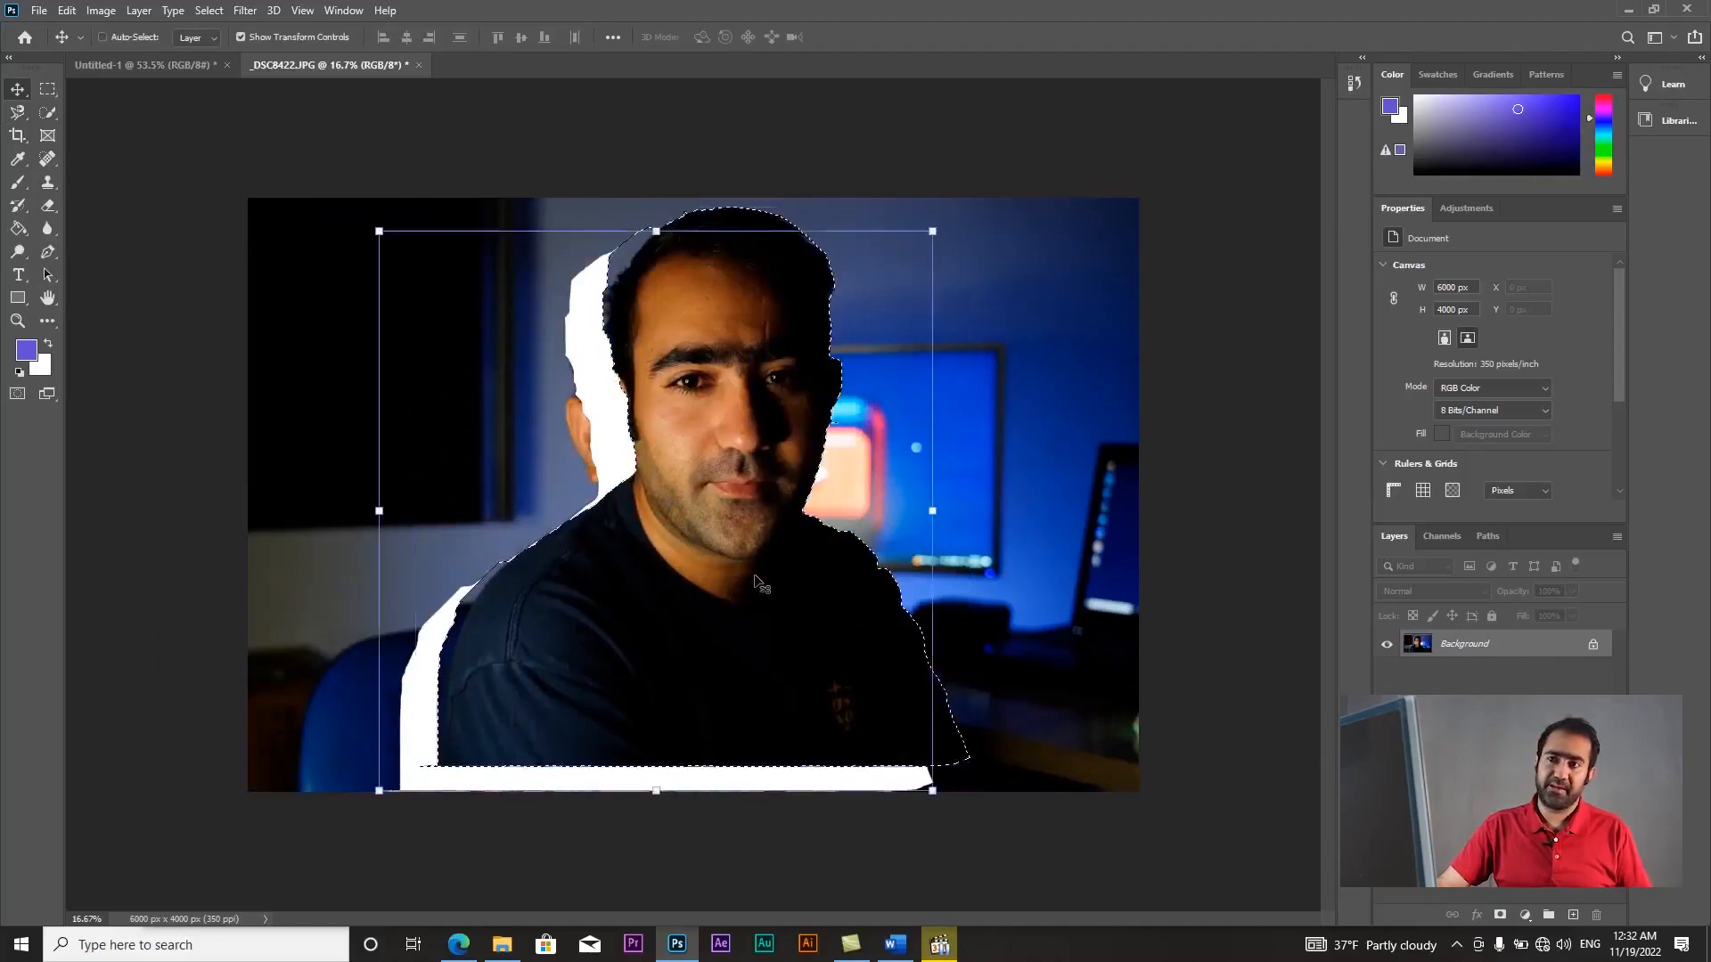
key("ctrl+z")
key("ctrl+d")
left_click(18, 113)
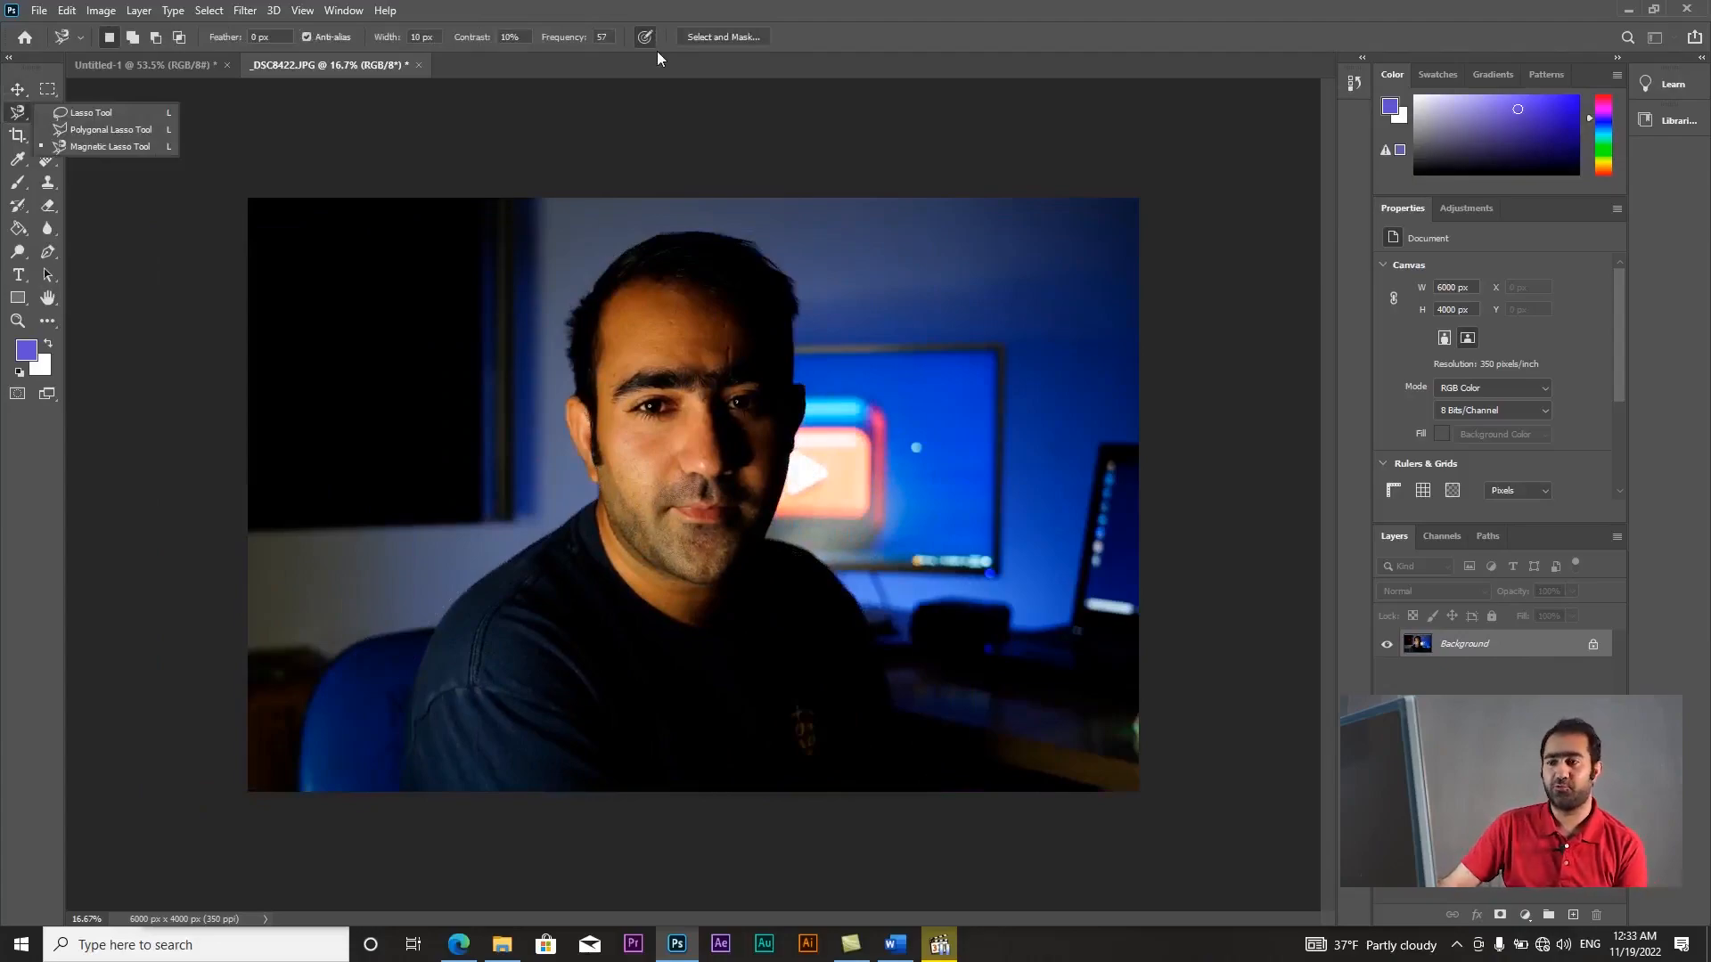
left_click(493, 4)
- Select the man by framing his head and body with a rectangle using the Object Selection tool, and clear the selection again
left_click(49, 113)
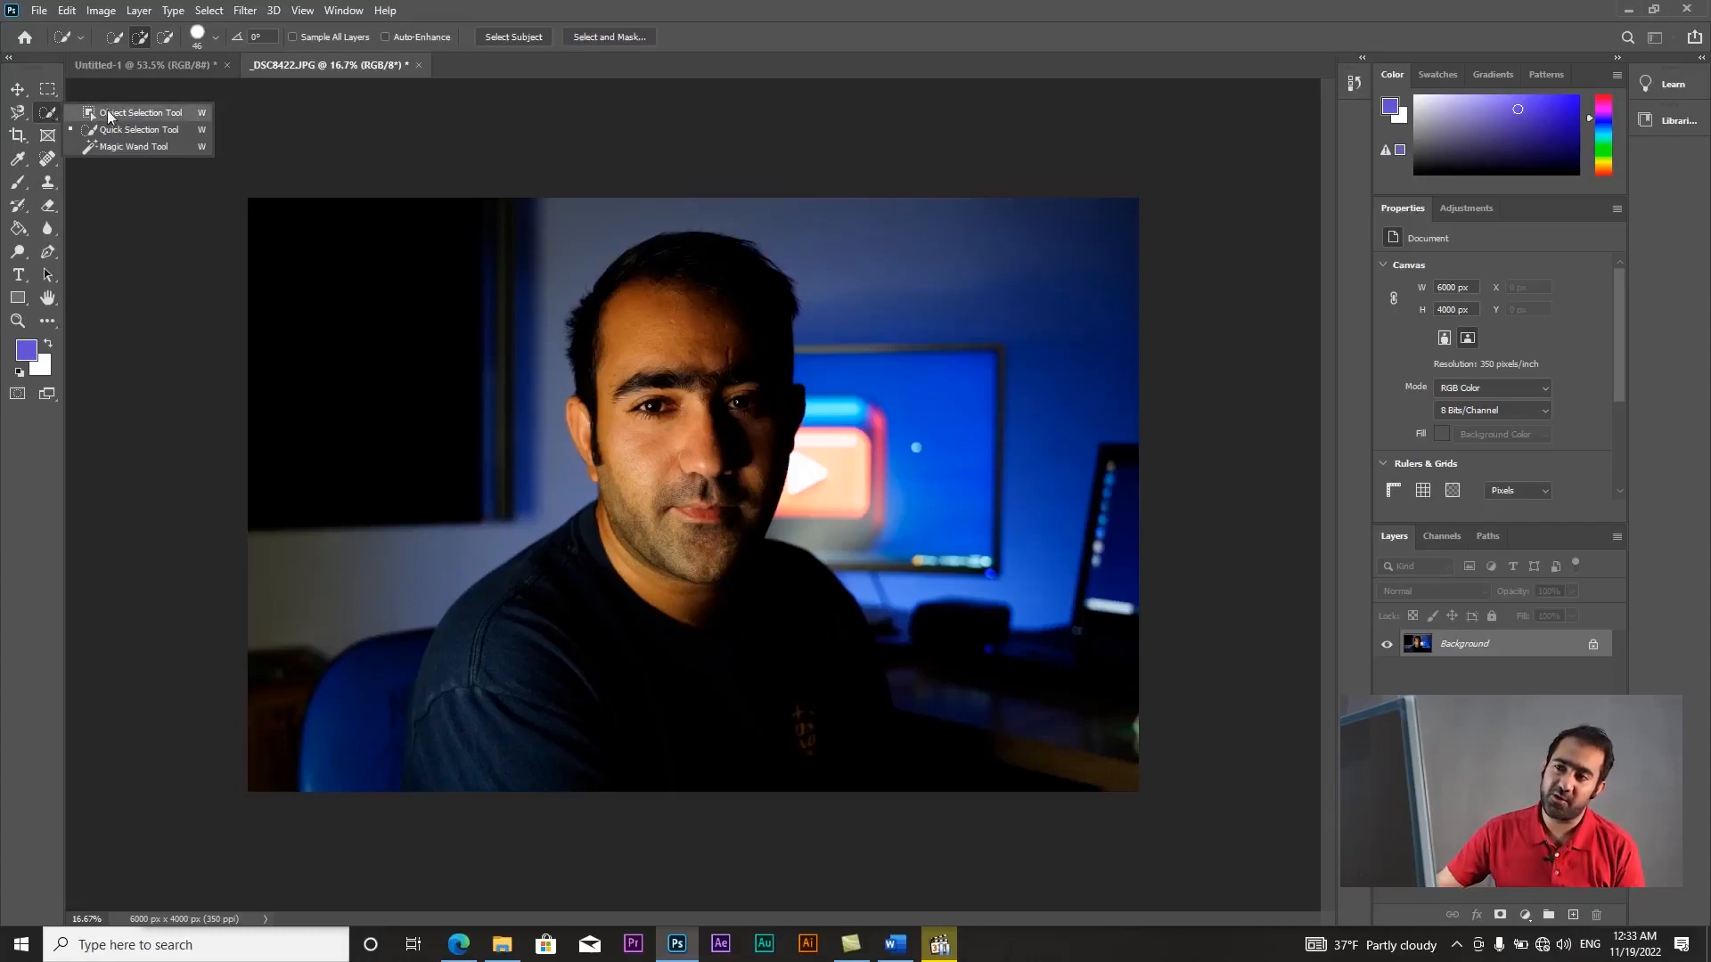
left_click(162, 110)
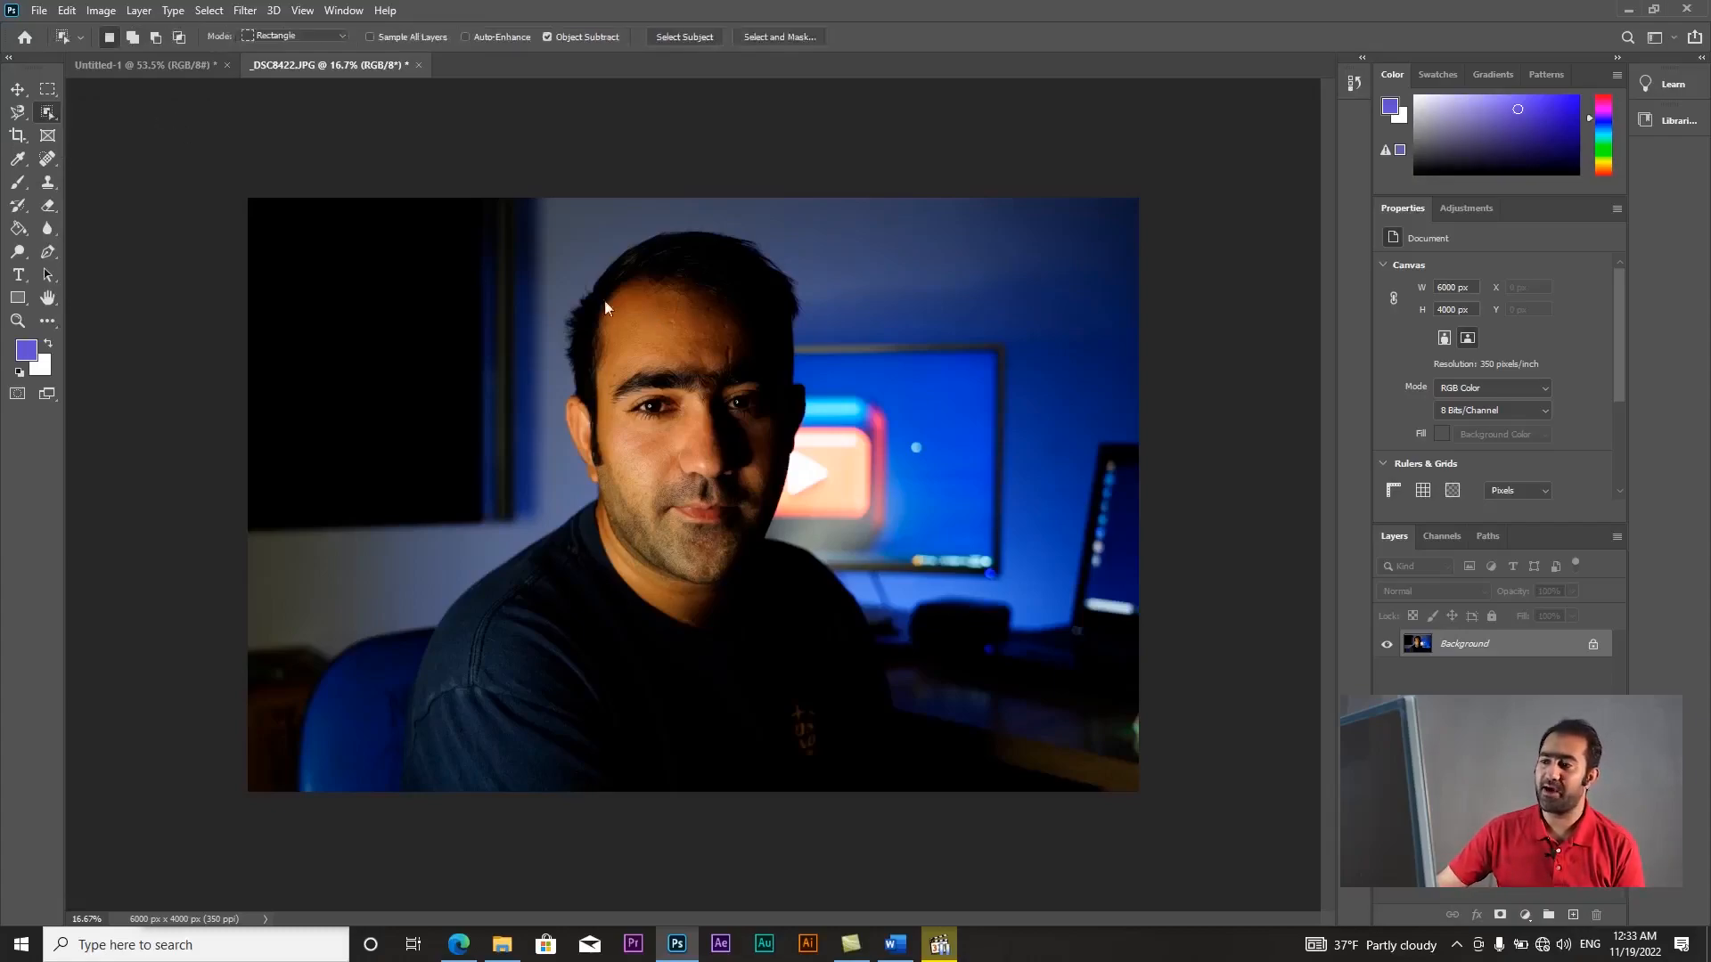
left_click_drag(345, 205, 987, 805)
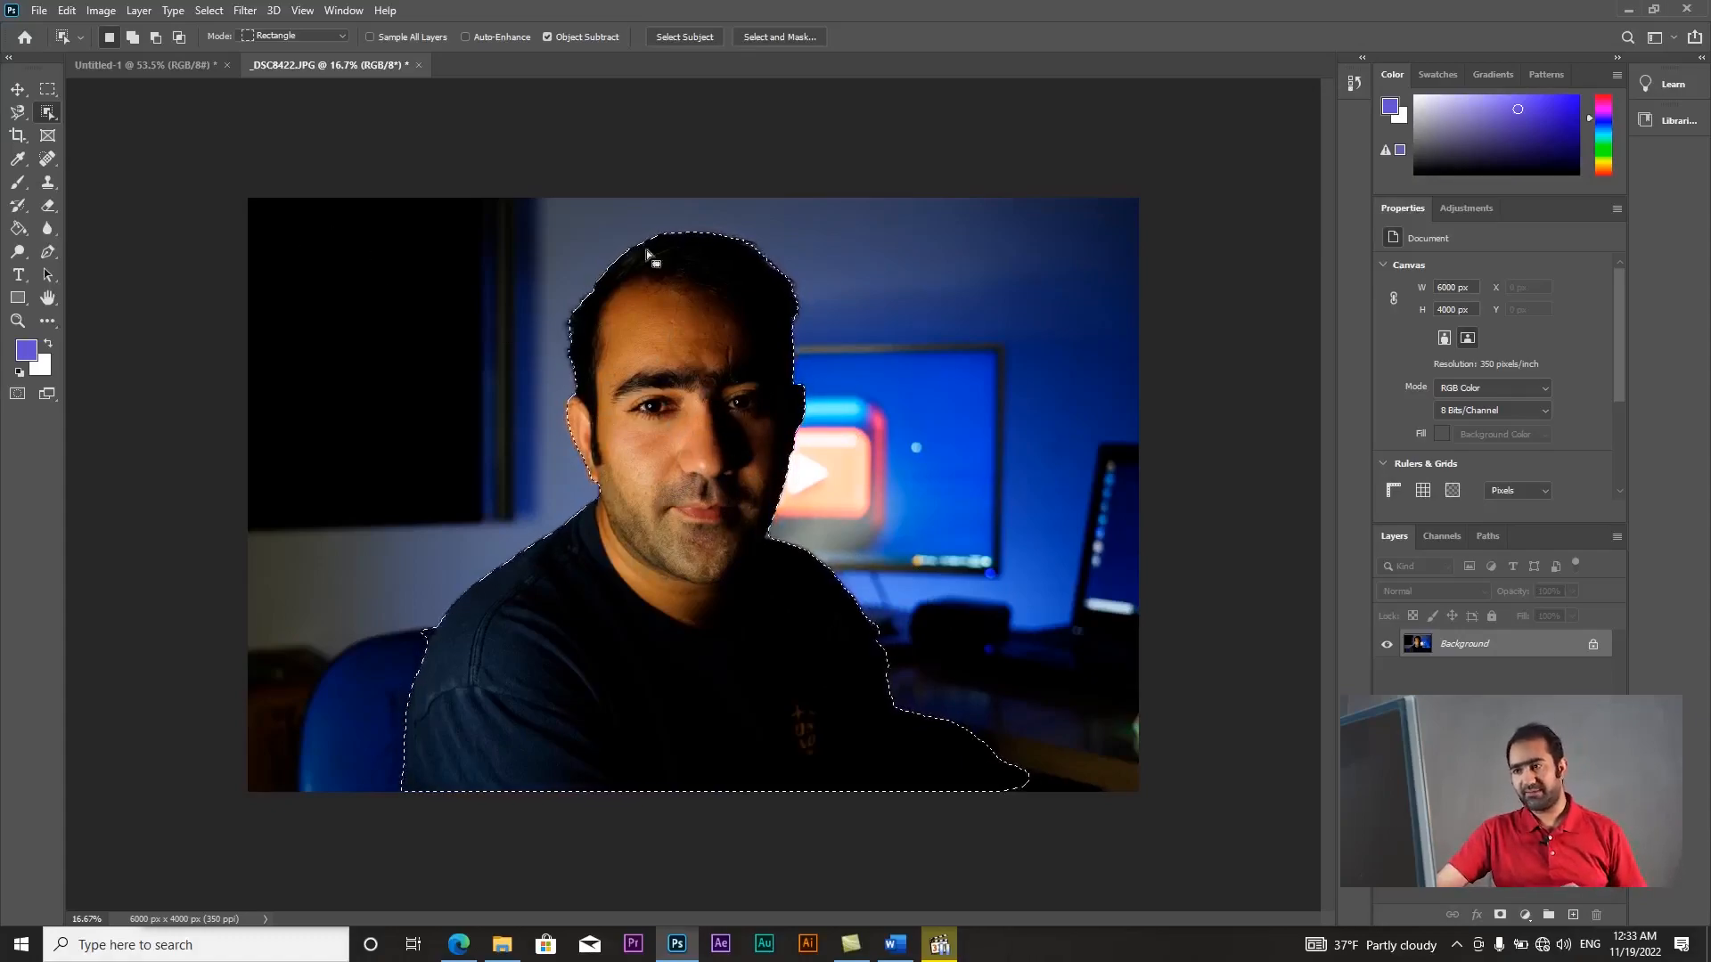
left_click(665, 272)
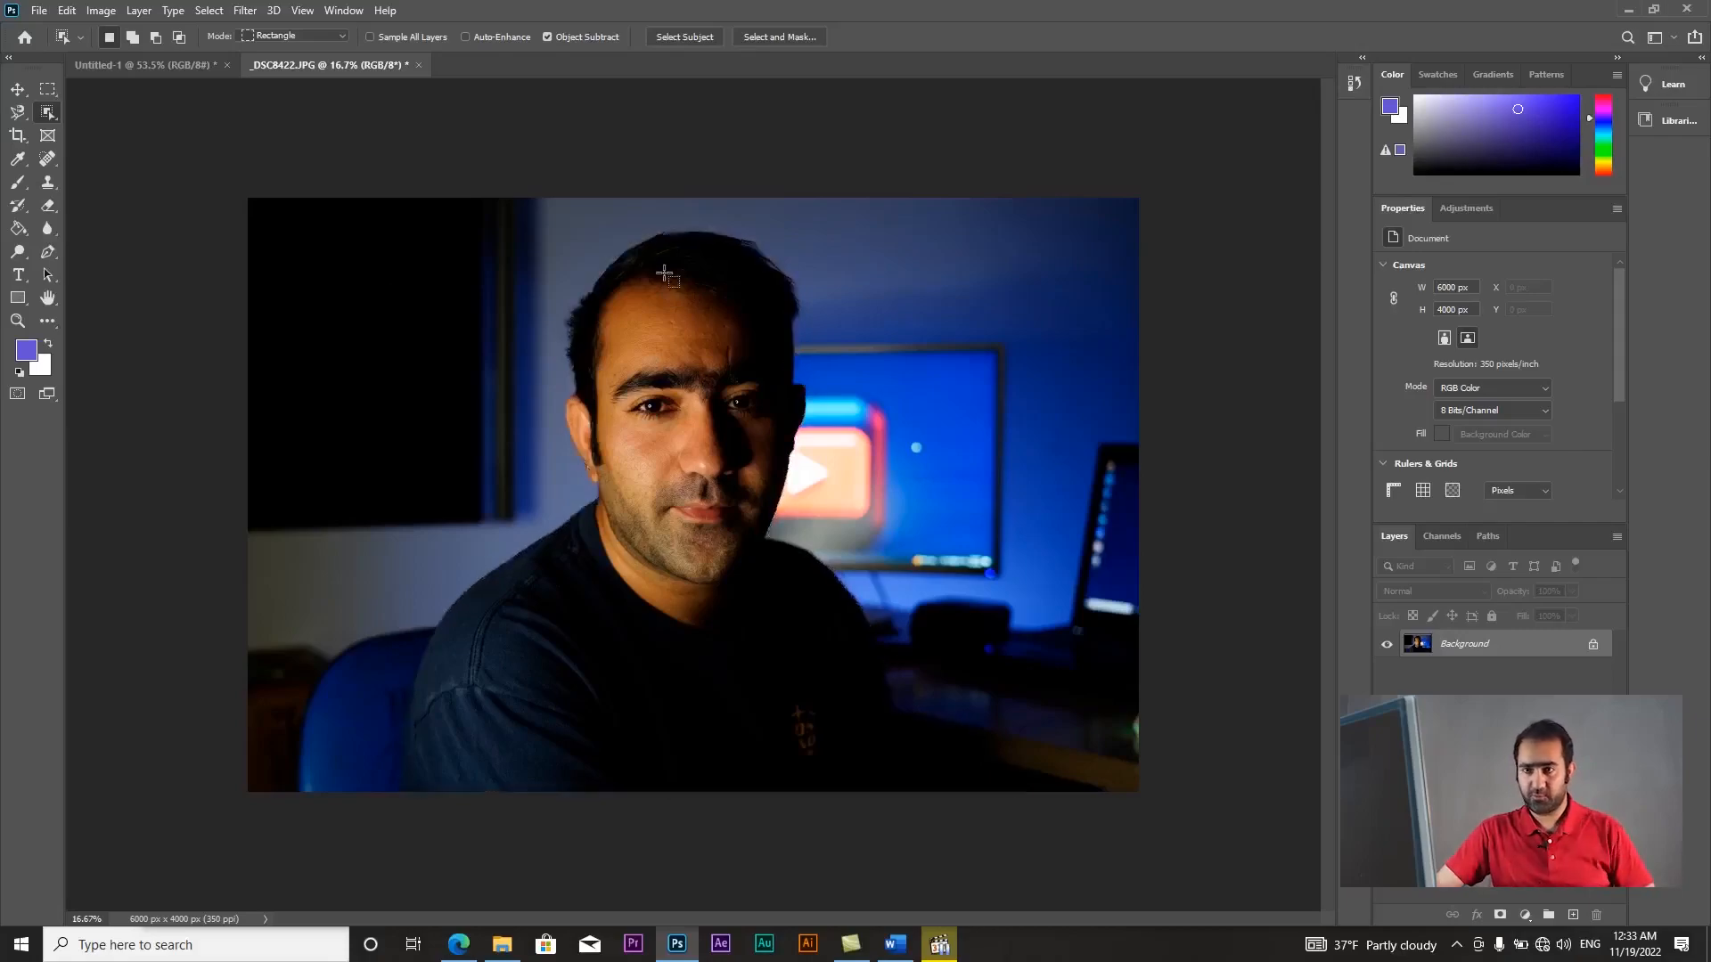
- Brush a selection over the man's shirt, face and hair with the Quick Selection tool
right_click(50, 112)
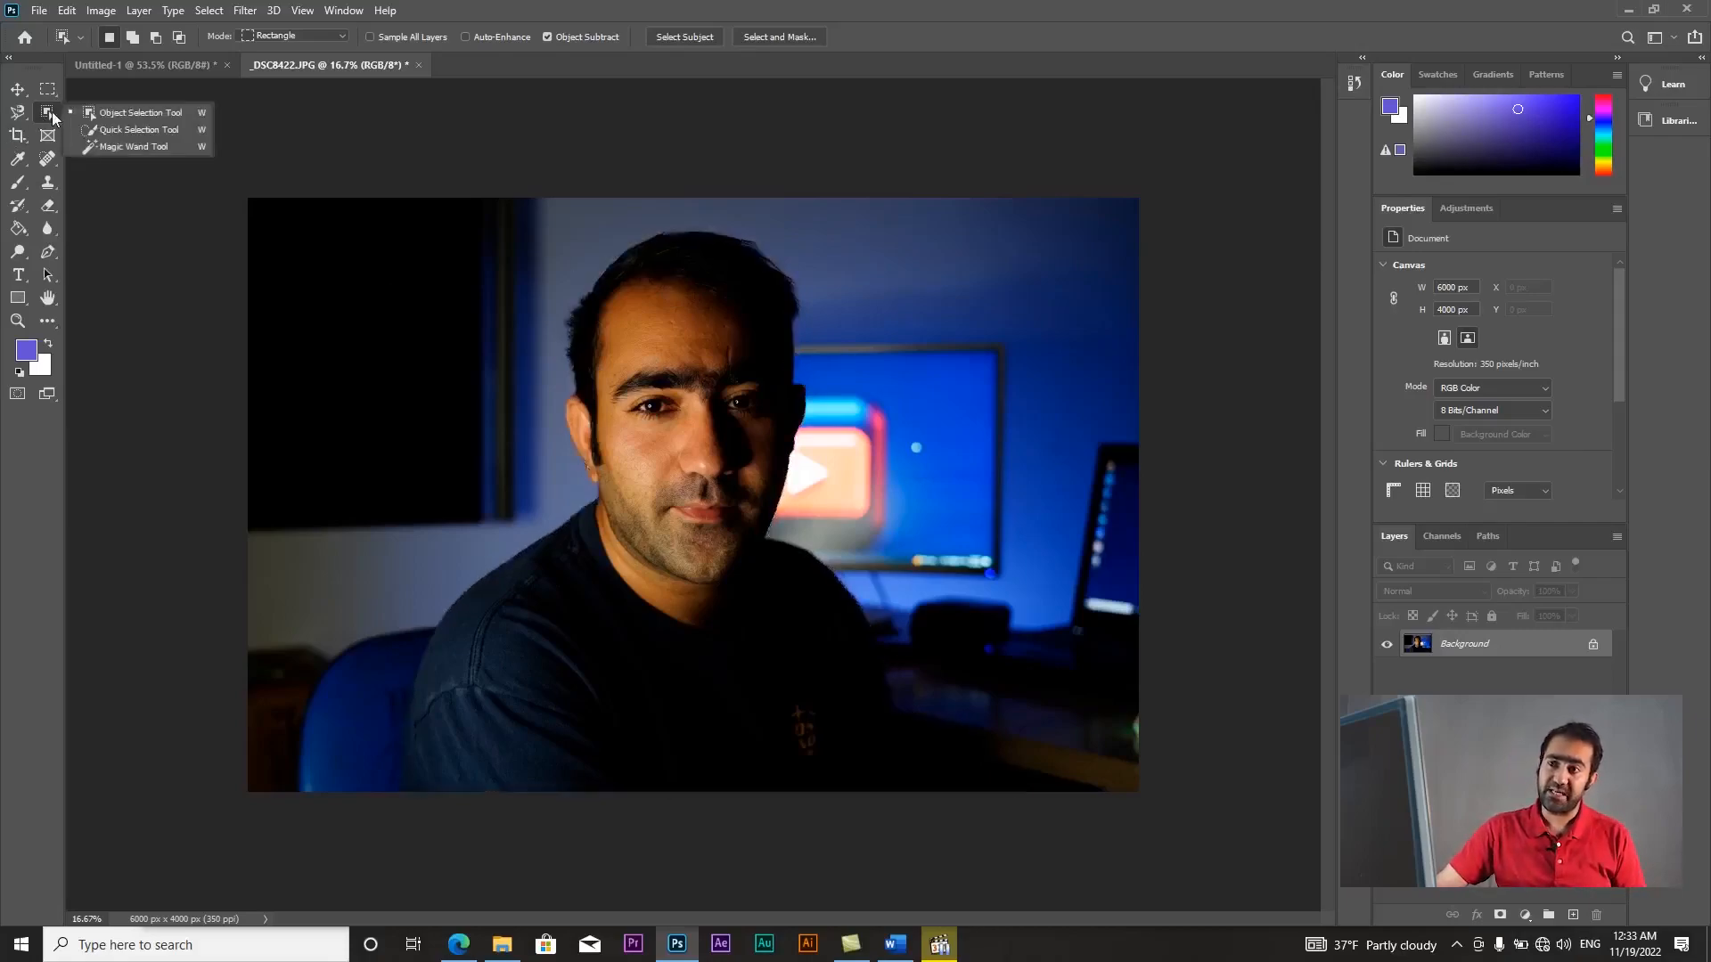
left_click(99, 130)
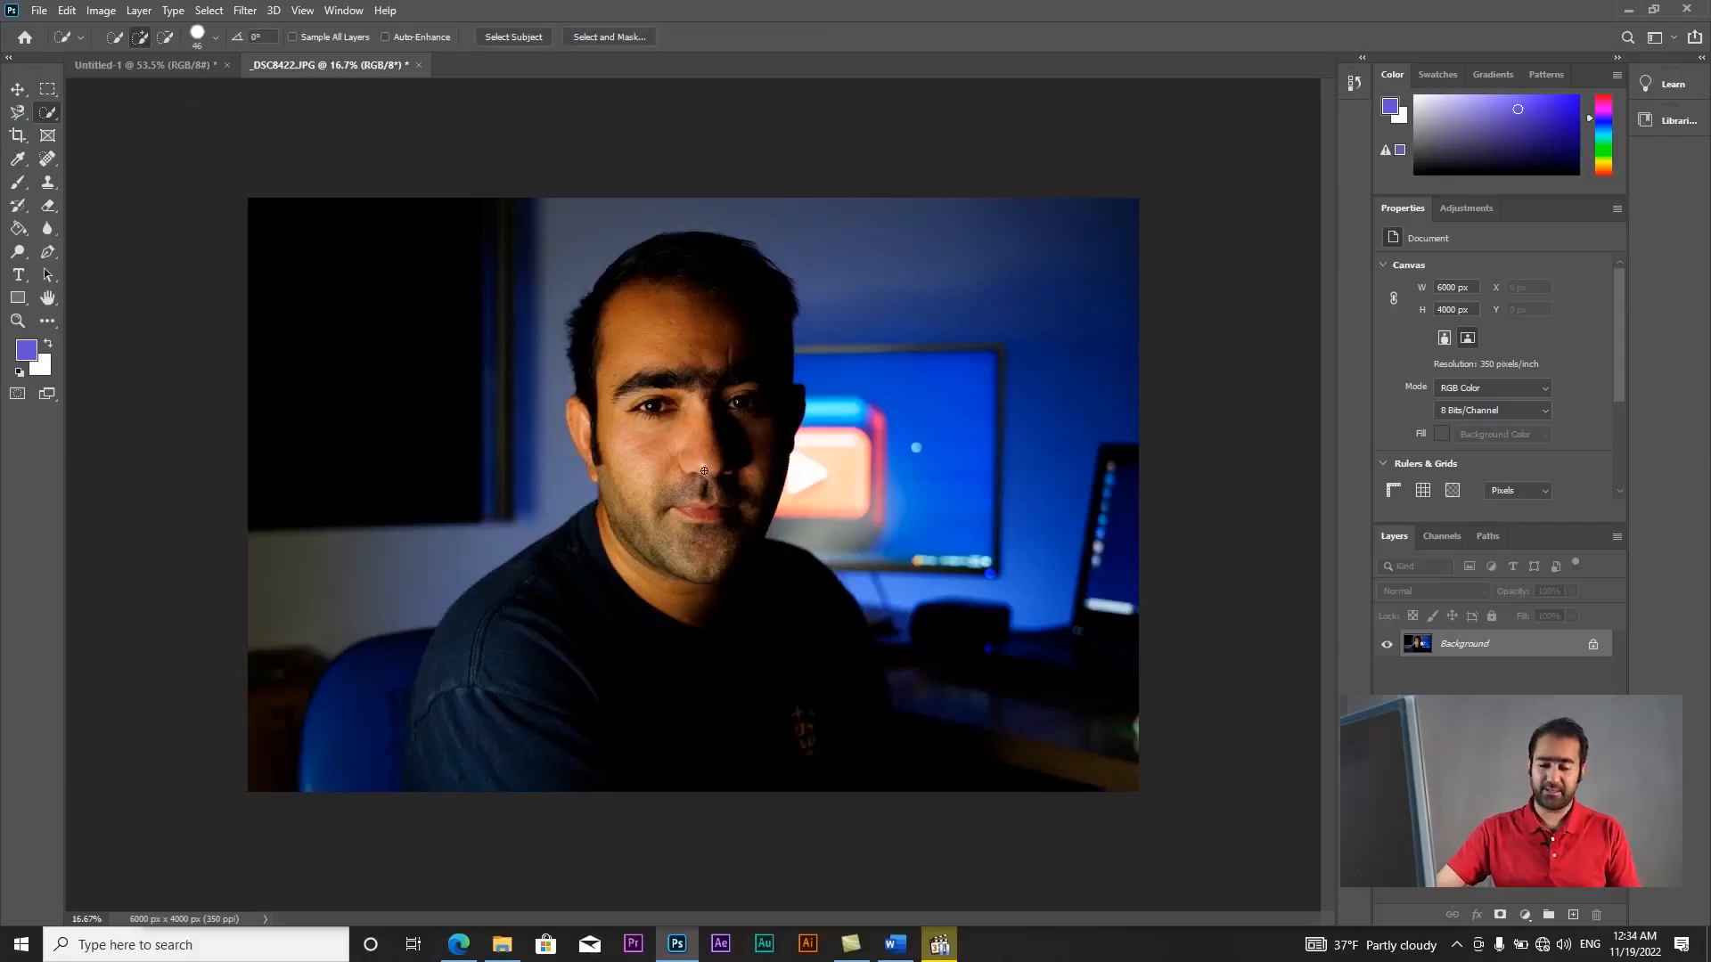
scroll(697, 477, "up", 3)
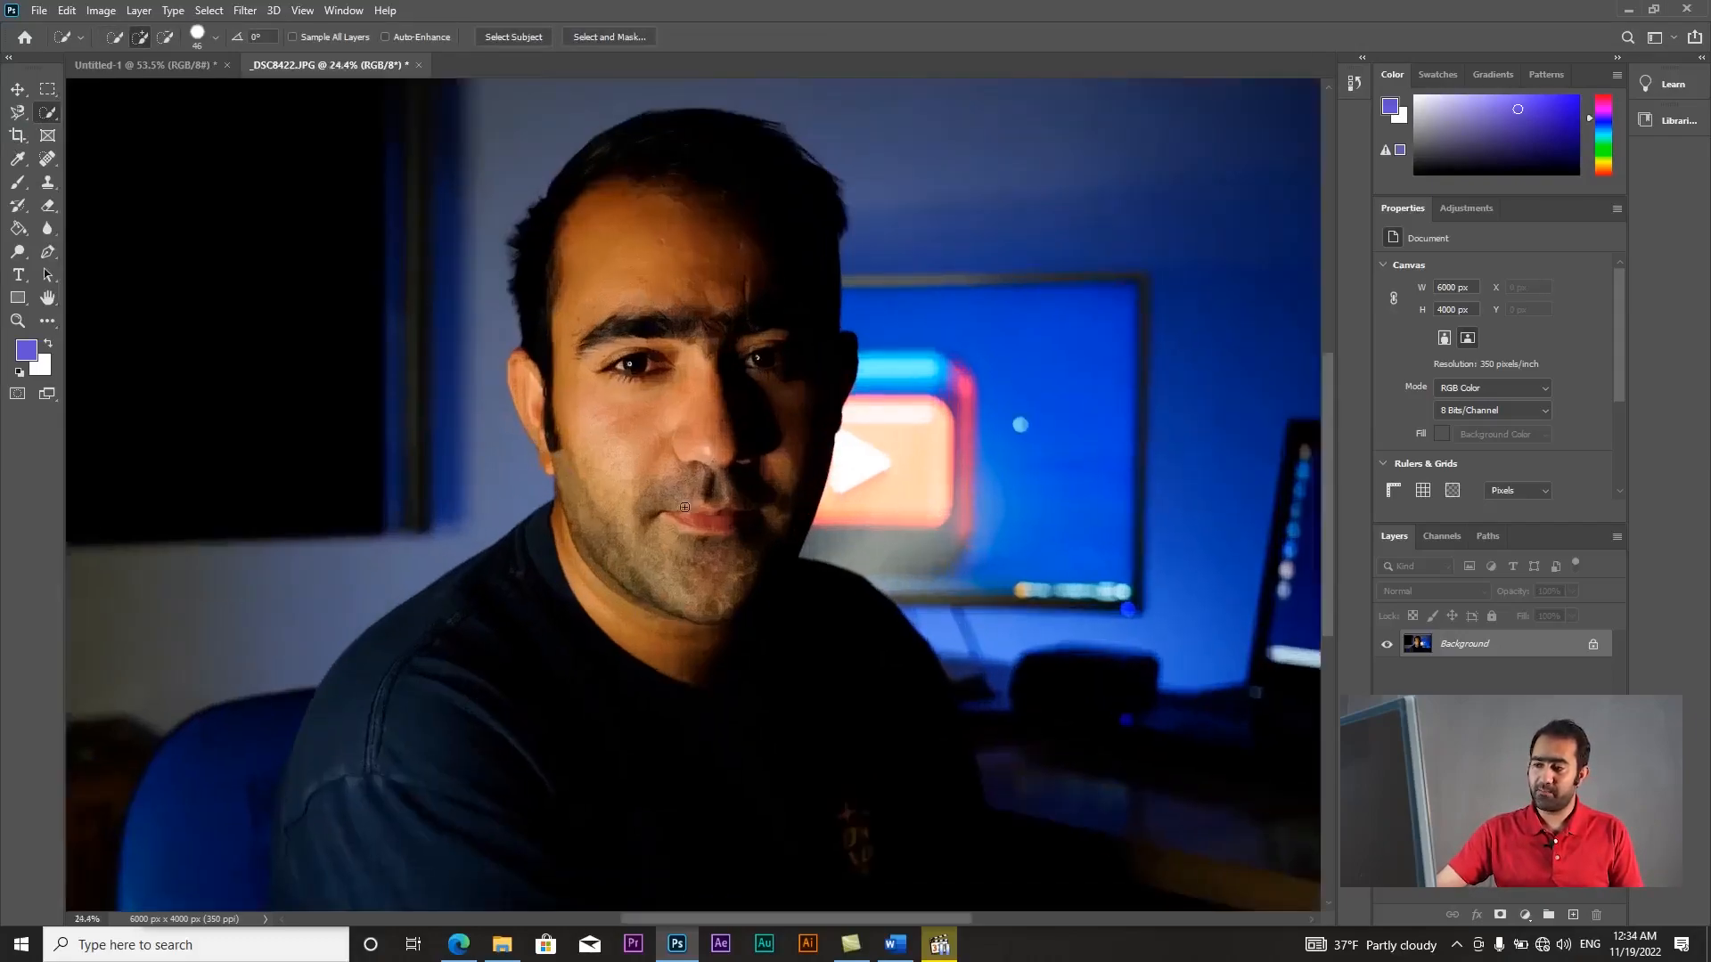
scroll(640, 667, "down", 5)
scroll(276, 570, "up", 2)
mouse_move(555, 633)
left_mouse_down()
mouse_move(561, 473)
mouse_move(629, 286)
mouse_move(683, 225)
left_mouse_up()
scroll(607, 542, "down", 6)
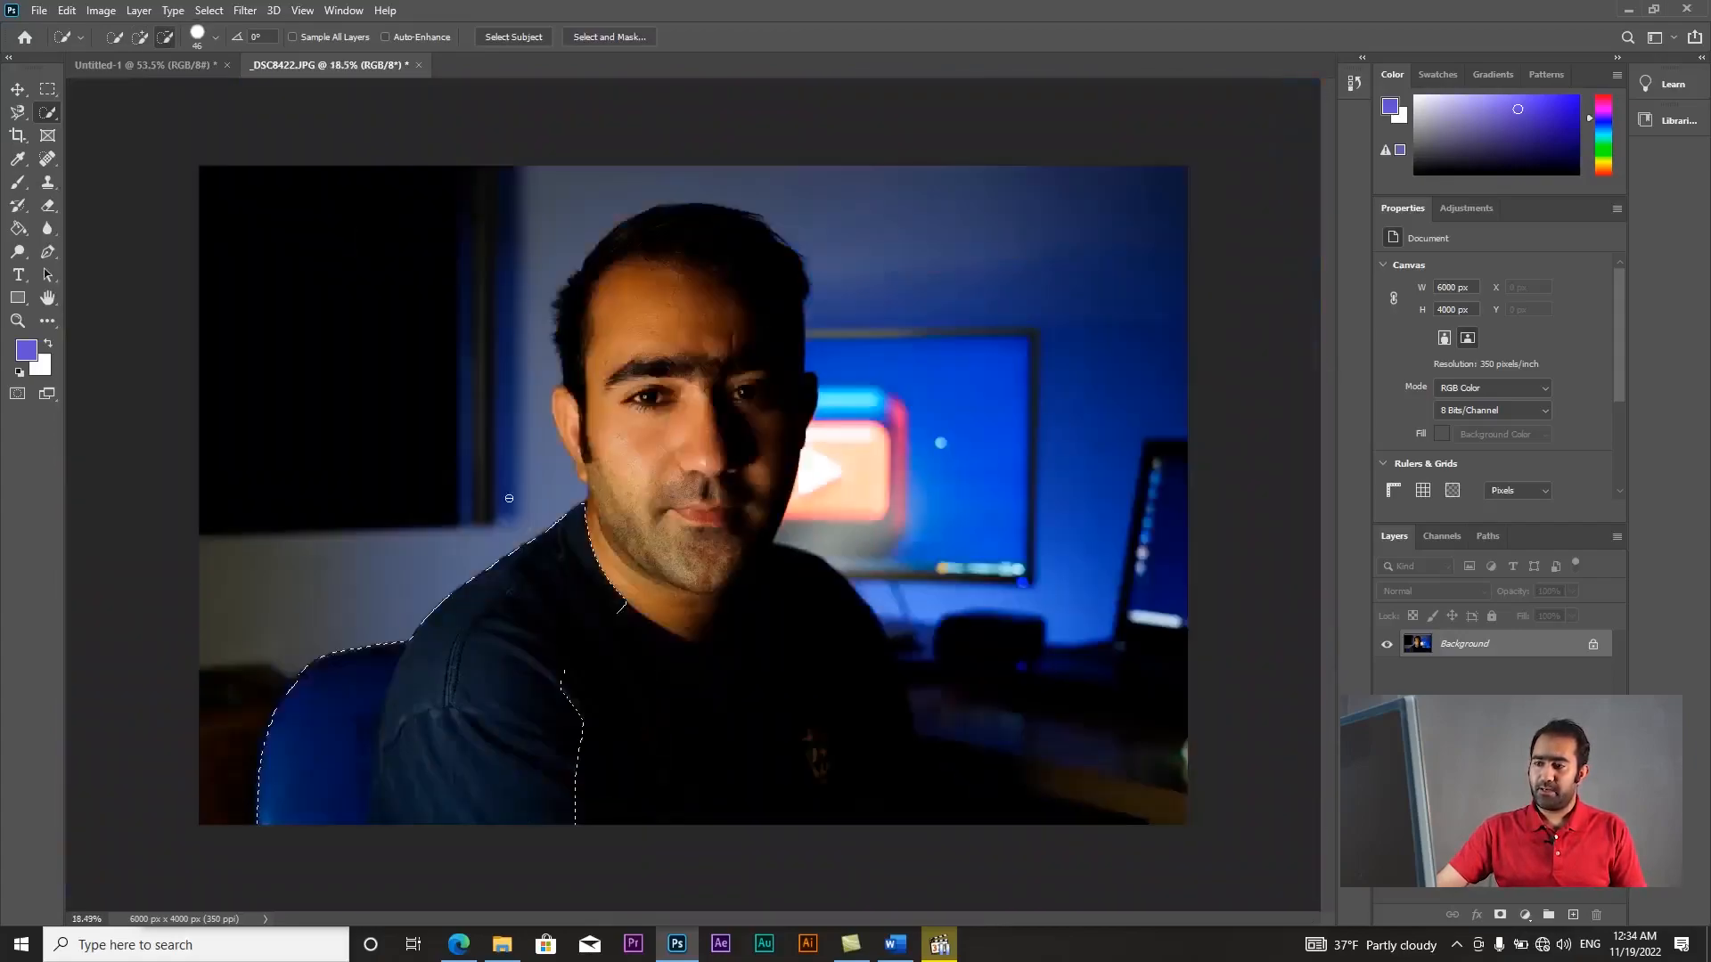
mouse_move(552, 659)
left_mouse_down()
mouse_move(655, 704)
mouse_move(691, 313)
left_mouse_up()
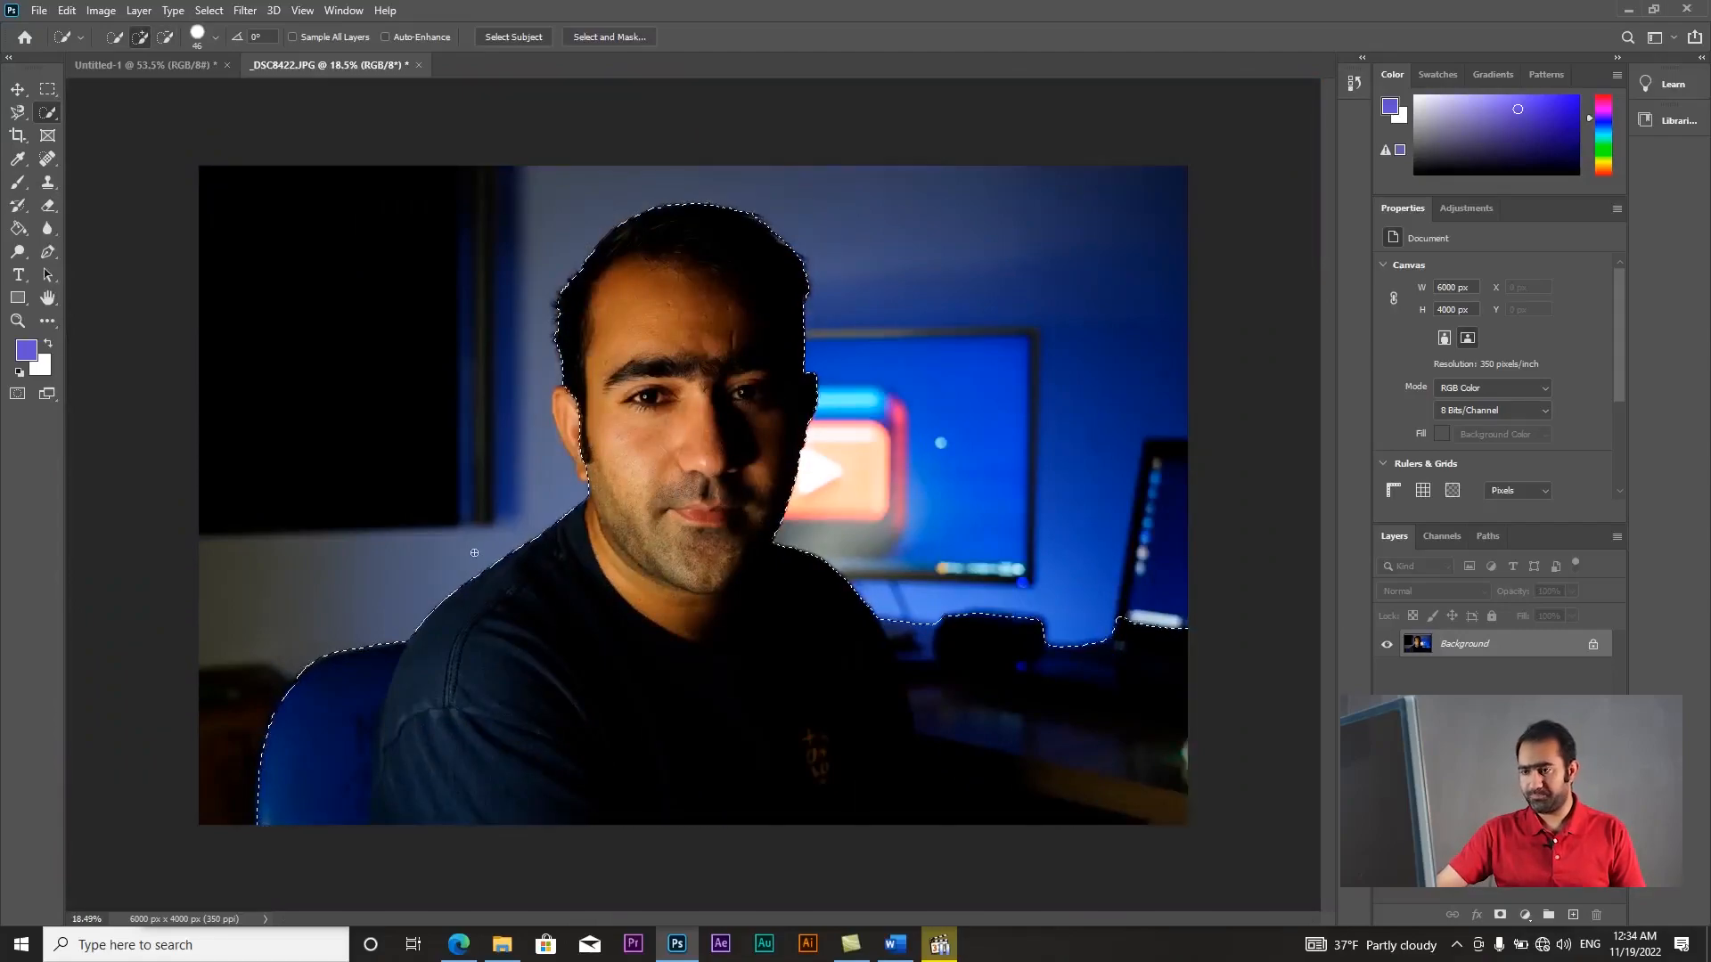
- Try moving the quick-selected man and surroundings within the photo, undo the move and clear the selection
key("v")
left_click_drag(812, 471, 1002, 411)
left_click_drag(905, 459, 586, 592)
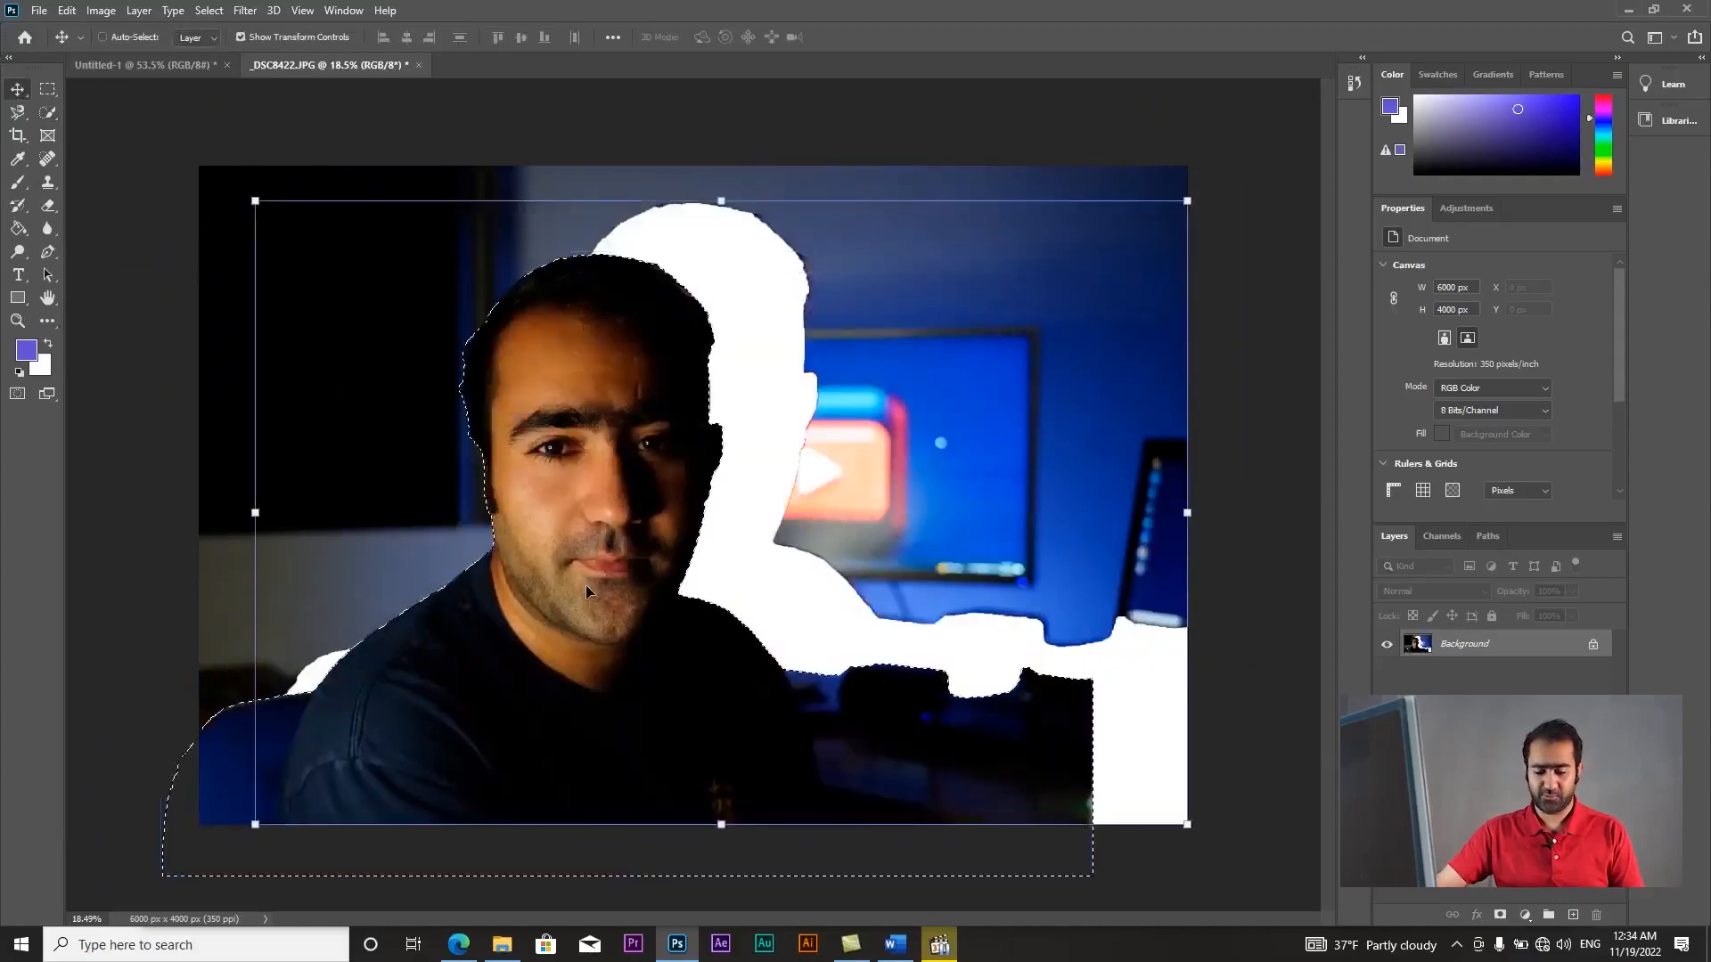
key("ctrl+z")
key("ctrl+d")
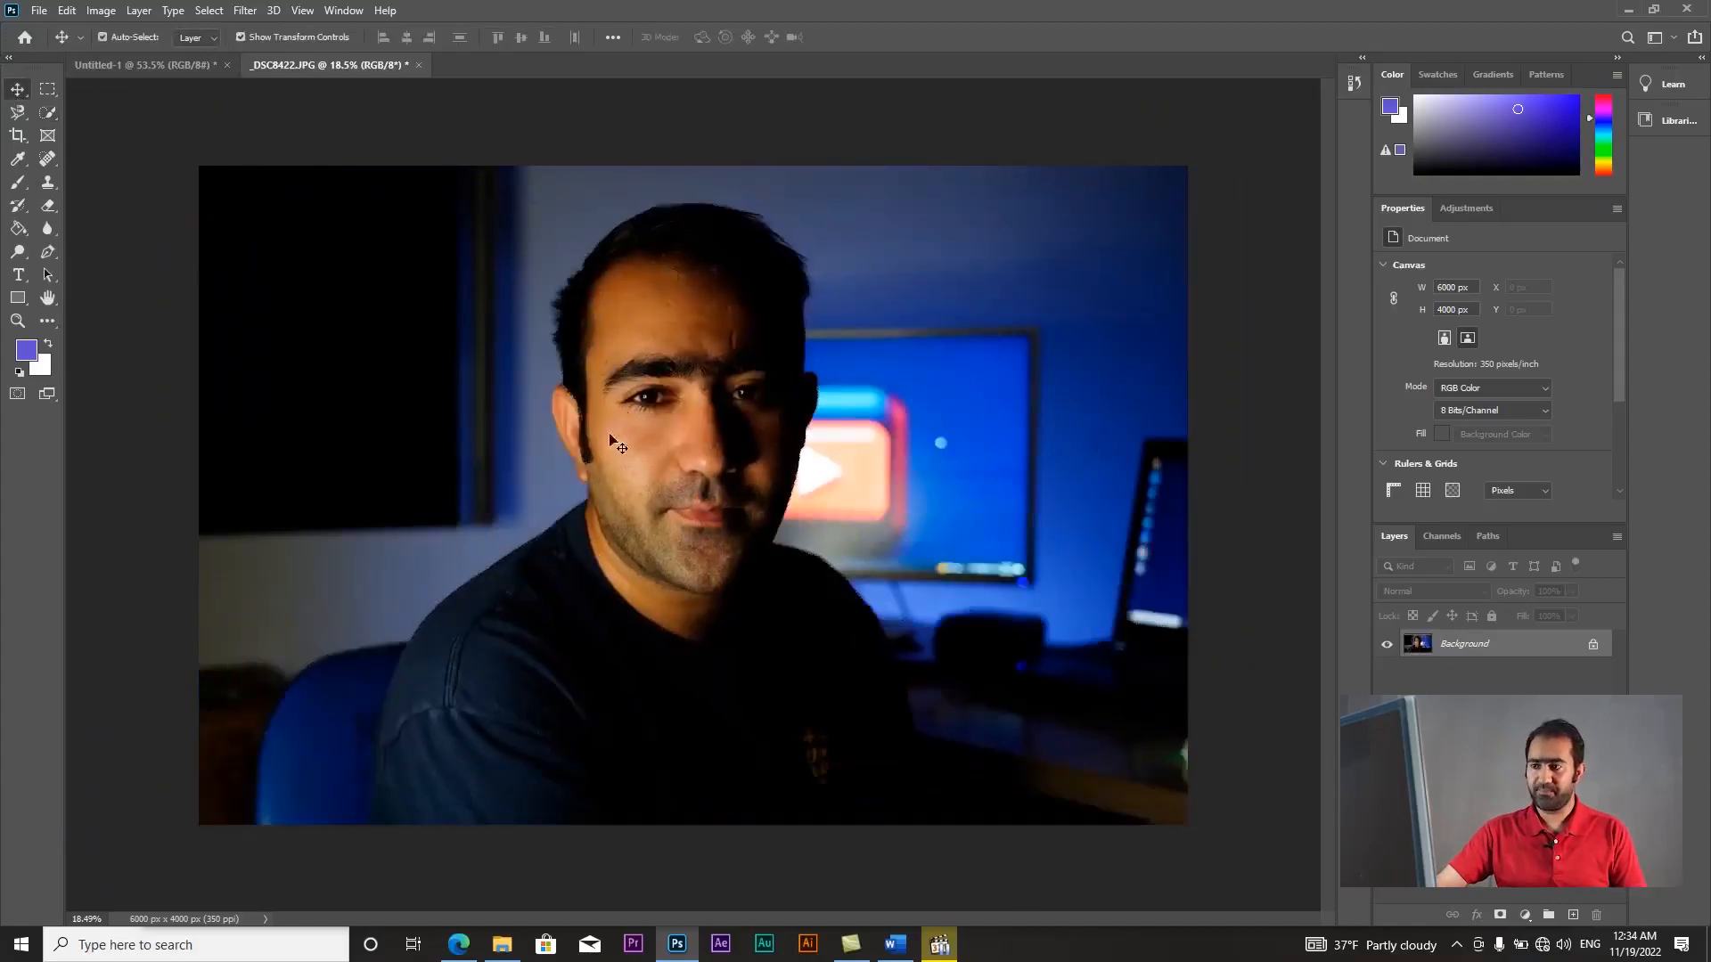
- Select the blue wall to the right of the man with the Magic Wand tool, adding the remaining wall areas around the monitors
left_click(56, 111)
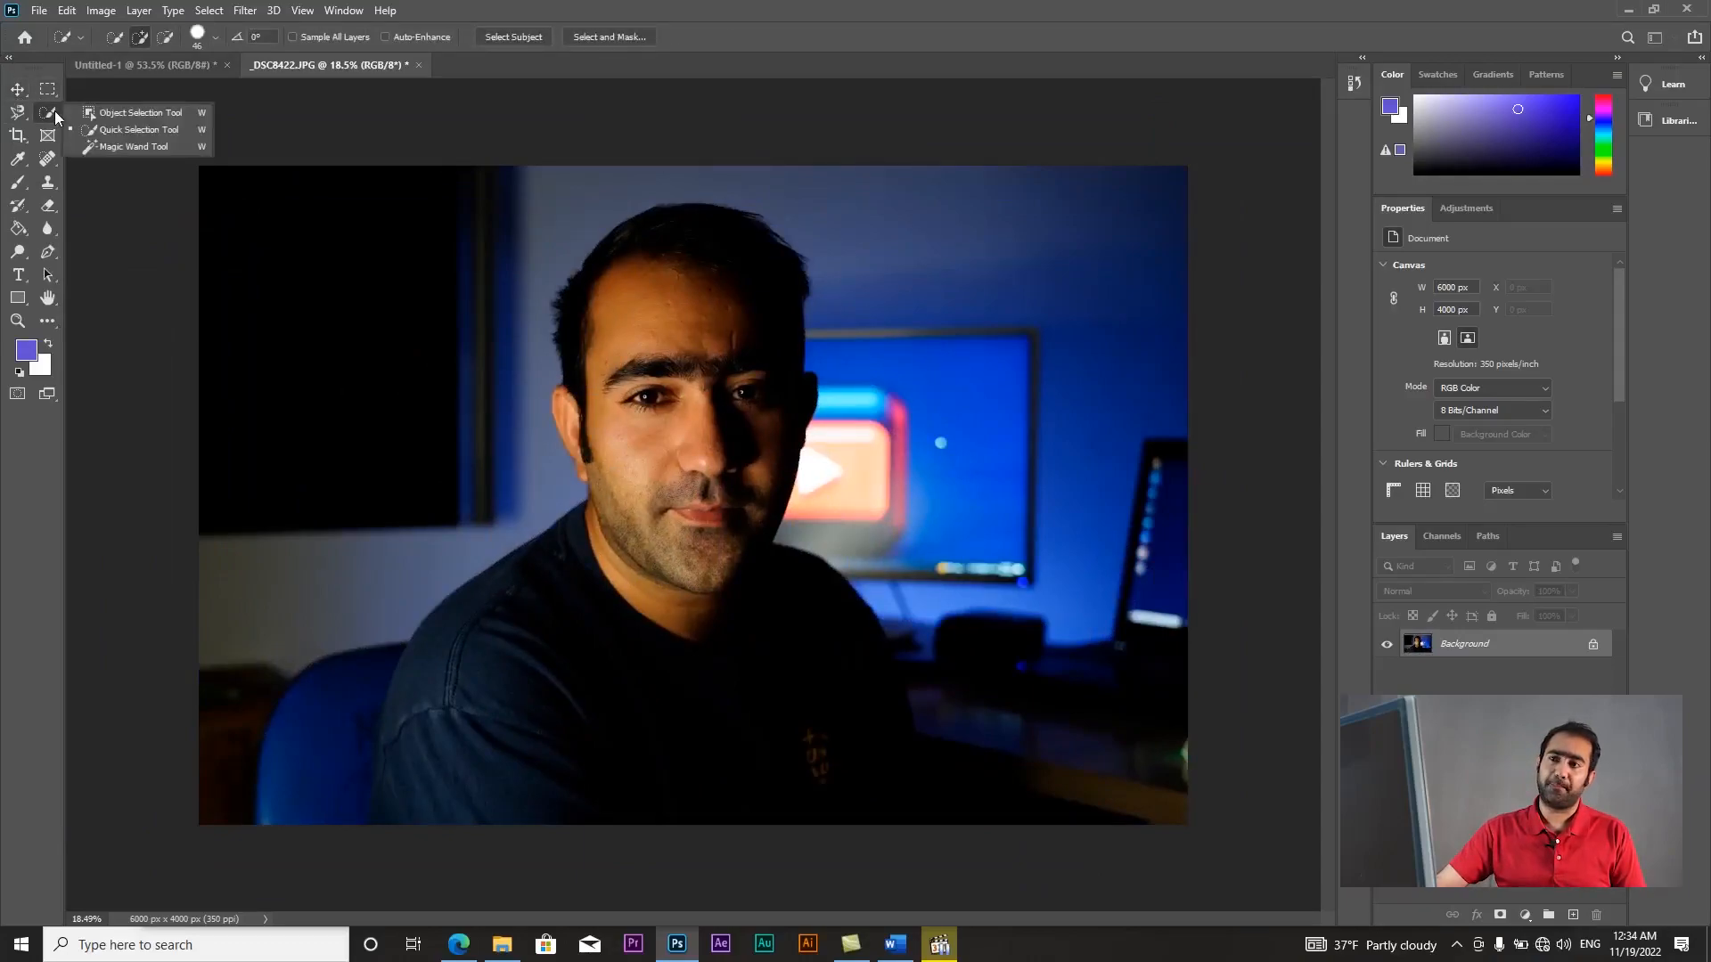
left_click(134, 146)
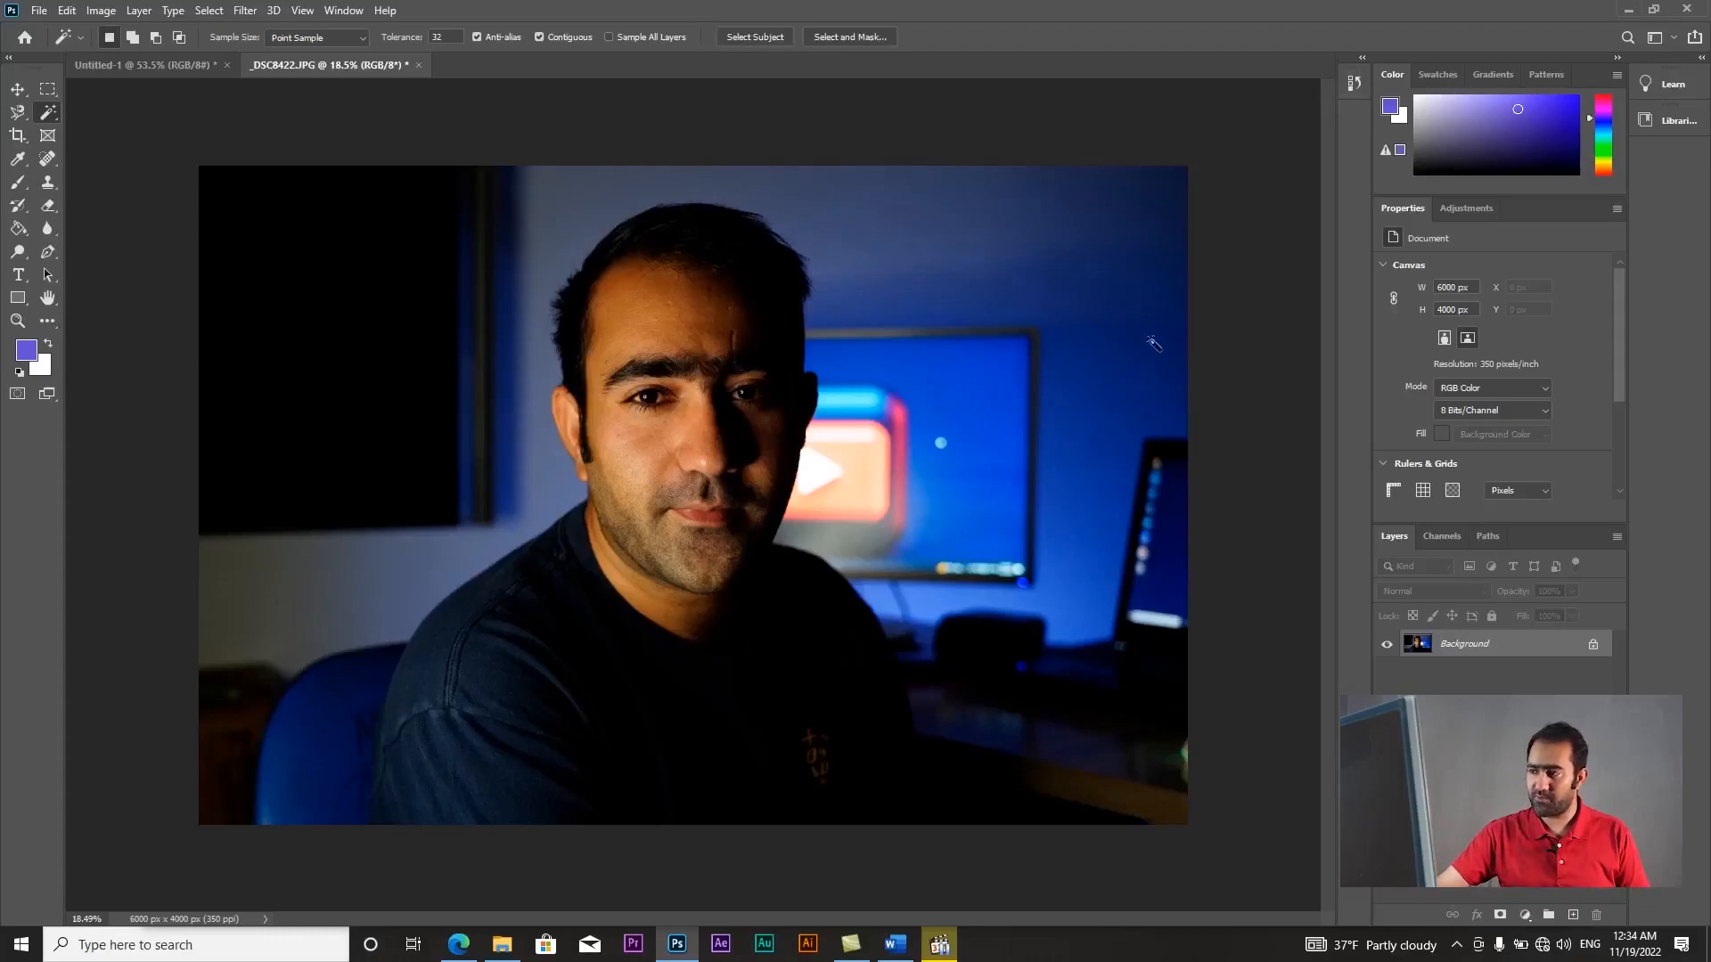
left_click(1137, 227)
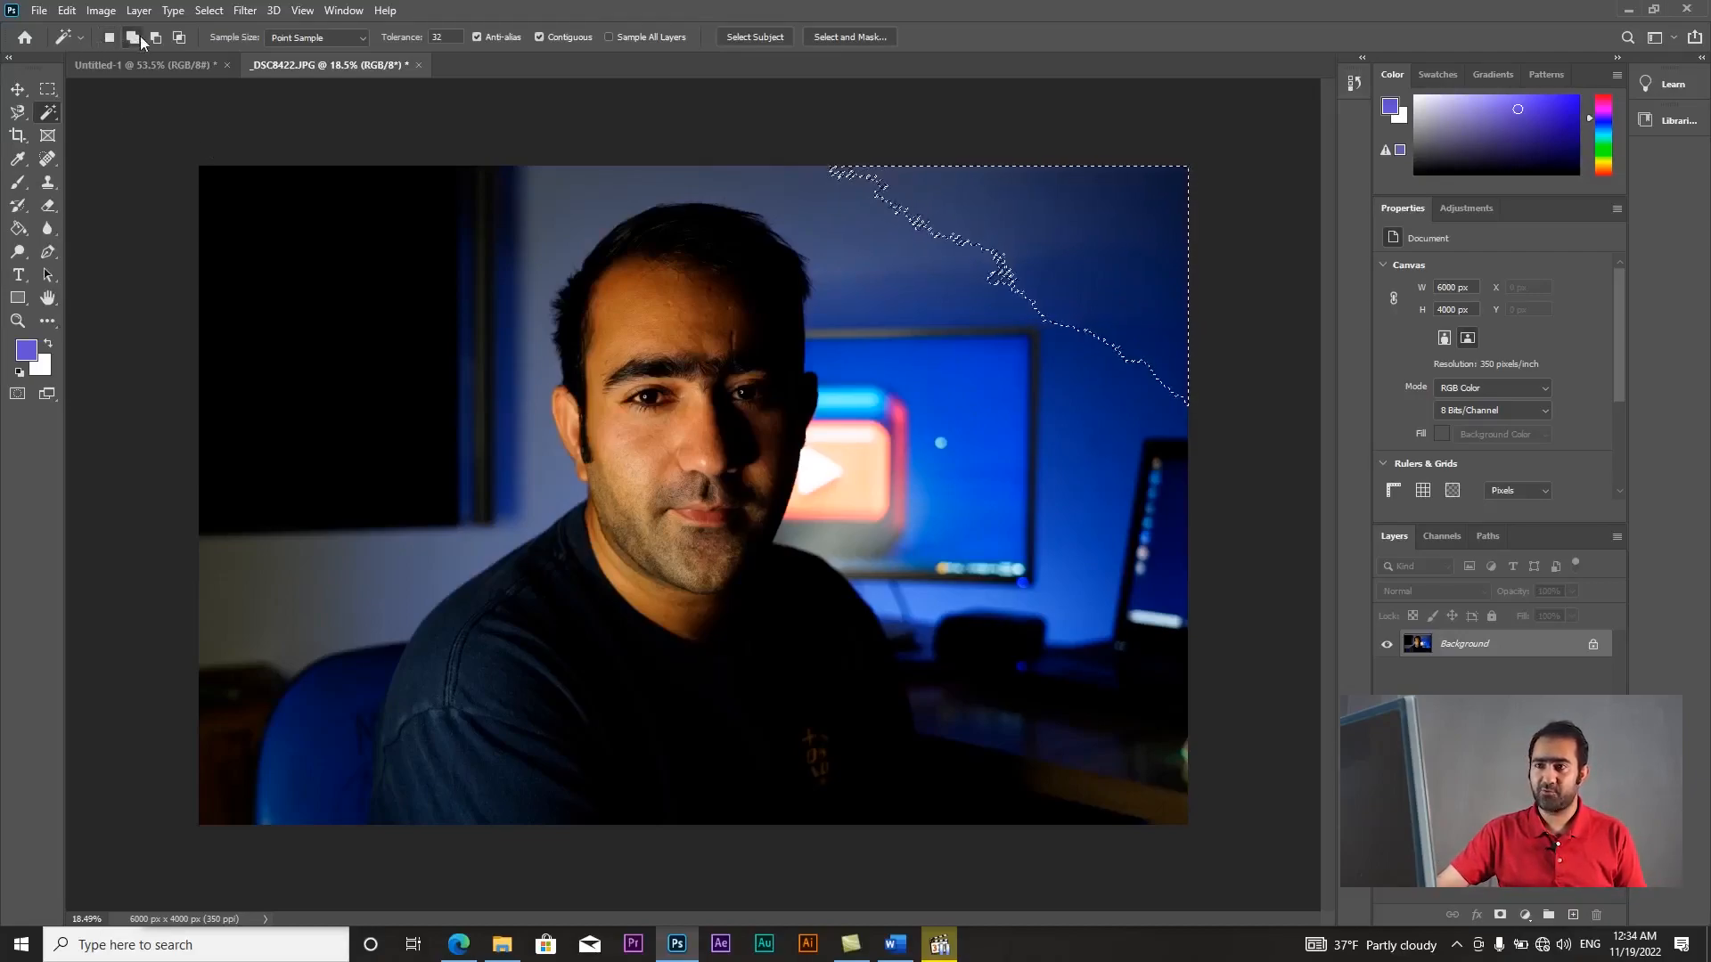
left_click(1060, 296, "shift")
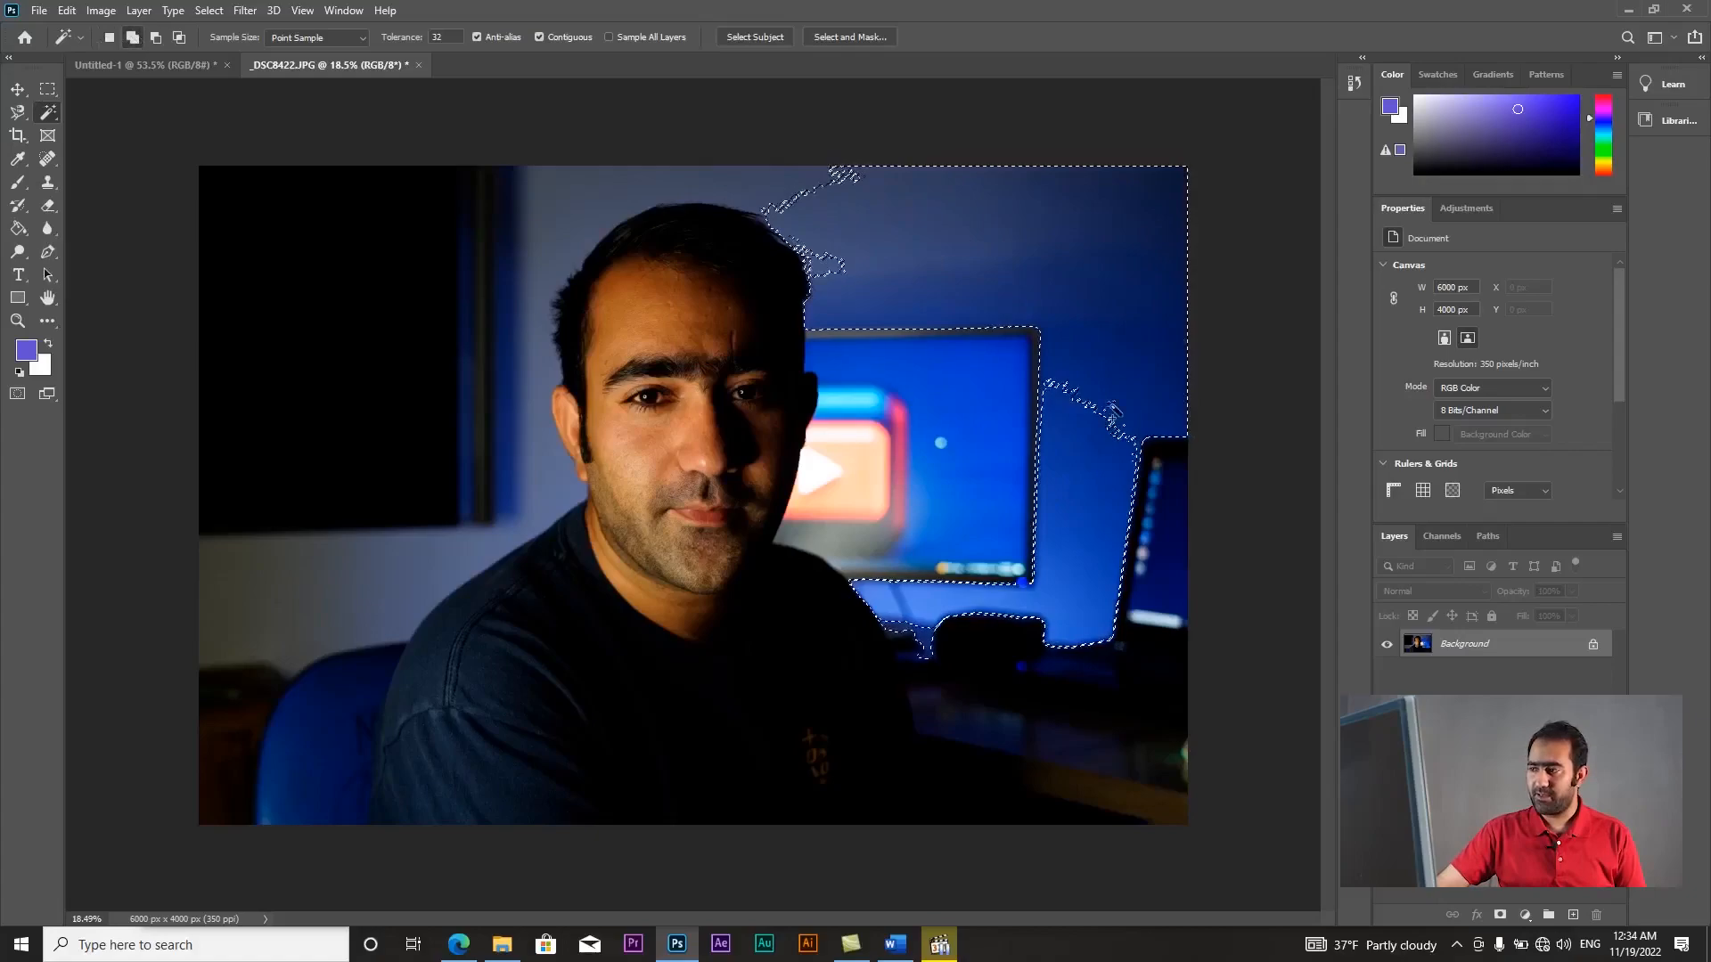
left_click(1089, 516, "shift")
left_click(1076, 584, "shift")
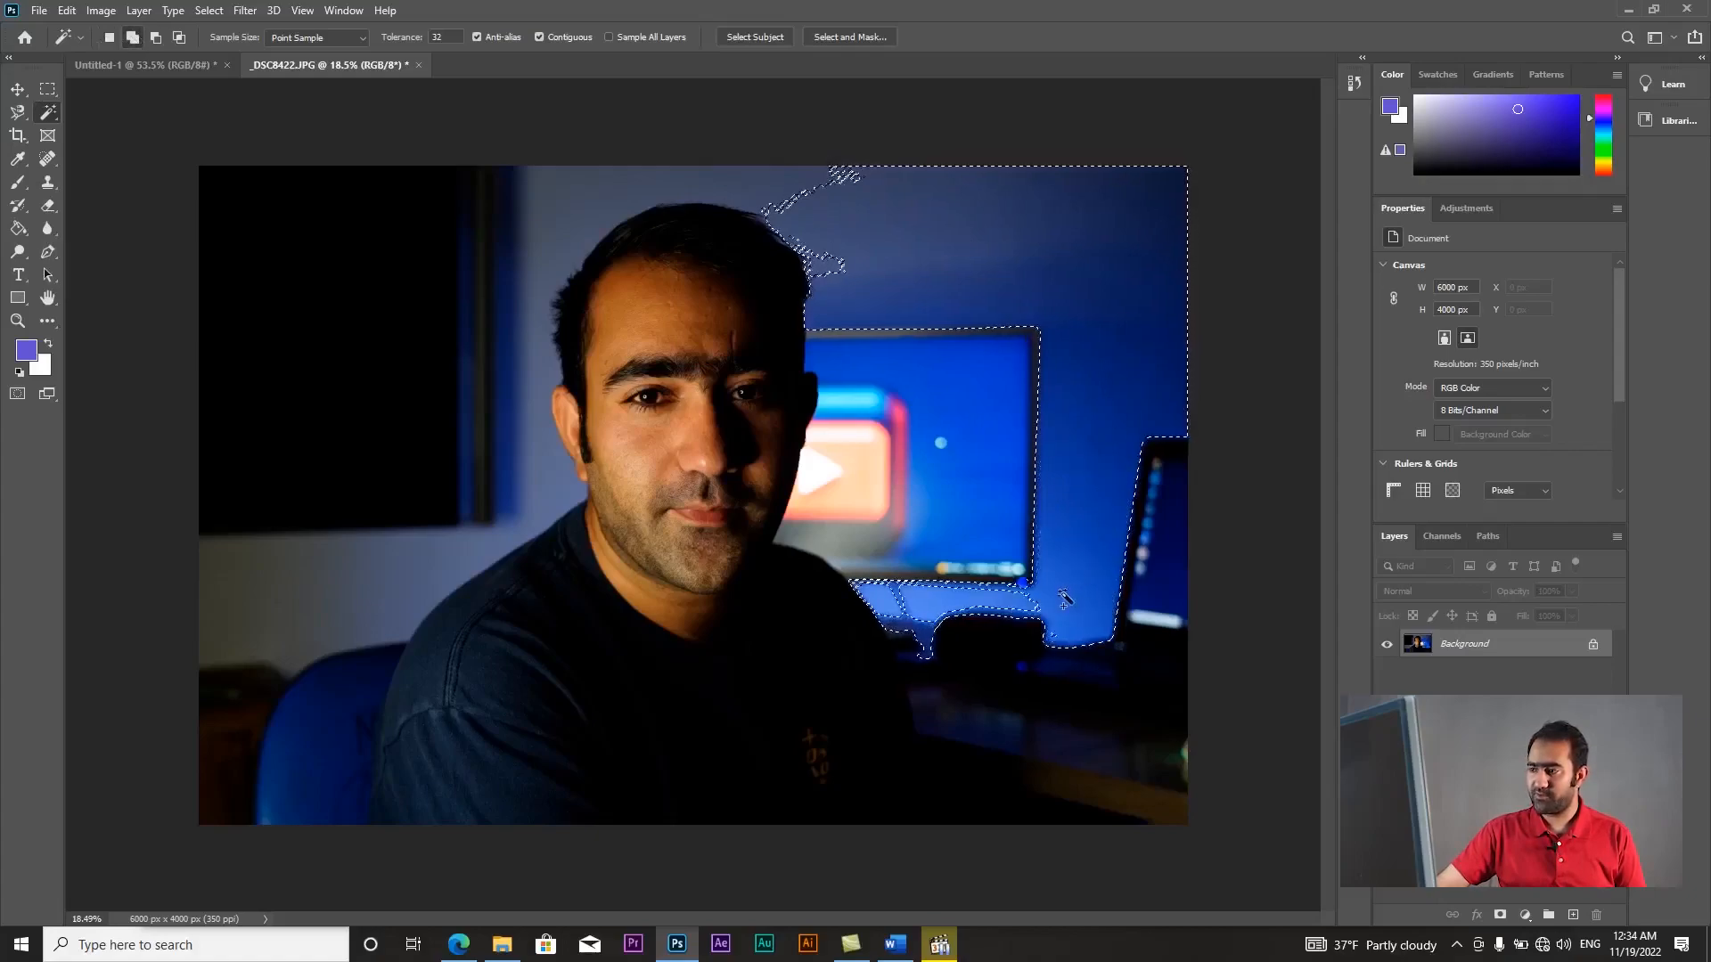
left_click(911, 606, "shift")
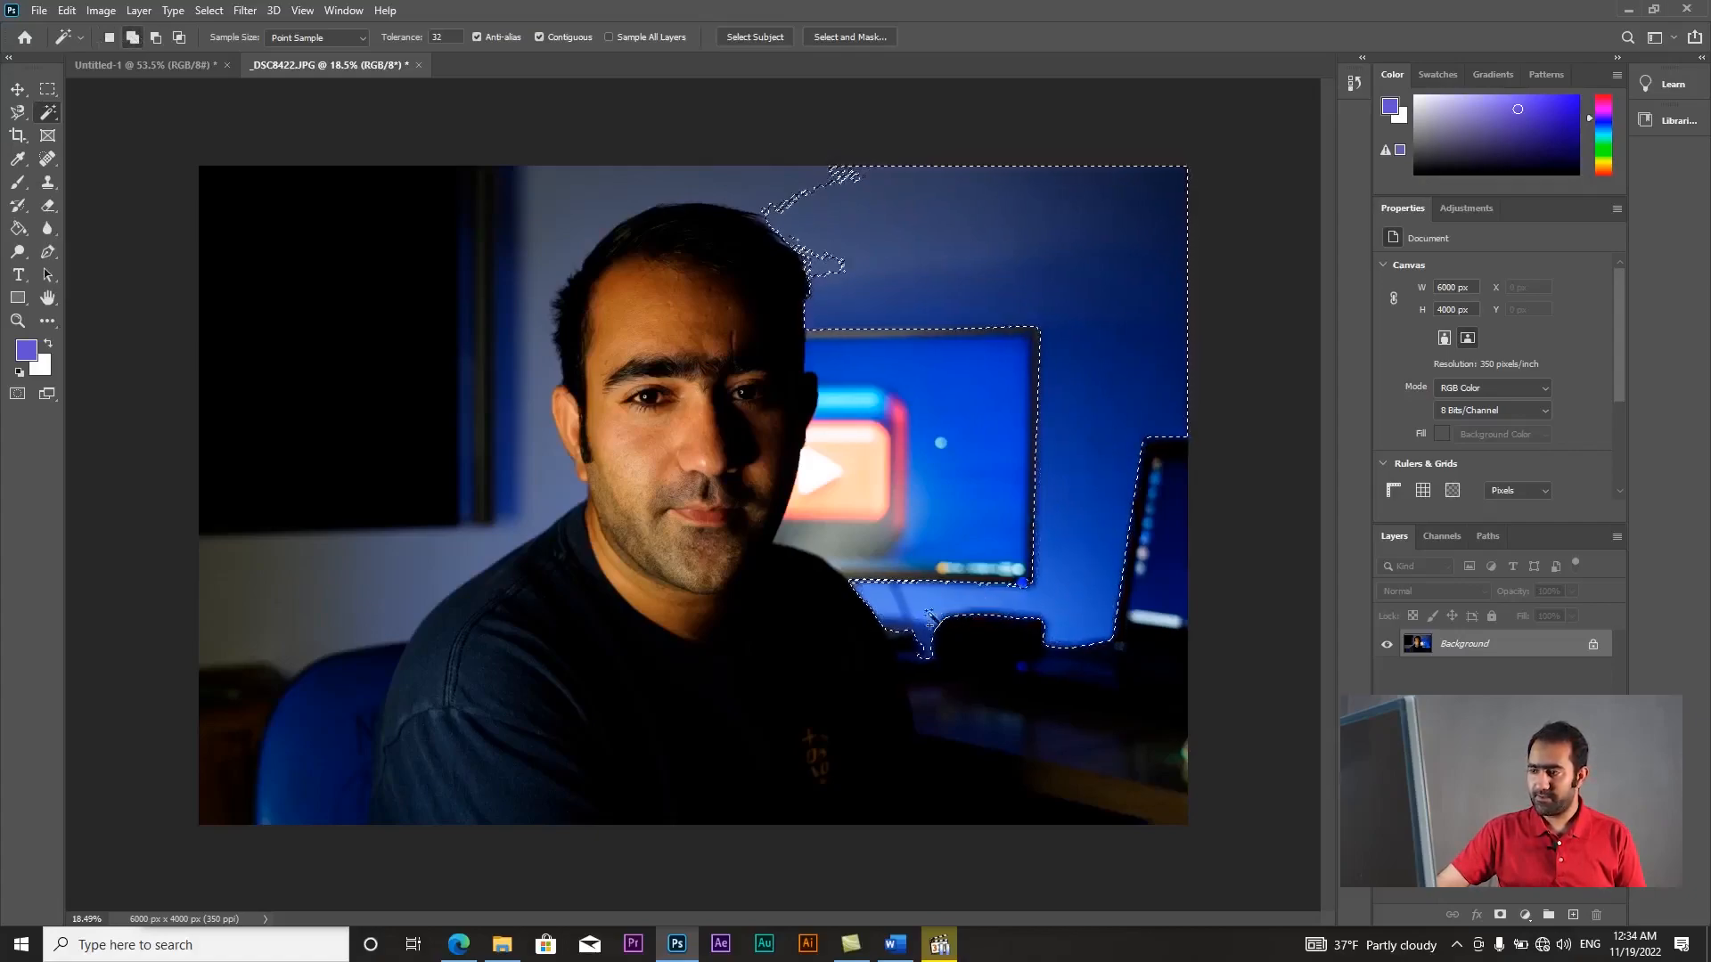
- Try to move the selected wall area with the Move tool and clear the magic wand selection
key("v")
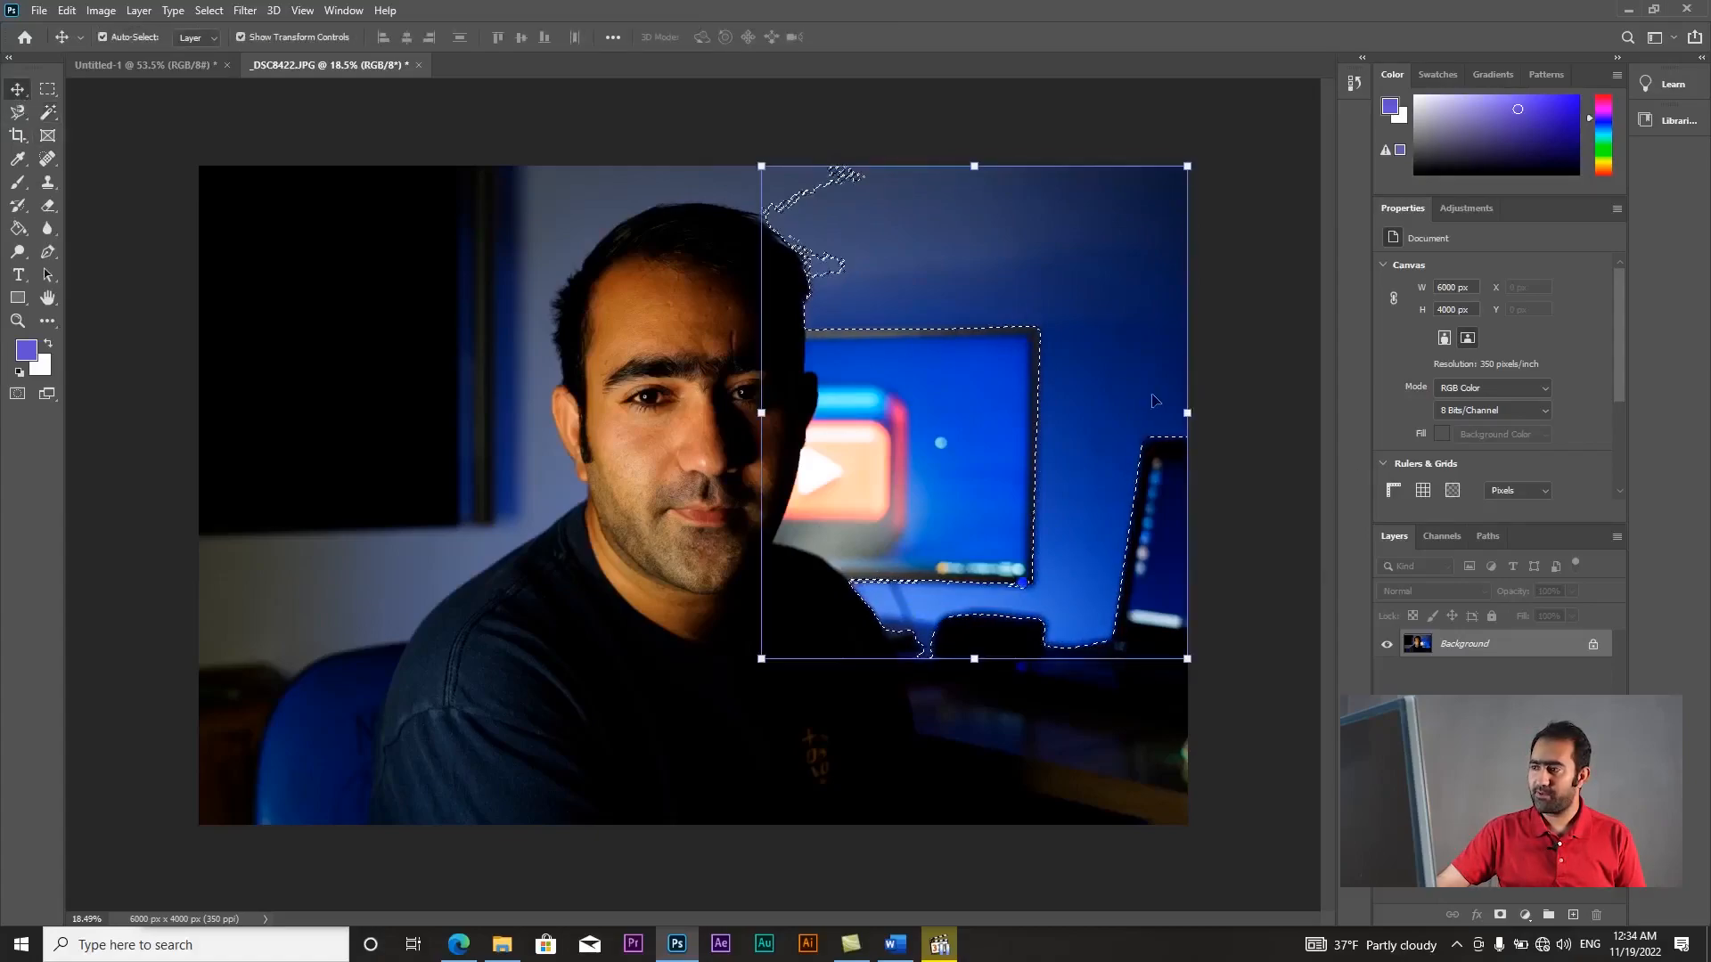
left_click_drag(1156, 401, 1131, 430)
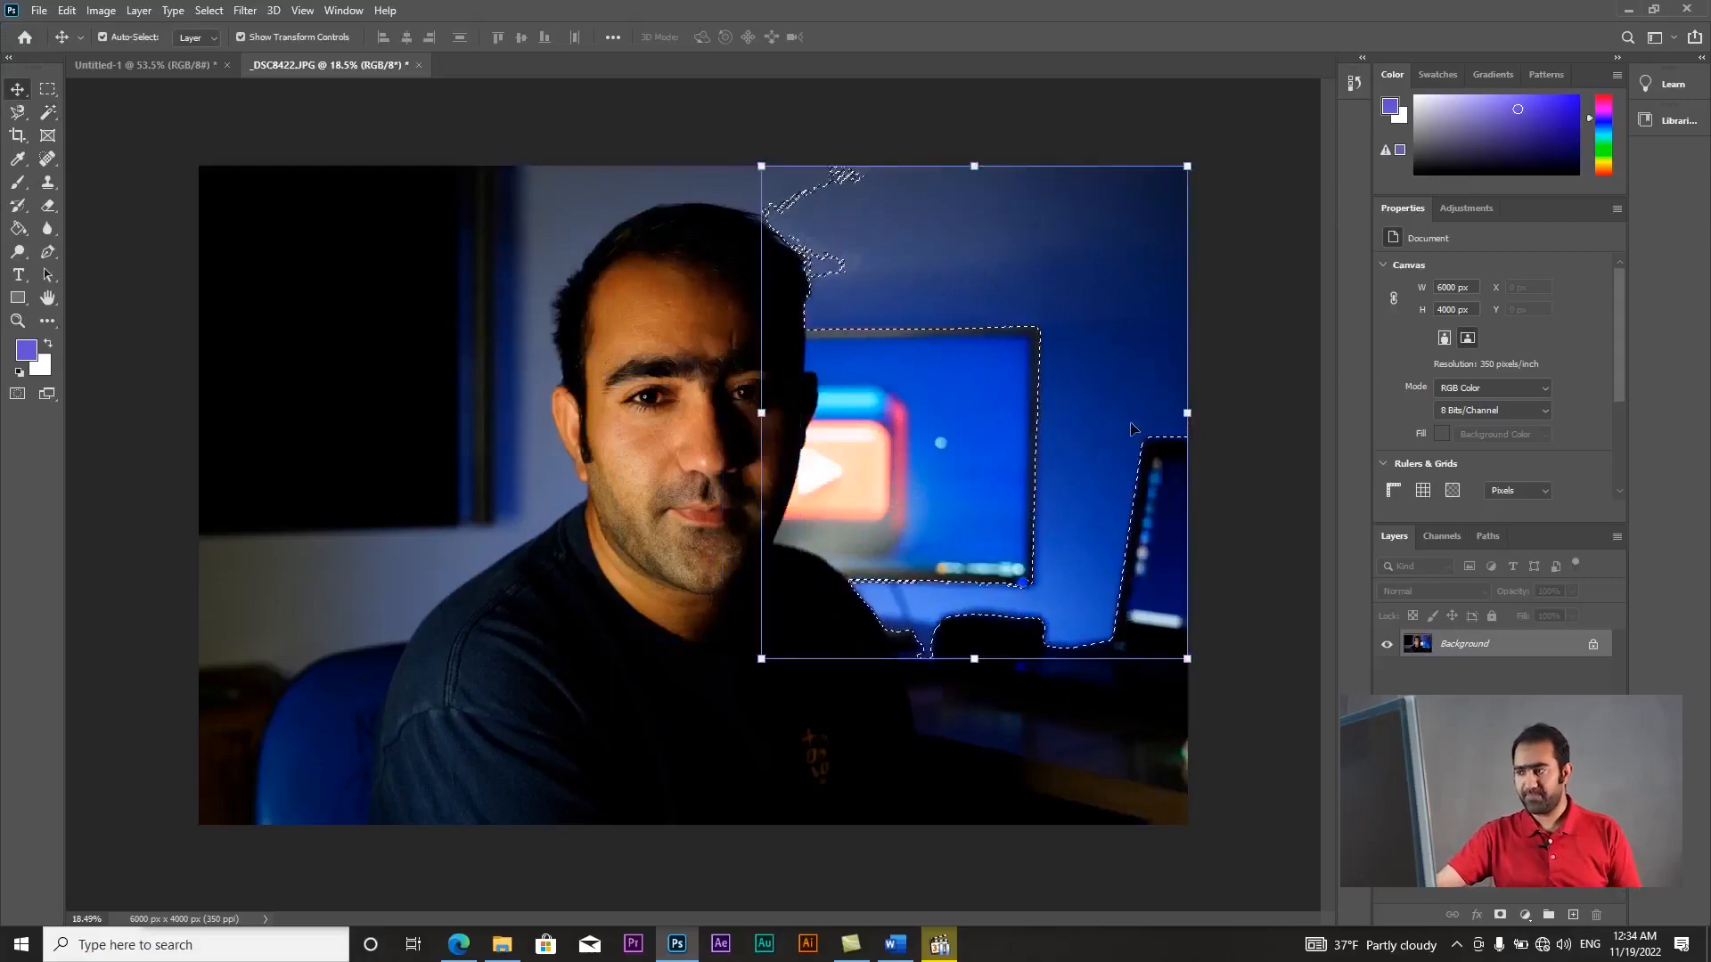
key("ctrl+d")
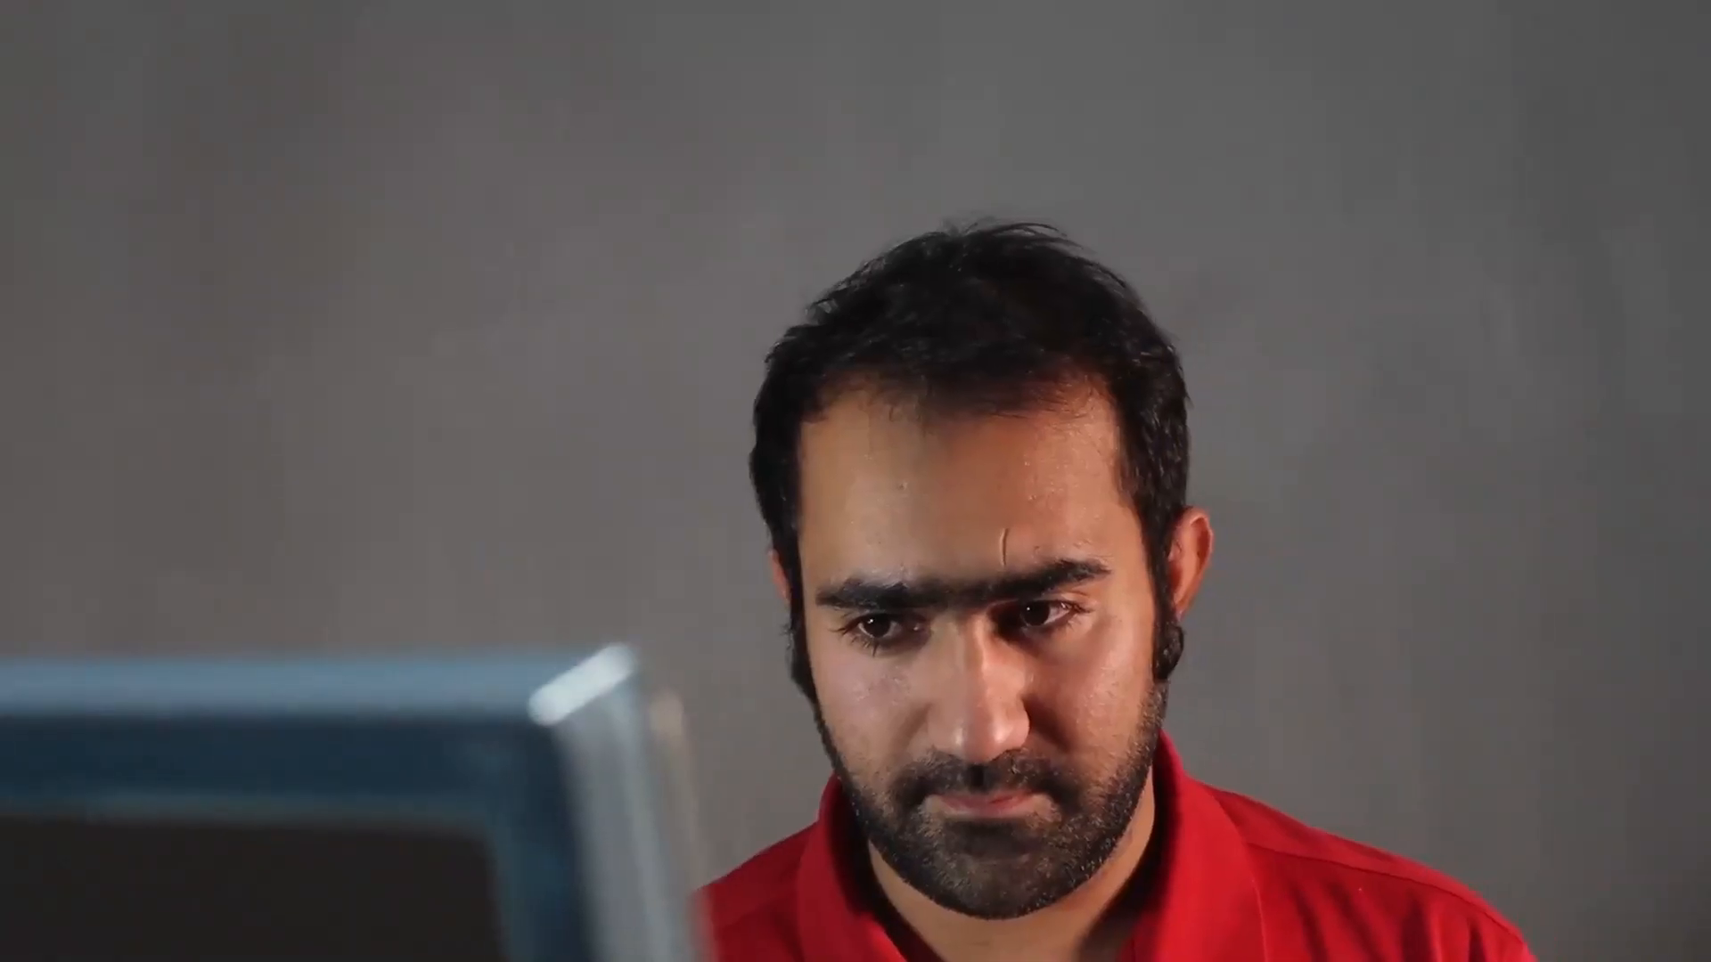